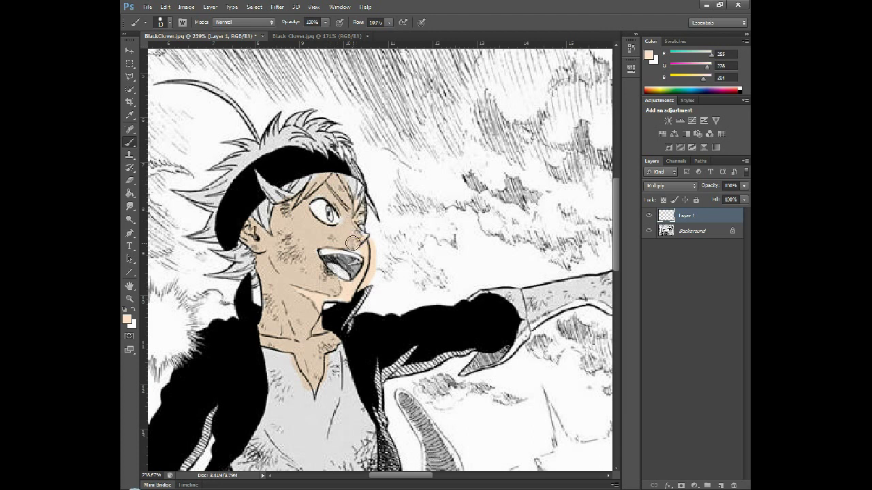
- Erase the skin paint spilling past the outline of the white-haired boy's jaw and chin
key("e")
scroll(434, 304, "up", 1)
left_click_drag(389, 253, 376, 307)
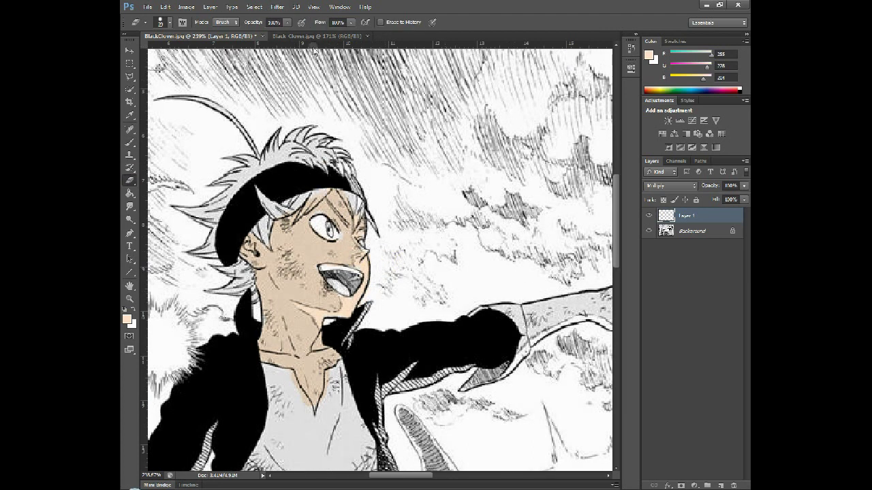
- Paint the white-haired boy's iris light green with a 6 px brush
left_click(126, 143)
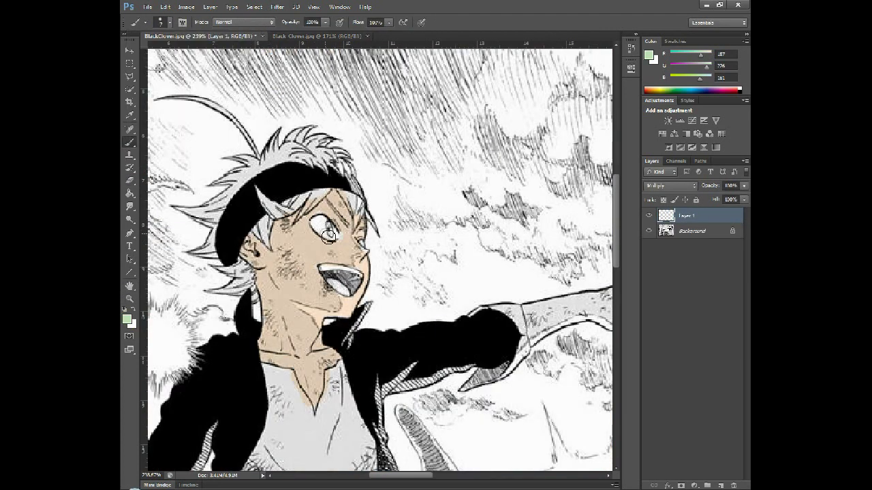
left_click(169, 22)
type("6")
key("Return")
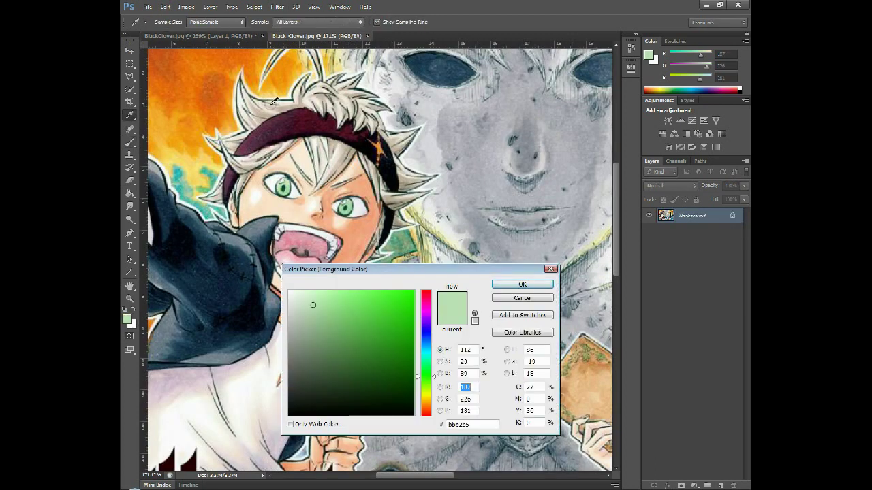
- Paint the white-haired boy's hair with the cream colour sampled from the reference image and erase the spill around it
left_click(268, 107)
left_click(260, 111)
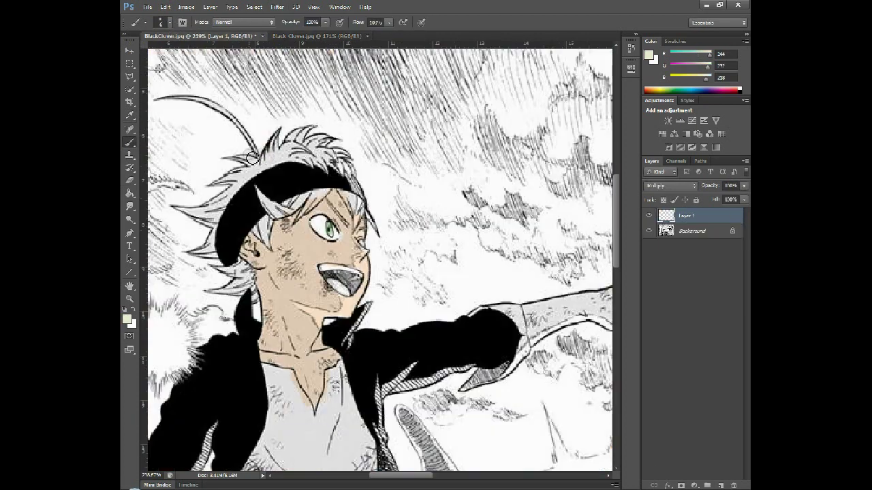
left_click(160, 22)
key("Return")
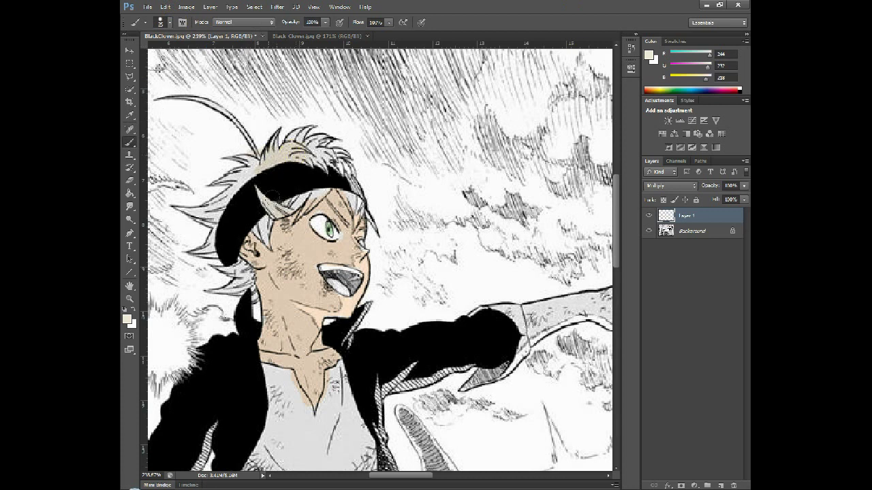
mouse_move(218, 210)
left_mouse_down()
mouse_move(221, 266)
mouse_move(239, 289)
mouse_move(227, 181)
left_mouse_up()
left_click_drag(253, 151, 164, 104)
mouse_move(276, 140)
left_mouse_down()
mouse_move(305, 134)
mouse_move(368, 188)
left_mouse_up()
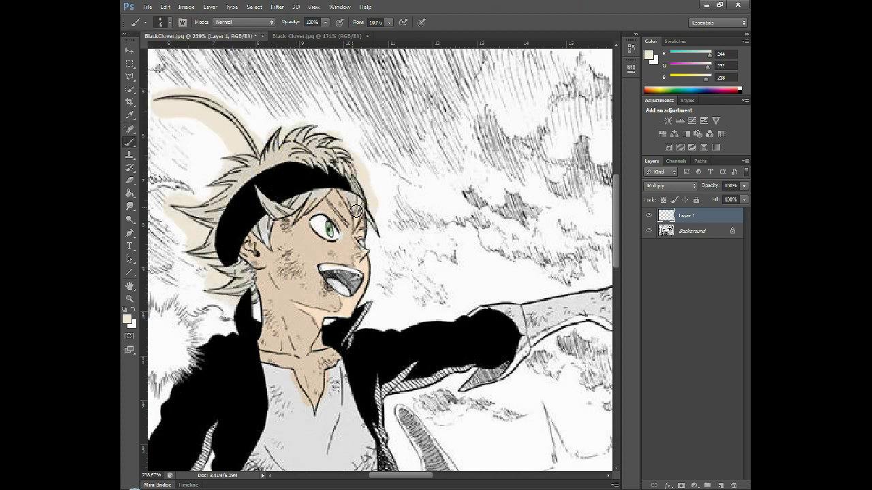
key("e")
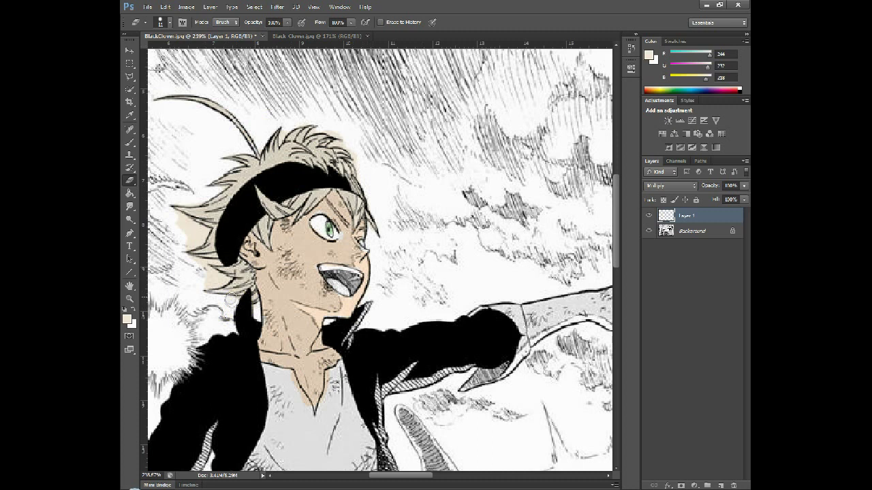
left_click_drag(180, 223, 194, 235)
- Paint the white-haired boy's tongue and mouth interior pink and erase the spill along his upper teeth
left_click(128, 141)
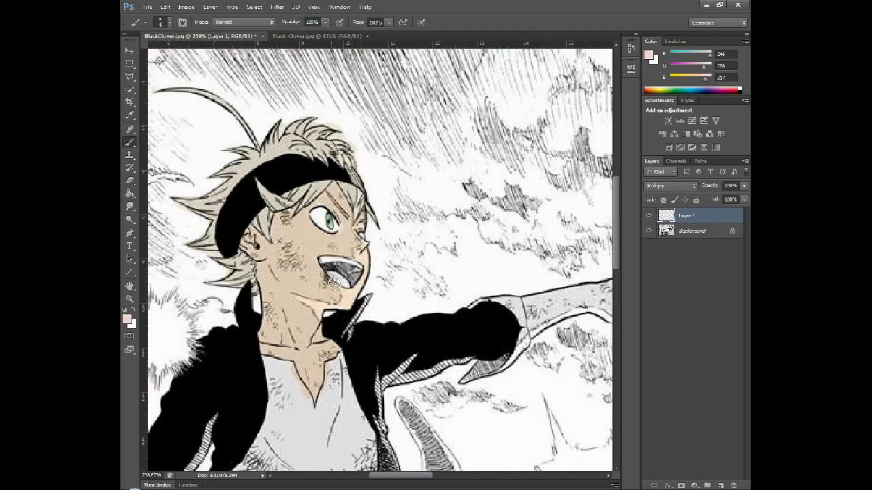
left_click_drag(341, 279, 354, 272)
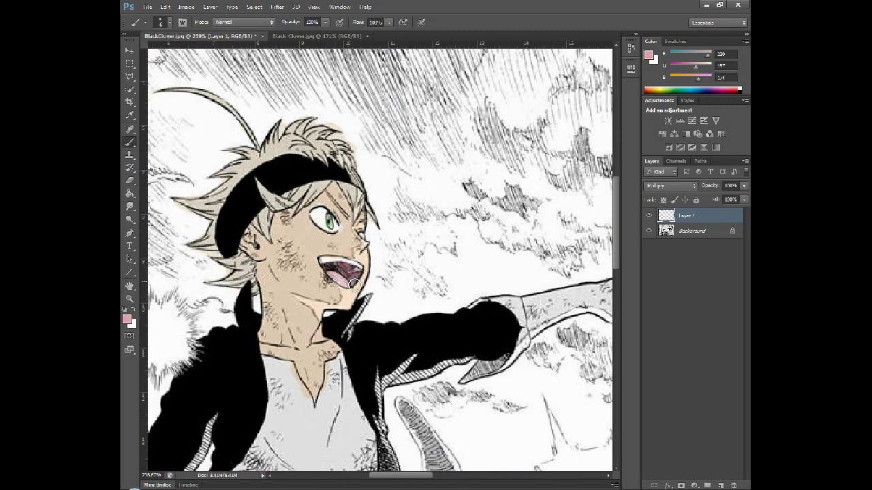
key("e")
left_click(167, 22)
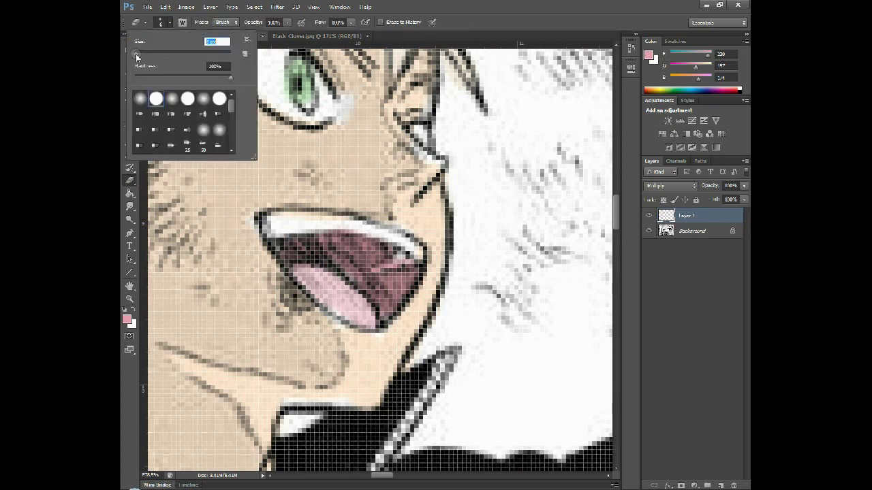
left_click_drag(136, 53, 135, 54)
mouse_move(318, 229)
left_mouse_down()
mouse_move(362, 227)
mouse_move(390, 262)
left_mouse_up()
- Sample the white-haired boy's skin colour from the painted layer with the Background layer temporarily hidden
left_click(130, 299)
right_click(424, 238)
left_click(127, 320)
left_click(649, 231)
left_click(649, 231)
left_click(130, 143)
scroll(413, 98, "down", 1)
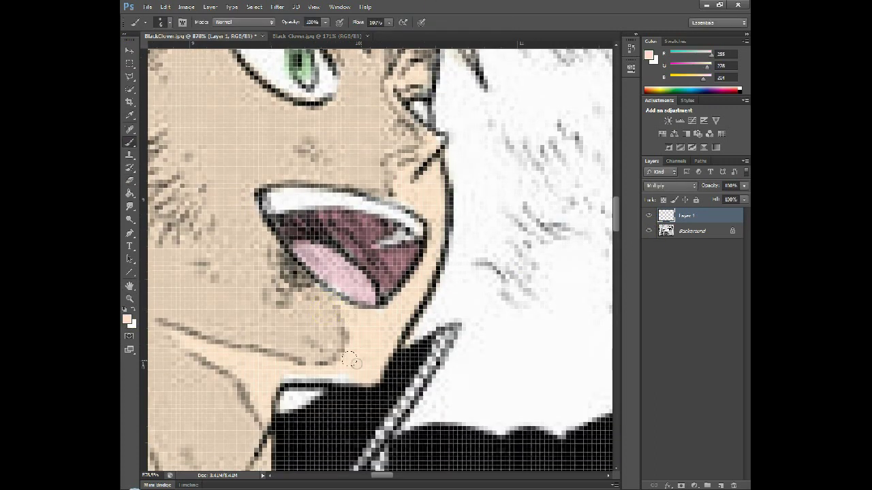
- Paint the white-haired boy's outstretched forearm and fist with the skin colour and erase the spill outside the outline
key("z")
right_click(230, 286)
left_click(243, 292)
left_click_drag(367, 223, 436, 225)
left_click(129, 143)
mouse_move(228, 246)
left_mouse_down()
mouse_move(242, 301)
mouse_move(359, 269)
left_mouse_up()
left_click_drag(427, 289, 231, 245)
left_click(164, 23)
left_click_drag(139, 52, 140, 52)
mouse_move(246, 250)
left_mouse_down()
mouse_move(418, 241)
mouse_move(337, 258)
left_mouse_up()
key("e")
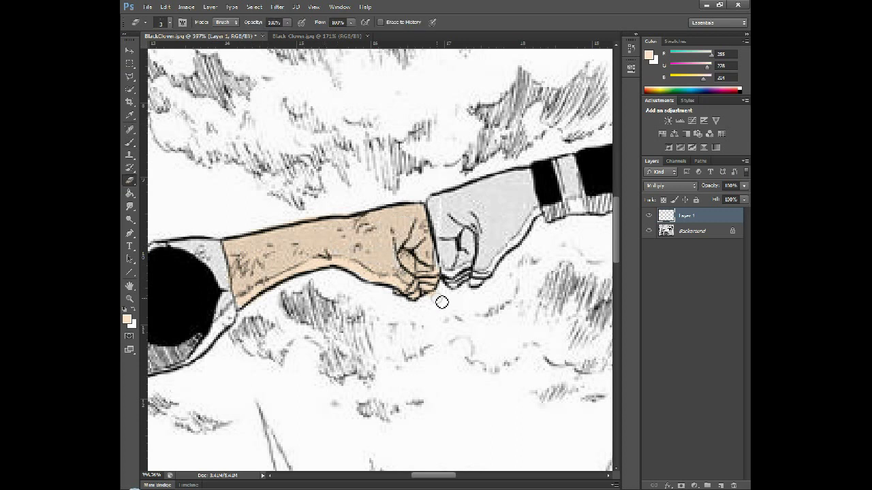
- Paint the white-haired boy's lowered forearm and the hand on the dark book with the skin colour, cleaning up the edges
key("b")
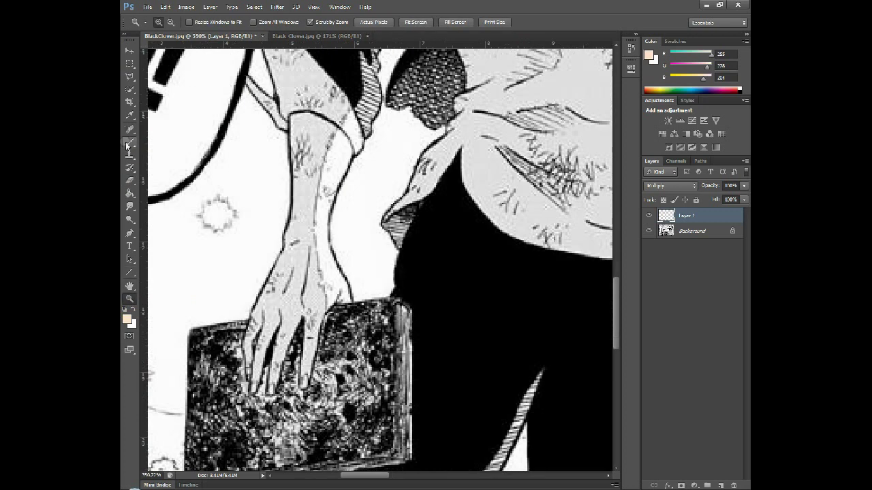
left_click_drag(332, 126, 286, 233)
scroll(286, 234, "down", 3)
left_click_drag(326, 191, 313, 117)
mouse_move(325, 204)
left_mouse_down()
mouse_move(272, 228)
mouse_move(305, 296)
mouse_move(252, 239)
left_mouse_up()
left_click(314, 217)
left_click(134, 183)
scroll(350, 244, "down", 1)
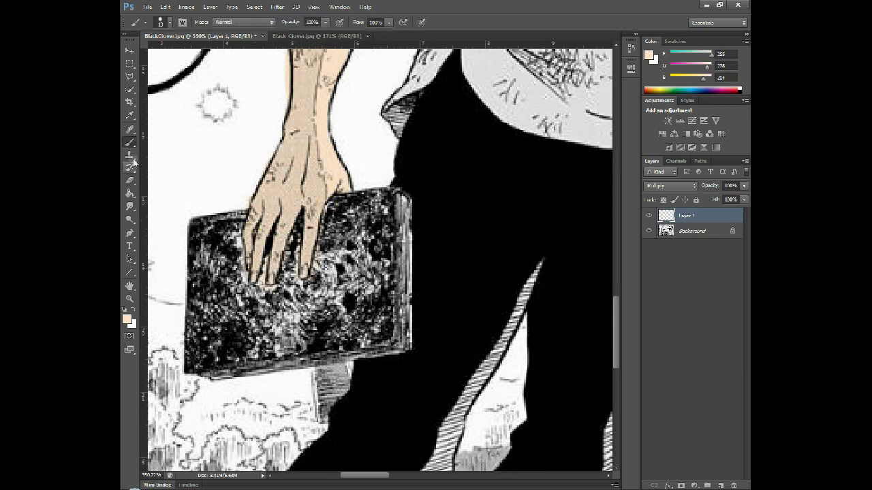
scroll(286, 204, "up", 3)
left_click(129, 298)
key("ctrl+0")
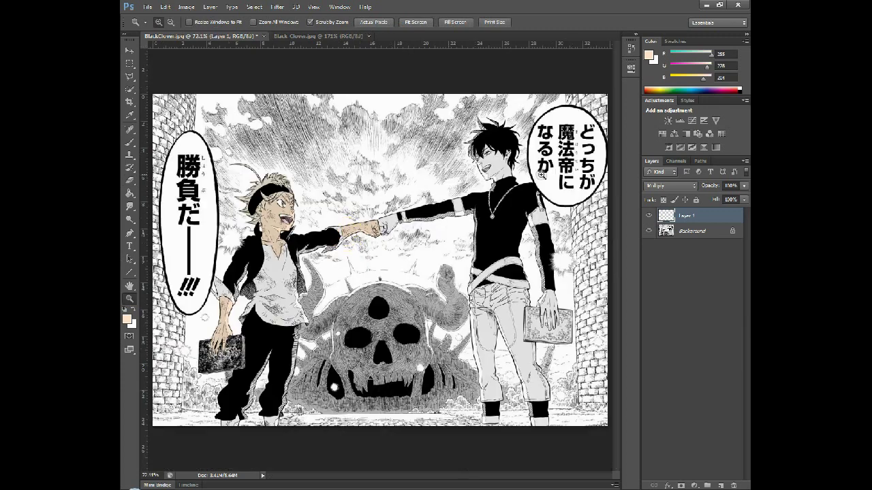
- Sample the black-haired boy's pale skin colour from the reference image and create Layer 2 in Multiply mode
key("ctrl+Tab")
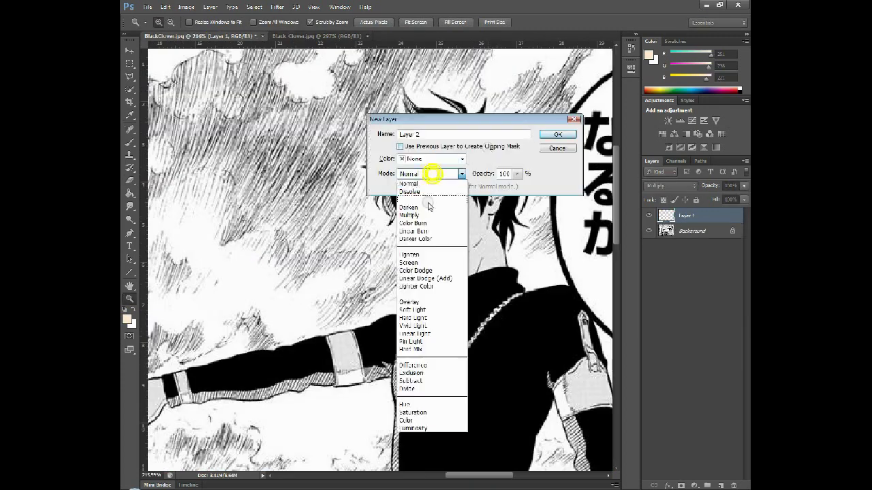
left_click(409, 215)
left_click(558, 134)
- Paint the black-haired boy's face, neck and outstretched fist with the pale skin colour on Layer 2
key("b")
mouse_move(441, 207)
left_mouse_down()
mouse_move(426, 229)
mouse_move(490, 252)
mouse_move(470, 228)
mouse_move(451, 251)
mouse_move(467, 261)
left_mouse_up()
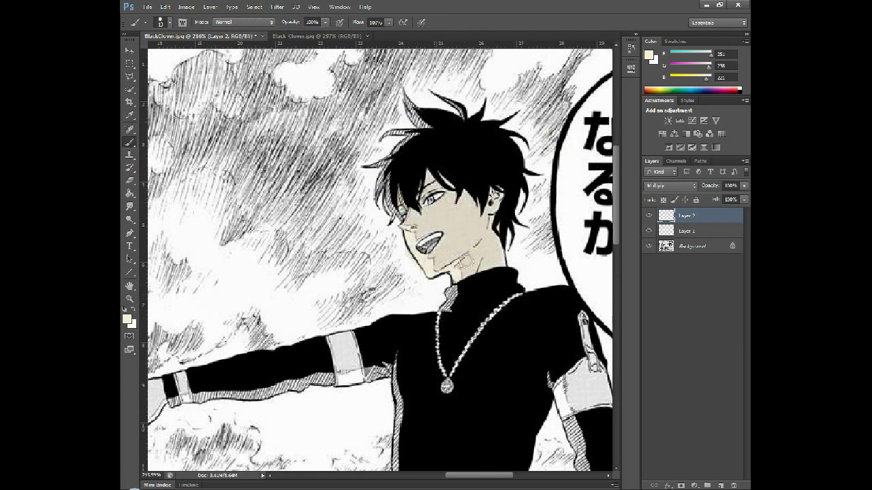
scroll(470, 286, "down", 2)
left_click(486, 158)
scroll(495, 173, "down", 5)
scroll(346, 264, "left", 8)
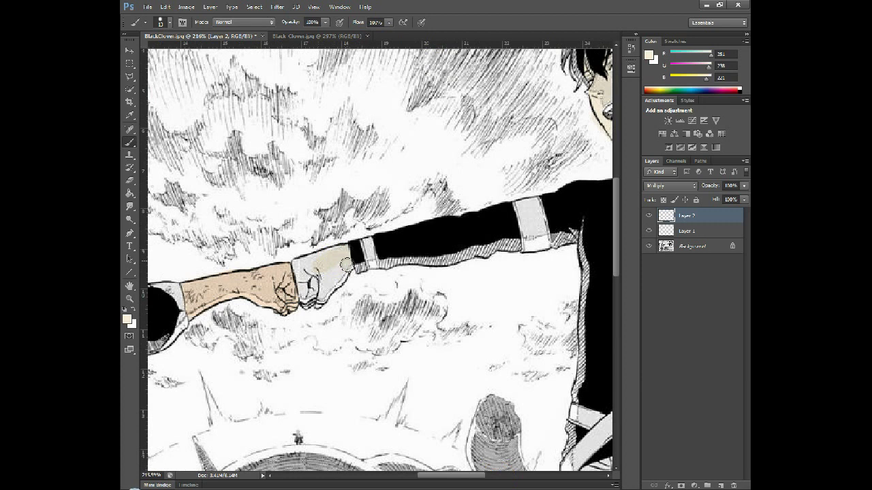
- Paint the black-haired boy's lowered hand over the light book with the pale skin colour
left_click(129, 298)
left_click_drag(451, 475, 494, 475)
left_click_drag(616, 227, 622, 276)
left_click_drag(538, 317, 579, 319)
left_click(130, 141)
mouse_move(426, 141)
left_mouse_down()
mouse_move(467, 138)
mouse_move(357, 237)
mouse_move(435, 268)
mouse_move(518, 357)
mouse_move(516, 387)
left_mouse_up()
- Sample the black-haired boy's eye colour #d1caae from the reference image as the foreground colour
left_click(130, 298)
right_click(310, 269)
left_click(336, 277)
left_click(317, 36)
left_click(127, 319)
left_click(468, 301)
left_click(419, 188)
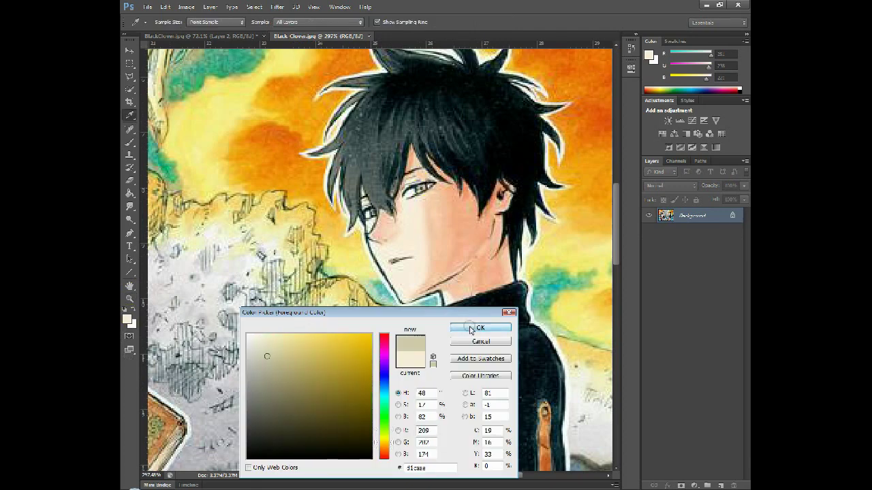
left_click(472, 328)
left_click(201, 36)
- Paint the black-haired boy's iris with the sampled eye colour using a 3 px brush
left_click(130, 299)
left_click_drag(489, 151, 566, 151)
left_click(130, 142)
left_click(168, 23)
type("3")
left_click(129, 298)
right_click(273, 295)
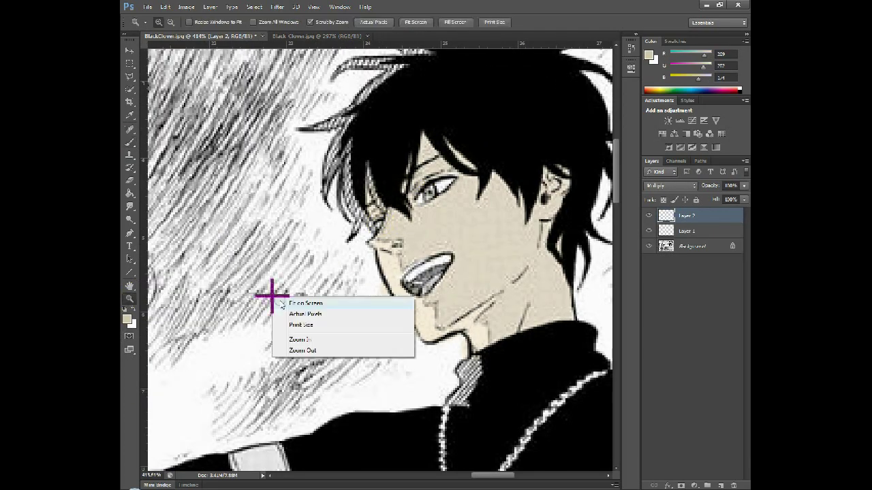
left_click(305, 303)
- Sample a paint colour from the black-haired boy's face with the Background layer temporarily hidden
left_click(340, 36)
left_click(201, 36)
left_click_drag(473, 159, 575, 153)
left_click(649, 246)
left_click(128, 319)
left_click(413, 320)
left_click(482, 372)
left_click(649, 246)
right_click(306, 273)
left_click(335, 280)
left_click(130, 141)
- Sample the pale pink of the white-haired boy's tongue with the Background layer temporarily hidden
left_click(129, 299)
left_click(649, 245)
left_click(127, 319)
left_click(340, 302)
left_click(482, 372)
left_click(649, 245)
left_click(708, 230)
left_click(130, 142)
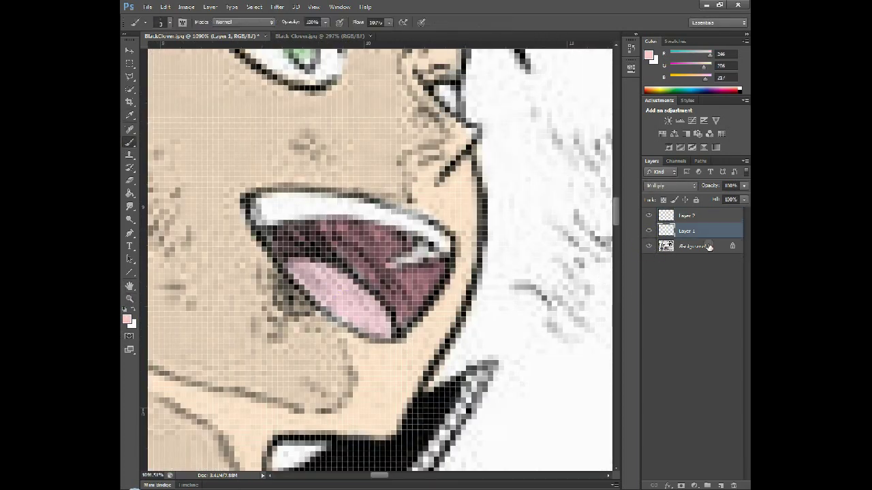
- Paint the black-haired boy's tongue pale pink on Layer 2
left_click(708, 216)
left_click(129, 298)
left_click_drag(333, 158, 395, 158)
left_click(130, 141)
left_click_drag(289, 284, 345, 221)
- Sample the darker mouth pink with the Background layer temporarily hidden and paint the inside of the black-haired boy's mouth
left_click(129, 299)
left_click_drag(493, 154, 552, 154)
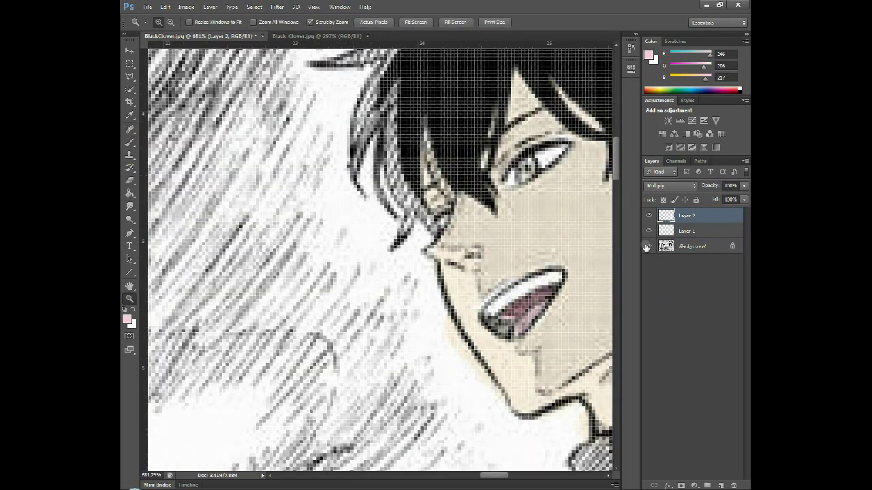
left_click(649, 246)
left_click(128, 319)
left_click(526, 304)
left_click(481, 372)
left_click(649, 247)
left_click_drag(492, 155, 549, 155)
left_click(130, 143)
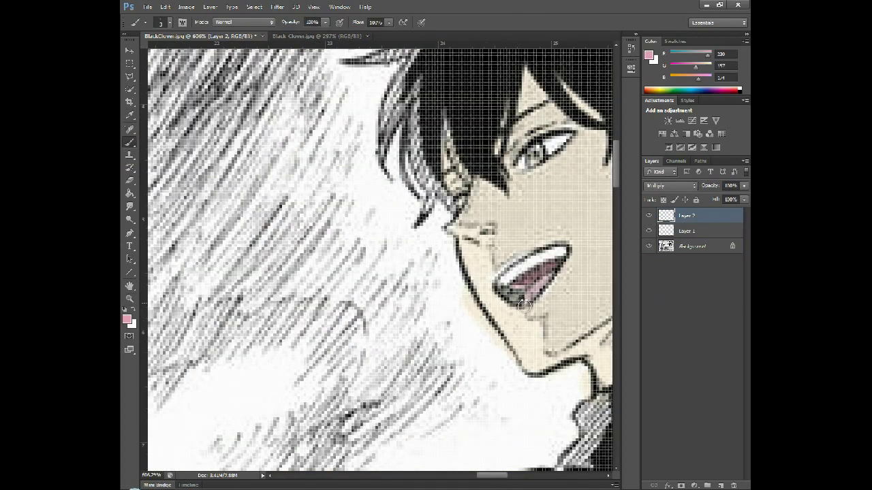
- Erase the skin paint spilling outside the black-haired boy's lowered hand with a resized eraser
left_click(129, 298)
left_click(420, 23)
left_click_drag(563, 295, 607, 296)
left_click(130, 181)
left_click(170, 23)
left_click_drag(139, 42, 146, 42)
left_click(523, 4)
left_click_drag(617, 279, 616, 294)
left_click_drag(472, 367, 482, 389)
left_click(529, 382)
- Erase the skin paint between and around the black-haired boy's fingers on the book with a 2 px eraser
mouse_move(617, 255)
left_mouse_down()
mouse_move(638, 250)
mouse_move(638, 147)
left_mouse_up()
left_click_drag(616, 194, 618, 334)
left_click(169, 23)
left_click_drag(142, 51, 137, 51)
left_click(470, 4)
left_click(130, 299)
left_click_drag(569, 197, 606, 198)
left_click(131, 183)
left_click(131, 183)
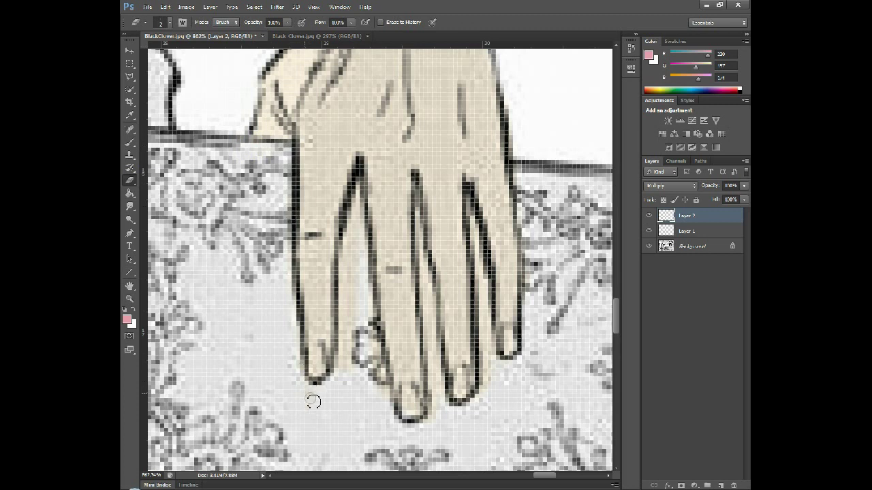
left_click_drag(346, 229, 354, 348)
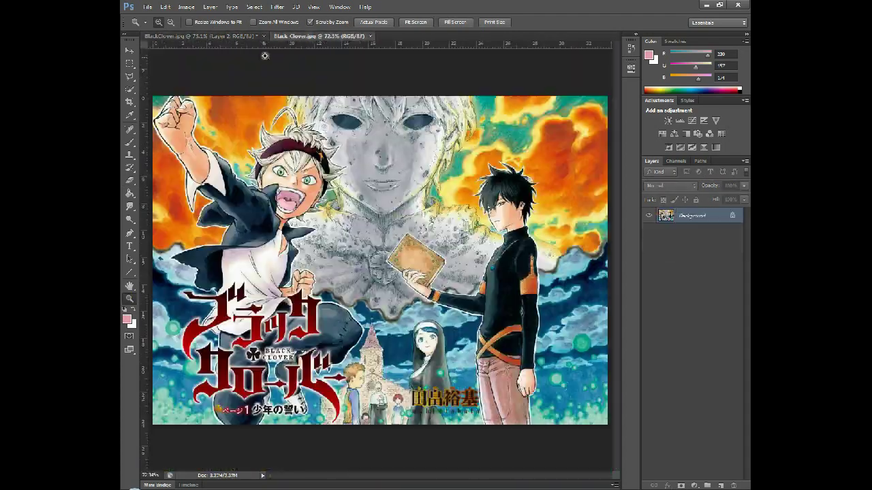
- Paint the white-haired boy's shirt off-white and his jacket lining blue-grey on Layer 1, sampling both colours from the reference image
left_click(127, 319)
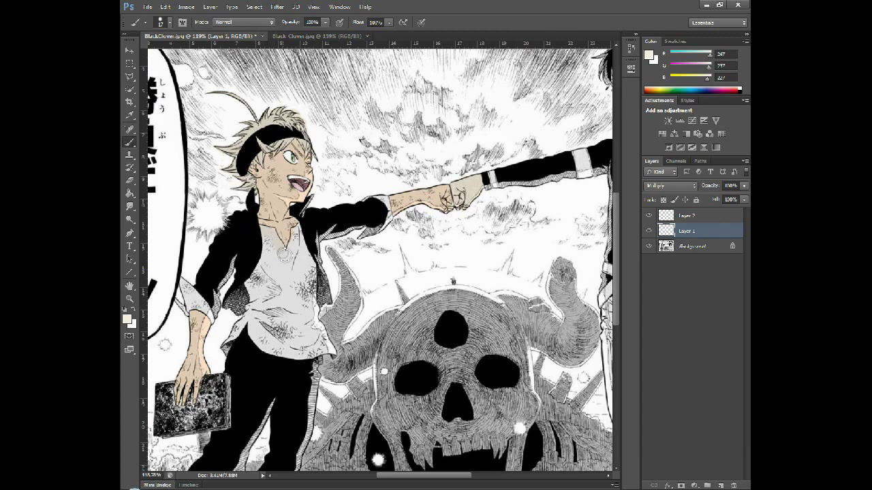
mouse_move(289, 265)
left_mouse_down()
mouse_move(315, 305)
mouse_move(253, 340)
mouse_move(299, 338)
mouse_move(259, 313)
left_mouse_up()
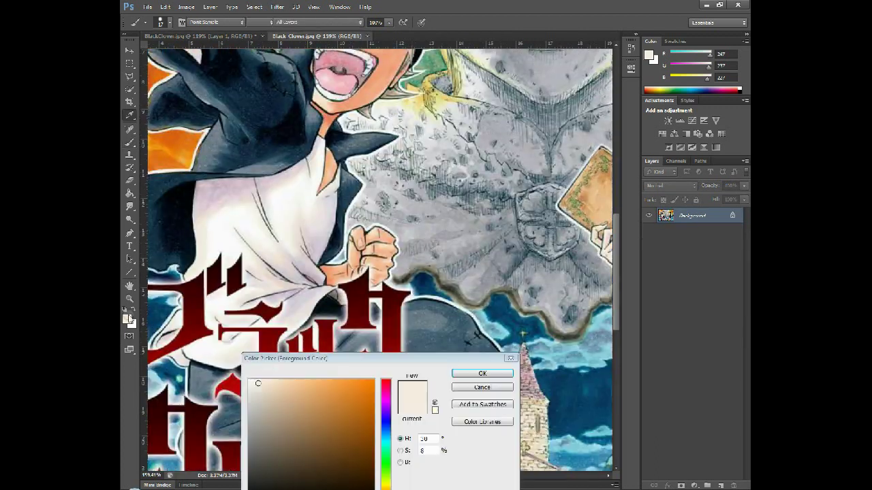
left_click(479, 371)
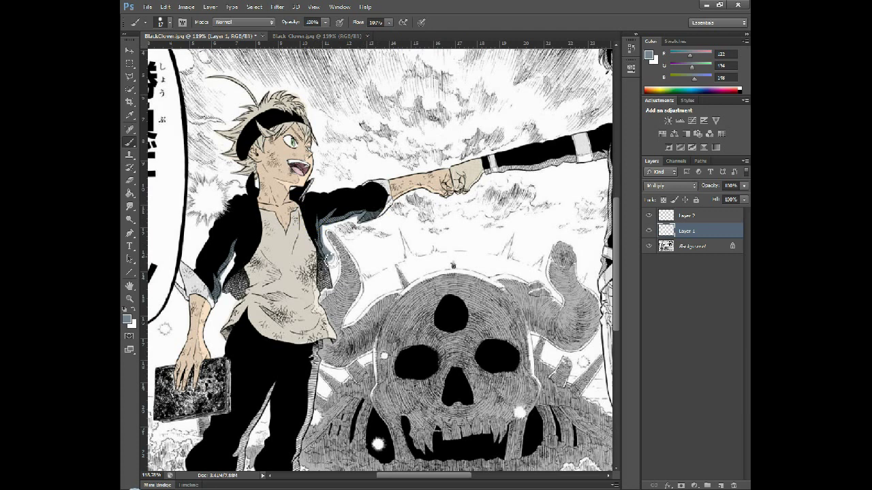
scroll(347, 171, "down", 1)
- Sample the shirt's off-white with the Background layer temporarily hidden and paint the white-haired boy's rolled-up sleeve cuffs with it
left_click(648, 246)
left_click(127, 320)
left_click(478, 372)
left_click(648, 246)
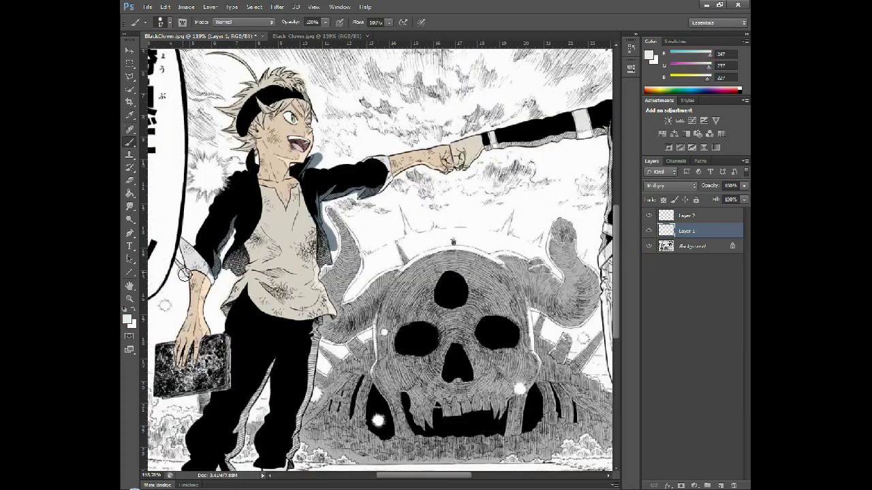
left_click_drag(209, 262, 389, 479)
left_click(164, 25)
left_click_drag(141, 49, 137, 49)
mouse_move(300, 224)
left_mouse_down()
mouse_move(323, 300)
mouse_move(390, 335)
mouse_move(360, 277)
mouse_move(340, 288)
mouse_move(319, 239)
mouse_move(307, 313)
left_mouse_up()
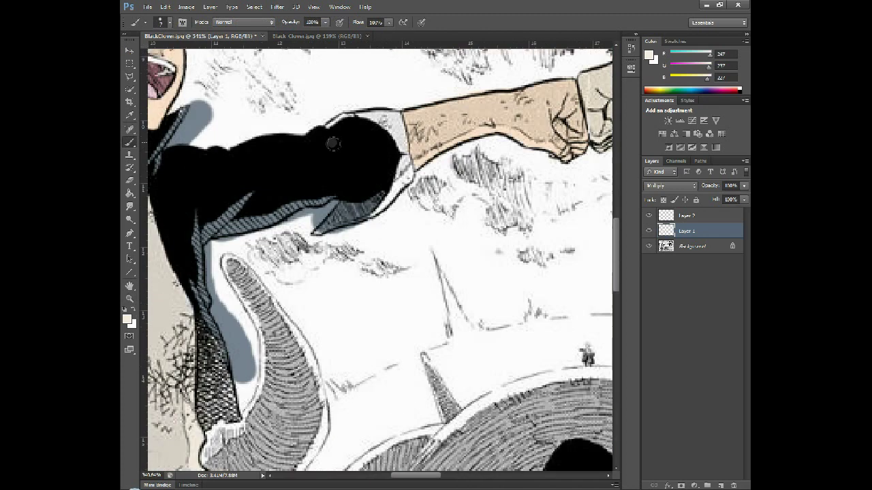
left_click_drag(368, 119, 400, 157)
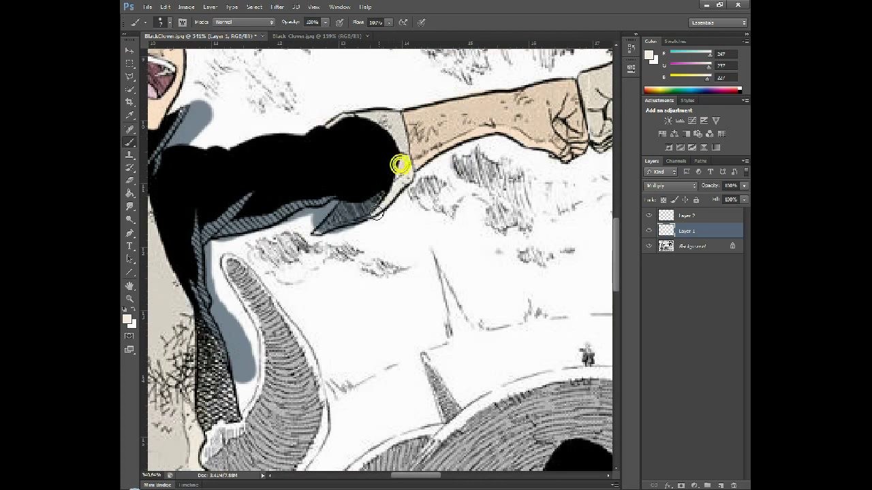
- Erase the blue-grey spill beside the white-haired boy's jacket collar with a 14 px eraser
scroll(130, 174, "up", 1)
left_click(129, 180)
left_click(165, 23)
left_click_drag(143, 53, 139, 53)
left_click(402, 5)
left_click_drag(201, 161, 193, 128)
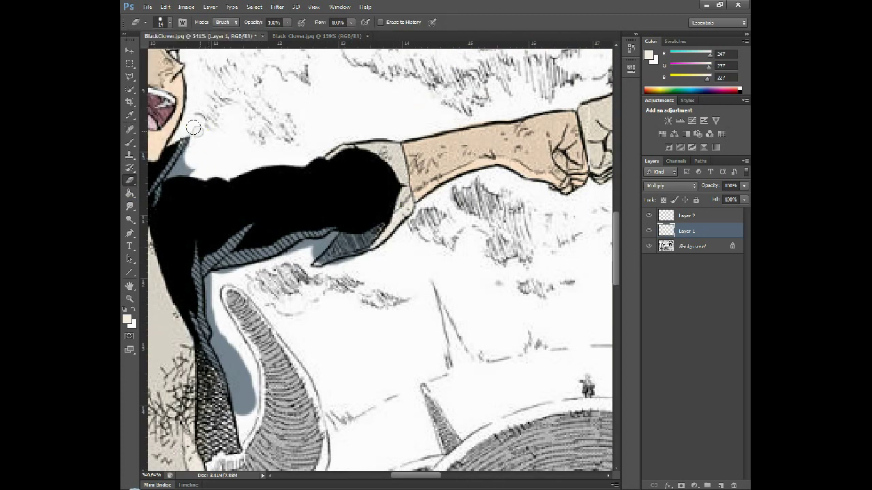
- Erase the blue-grey spill below the white-haired boy's outstretched sleeve and beside his jacket with a 4 px eraser
scroll(298, 230, "down", 1)
left_click(167, 23)
left_click_drag(140, 53, 137, 53)
left_click(304, 233)
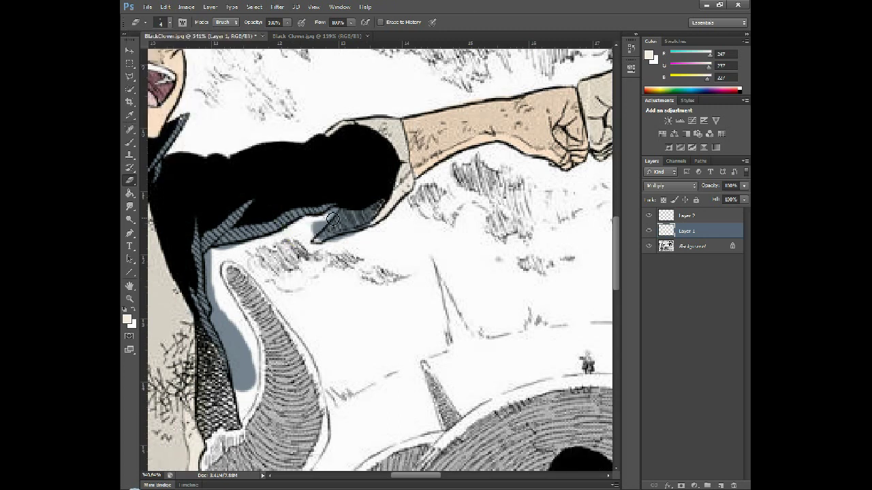
scroll(211, 217, "down", 3)
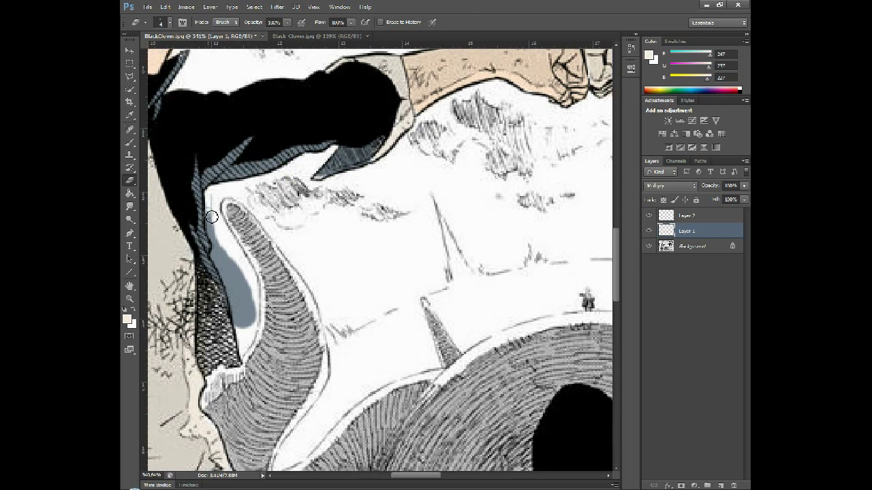
mouse_move(237, 307)
left_mouse_down()
mouse_move(258, 310)
mouse_move(225, 238)
left_mouse_up()
- Sample the lining's blue-grey with the Background layer temporarily hidden and paint the hatched lower part of the white-haired boy's open jacket with it
left_click(651, 246)
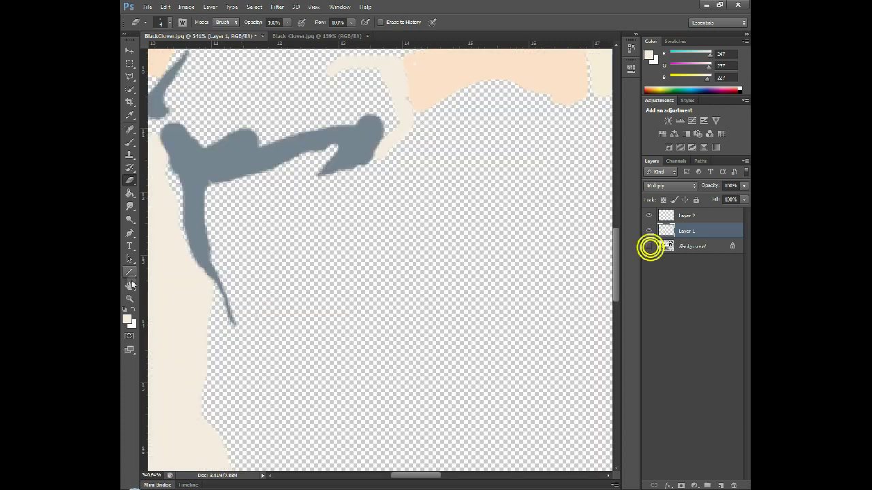
key("x")
left_click(652, 245)
key("b")
left_click(162, 25)
left_click(324, 177)
left_click(162, 24)
left_click(488, 4)
left_click_drag(204, 305, 205, 365)
left_click(317, 36)
left_click(205, 36)
mouse_move(206, 270)
left_mouse_down()
mouse_move(233, 363)
mouse_move(232, 350)
left_mouse_up()
left_click_drag(381, 136, 382, 287)
- Paint the hatched lining on the book-arm side of the white-haired boy's jacket blue-grey and erase the spill around it
left_click(129, 155)
left_click(129, 299)
mouse_move(273, 228)
left_mouse_down()
mouse_move(331, 228)
mouse_move(332, 165)
left_mouse_up()
key("b")
key("e")
mouse_move(309, 232)
left_mouse_down()
mouse_move(293, 252)
mouse_move(271, 380)
left_mouse_up()
scroll(270, 379, "down", 2)
key("b")
left_click_drag(264, 193, 266, 211)
mouse_move(327, 191)
left_mouse_down()
mouse_move(313, 273)
mouse_move(381, 286)
mouse_move(368, 259)
mouse_move(342, 249)
left_mouse_up()
key("e")
left_click_drag(373, 320, 301, 381)
scroll(301, 382, "down", 2)
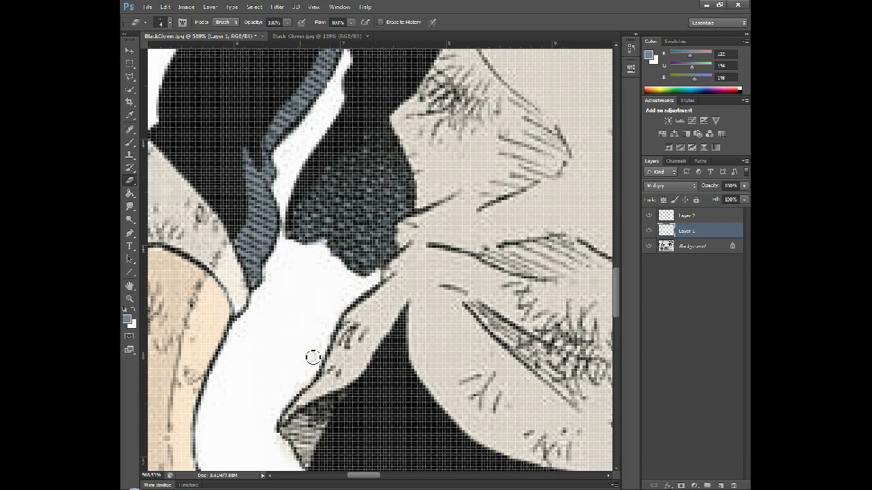
- Enlarge the brush and paint the hatched edge of the white-haired boy's trouser leg nearest the skull blue-grey
key("z")
right_click(283, 292)
left_click(316, 299)
left_click(317, 36)
left_click(199, 36)
left_click(310, 36)
left_click(204, 36)
left_click_drag(255, 402, 306, 402)
key("b")
key("bracketright")
key("bracketright")
key("bracketright")
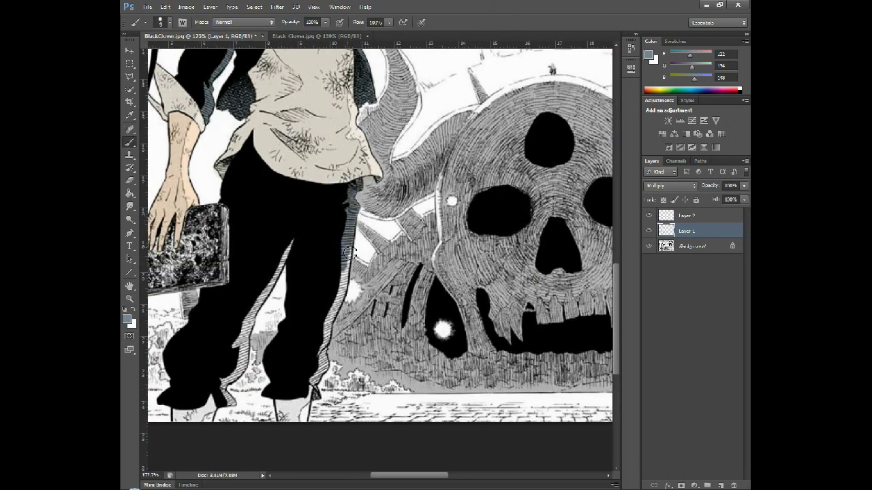
left_click_drag(352, 247, 335, 305)
key("z")
left_click_drag(324, 330, 357, 331)
key("b")
left_click_drag(378, 110, 377, 152)
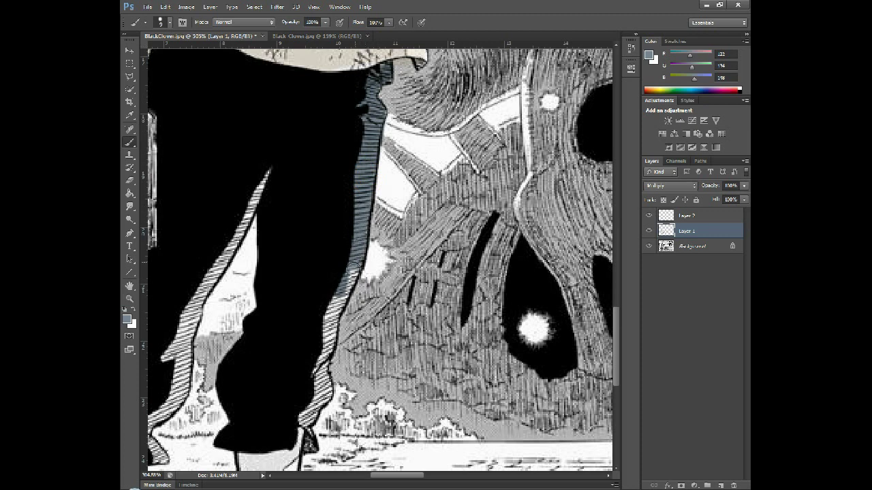
left_click_drag(355, 264, 342, 297)
scroll(341, 297, "down", 3)
left_click_drag(341, 227, 321, 312)
- Paint the hatched inner edge of the white-haired boy's other trouser leg blue-grey, from the hem up to the crotch
left_click_drag(402, 479, 378, 479)
mouse_move(358, 387)
left_mouse_down()
mouse_move(350, 350)
mouse_move(378, 356)
mouse_move(376, 313)
left_mouse_up()
scroll(353, 349, "up", 1)
scroll(377, 315, "up", 1)
left_click_drag(382, 371, 391, 304)
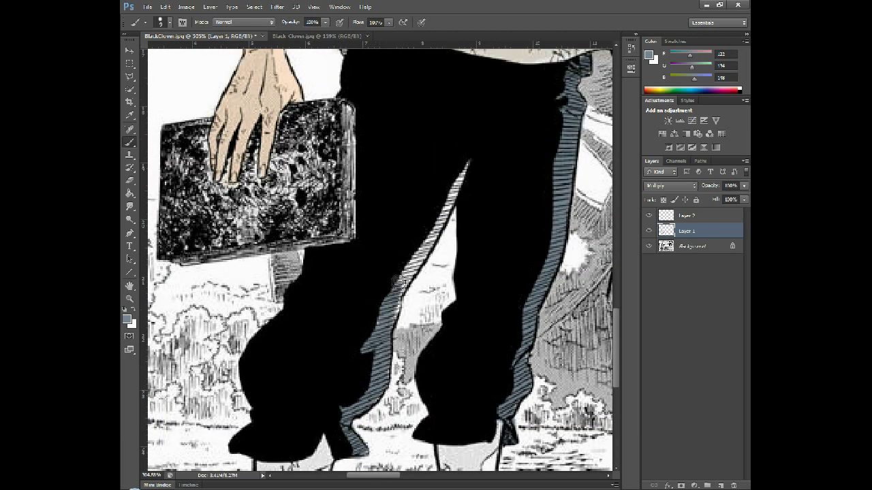
scroll(385, 338, "up", 1)
scroll(386, 337, "up", 1)
mouse_move(460, 237)
left_mouse_down()
mouse_move(392, 354)
mouse_move(306, 340)
left_mouse_up()
scroll(391, 354, "up", 1)
- Paint the white-haired boy's bare ankles in the light peach skin colour on Layer 1
key("z")
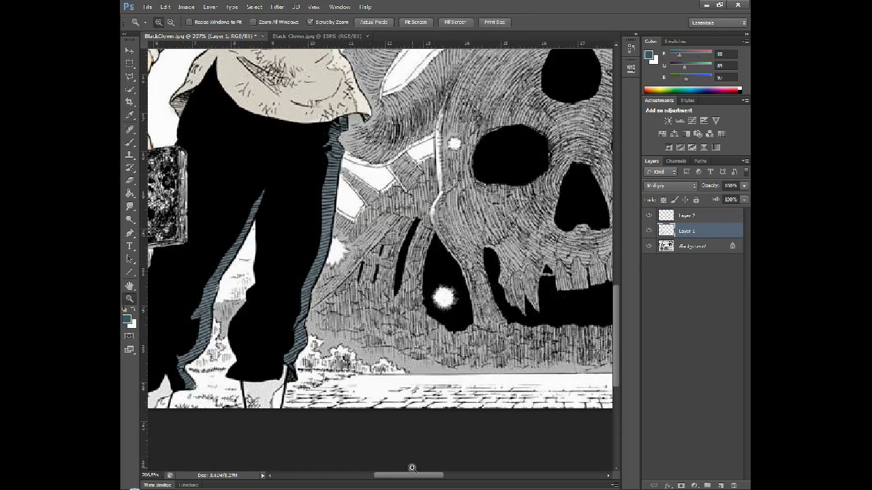
left_click_drag(412, 468, 402, 468)
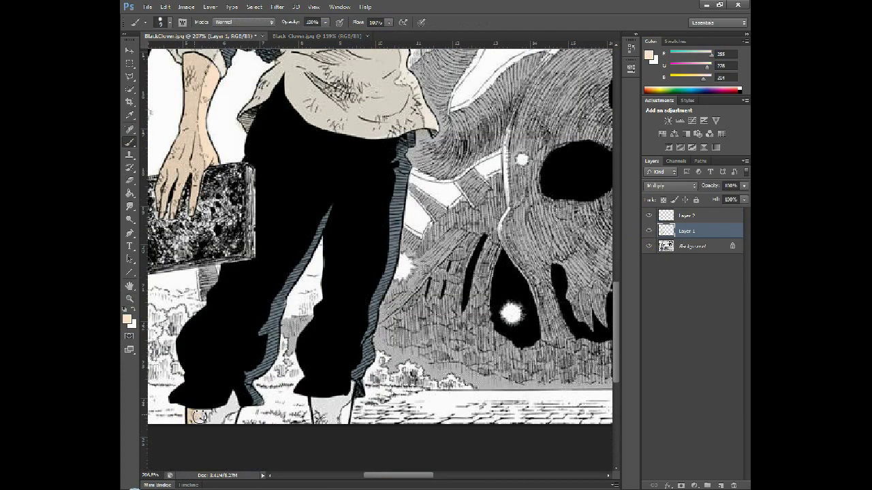
left_click(129, 298)
key("ctrl+0")
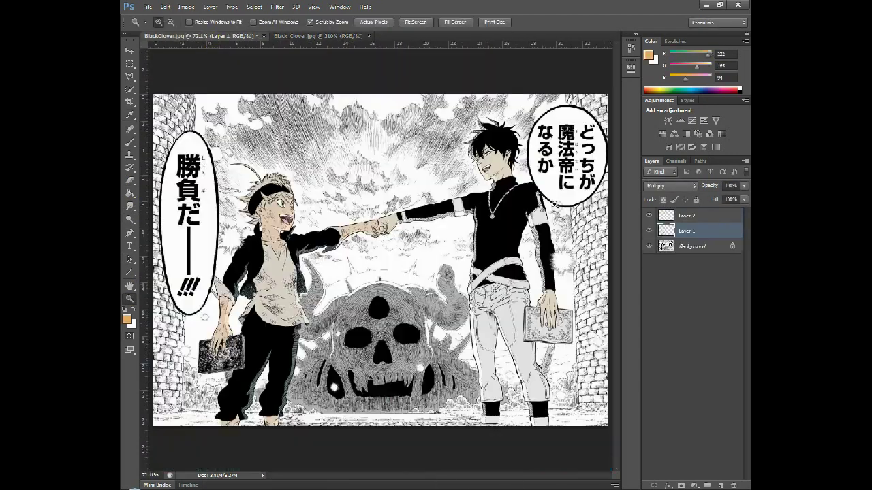
- Paint the wrist and upper-arm bands on the black-haired boy's outstretched arm orange on Layer 2 and clean up their edges
left_click(129, 141)
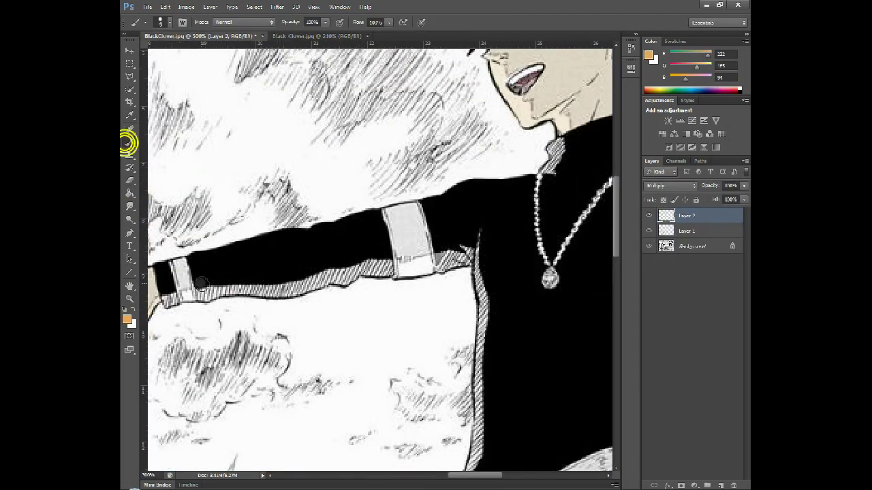
left_click_drag(173, 262, 188, 276)
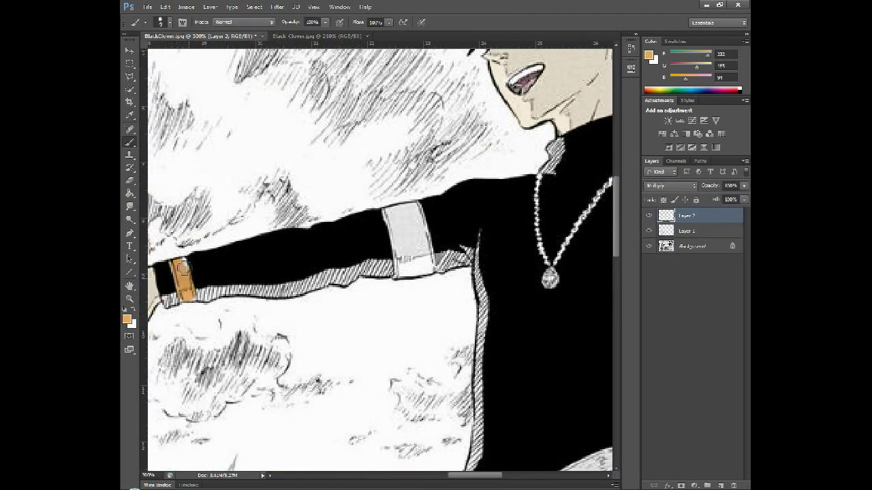
mouse_move(416, 209)
left_mouse_down()
mouse_move(409, 262)
mouse_move(406, 235)
left_mouse_up()
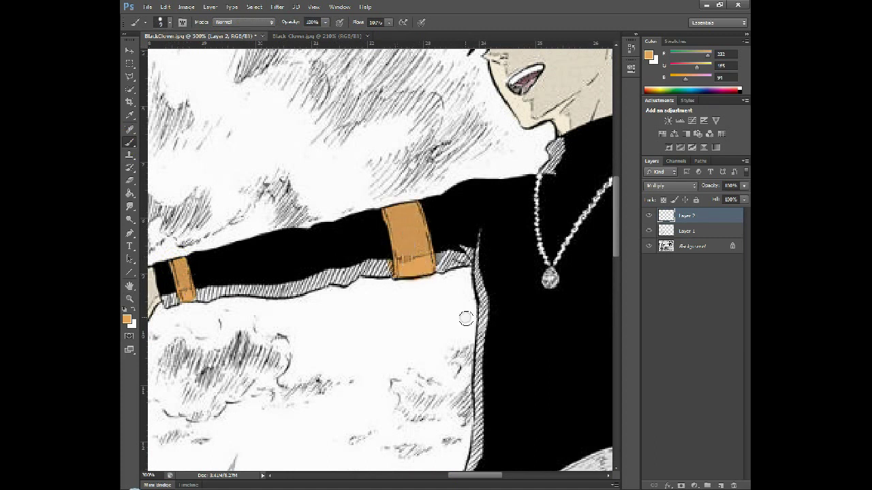
scroll(402, 224, "down", 2)
key("e")
left_click(128, 141)
scroll(401, 212, "down", 1)
left_click(130, 180)
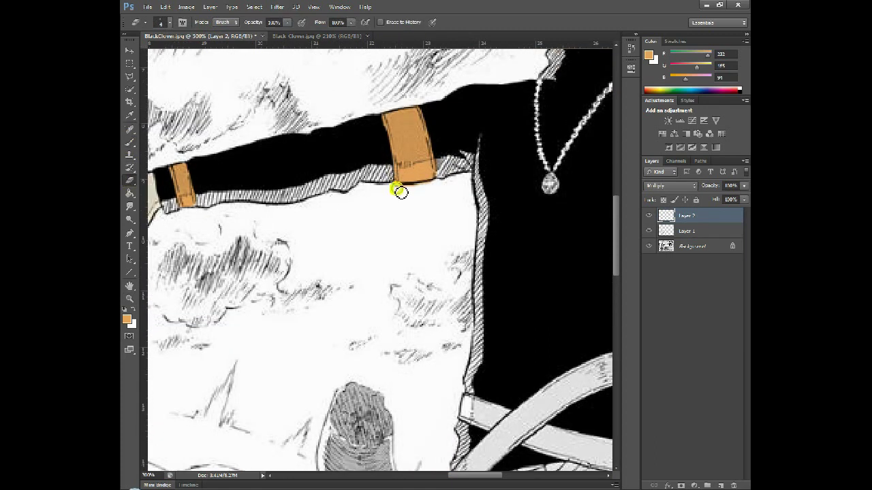
- Paint the armband and strap on the black-haired boy's lowered arm and his two crossed belts orange
left_click(130, 299)
left_click(412, 23)
left_click_drag(548, 211, 599, 210)
left_click(129, 141)
mouse_move(472, 230)
left_mouse_down()
mouse_move(479, 257)
mouse_move(495, 162)
left_mouse_up()
mouse_move(512, 250)
left_mouse_down()
mouse_move(509, 233)
mouse_move(505, 240)
left_mouse_up()
scroll(408, 225, "down", 3)
mouse_move(347, 276)
left_mouse_down()
mouse_move(446, 249)
mouse_move(385, 270)
mouse_move(300, 333)
mouse_move(310, 272)
mouse_move(469, 313)
mouse_move(363, 298)
mouse_move(467, 313)
left_mouse_up()
- Clean up the edges of the crossed orange belts with brush touch-ups and a 4 px eraser
key("e")
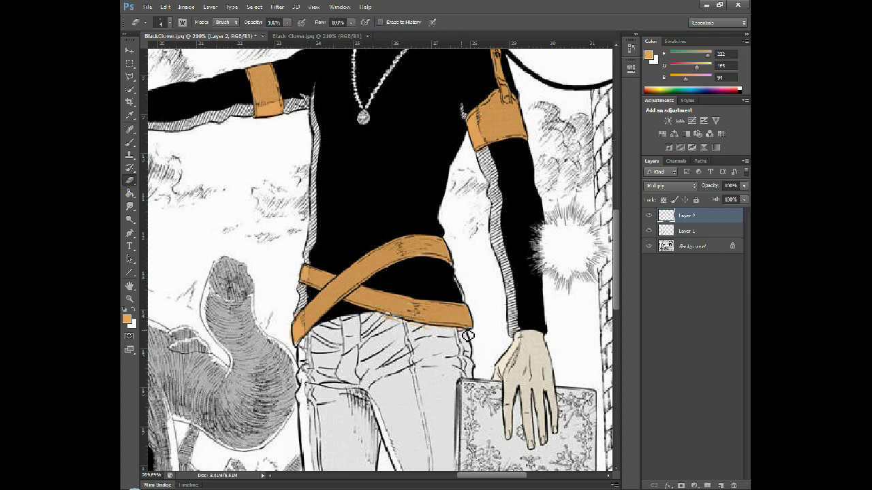
left_click(130, 298)
left_click_drag(348, 317, 402, 317)
left_click(130, 181)
key("b")
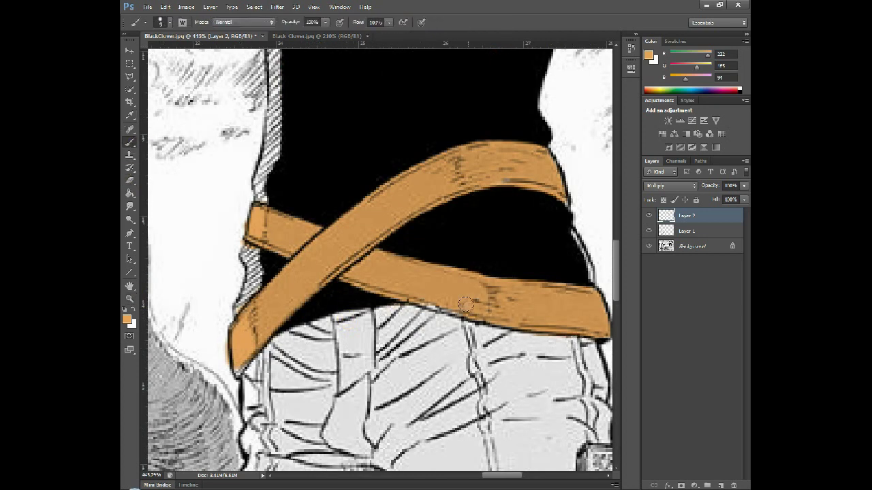
left_click(131, 181)
left_click(131, 298)
left_click_drag(300, 320, 354, 320)
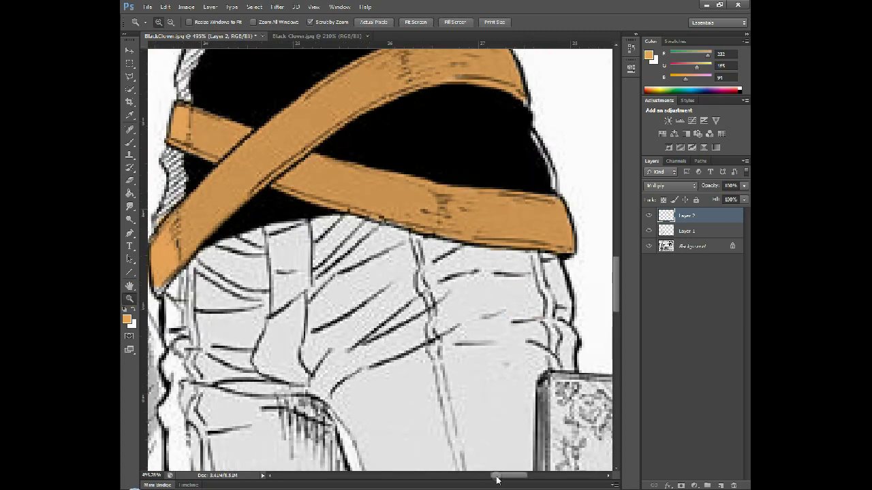
left_click_drag(495, 476, 478, 476)
left_click(130, 181)
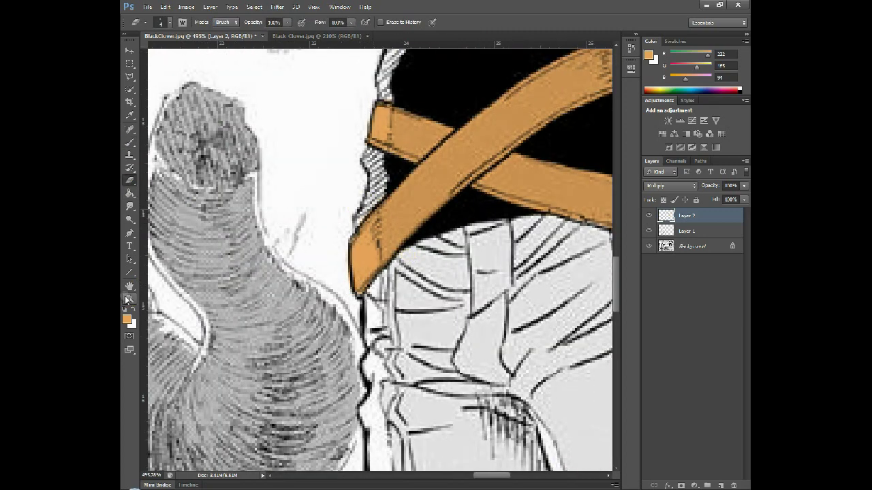
- Sample the pendant's blue from the reference image and paint the black-haired boy's necklace pendant with it
left_click(130, 299)
left_click(416, 22)
left_click(330, 36)
left_click(204, 36)
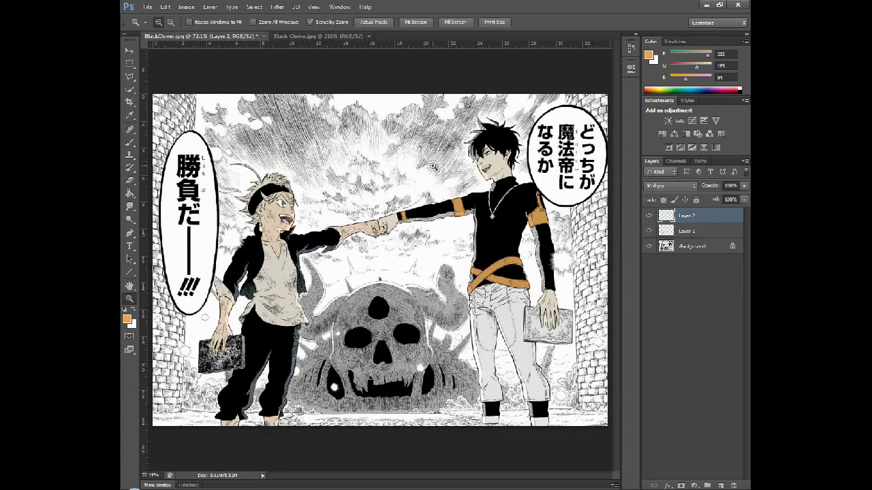
left_click(320, 36)
left_click(126, 318)
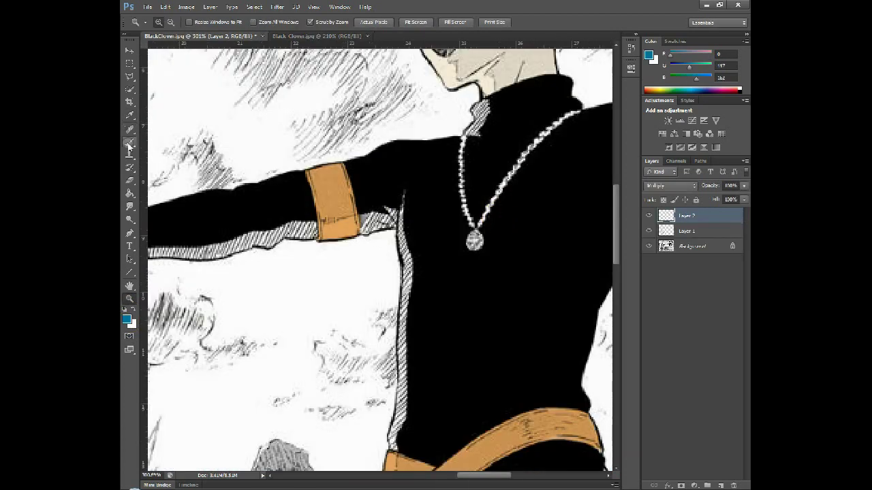
left_click_drag(474, 239, 504, 256)
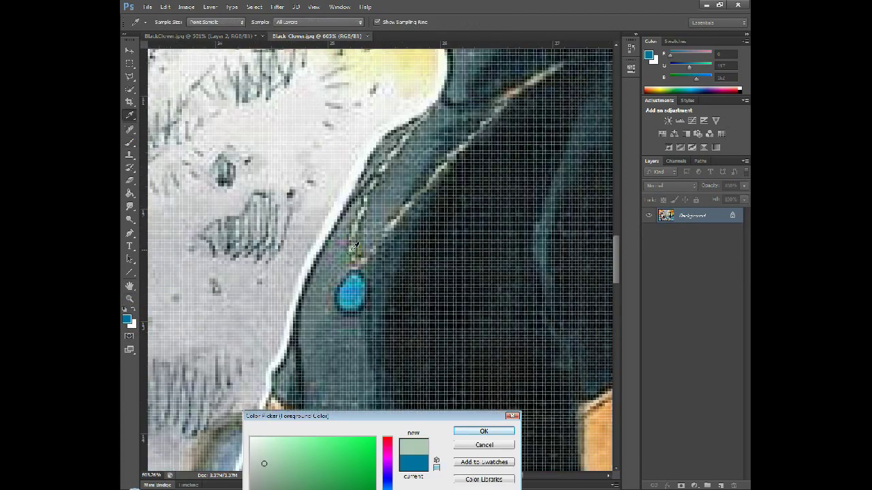
- Choose a yellow-gold foreground colour and paint both sides of the black-haired boy's necklace chain with it
left_click(397, 216)
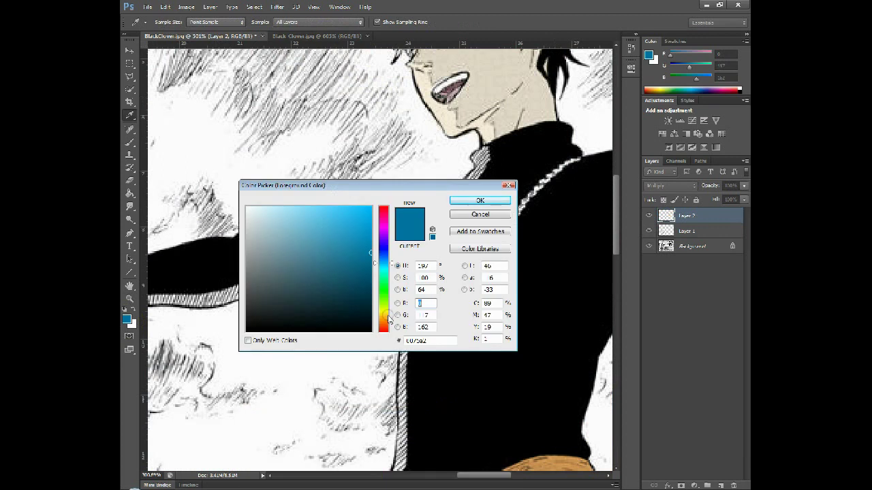
left_click(388, 316)
mouse_move(341, 252)
left_mouse_down()
mouse_move(306, 238)
mouse_move(320, 235)
left_mouse_up()
left_click(480, 201)
key("b")
mouse_move(478, 274)
left_mouse_down()
mouse_move(519, 214)
mouse_move(579, 158)
left_mouse_up()
left_click_drag(476, 273, 461, 222)
- Darken the gold foreground colour in two stages and repaint the necklace chain with it
left_click(126, 320)
left_click(327, 242)
left_click(480, 200)
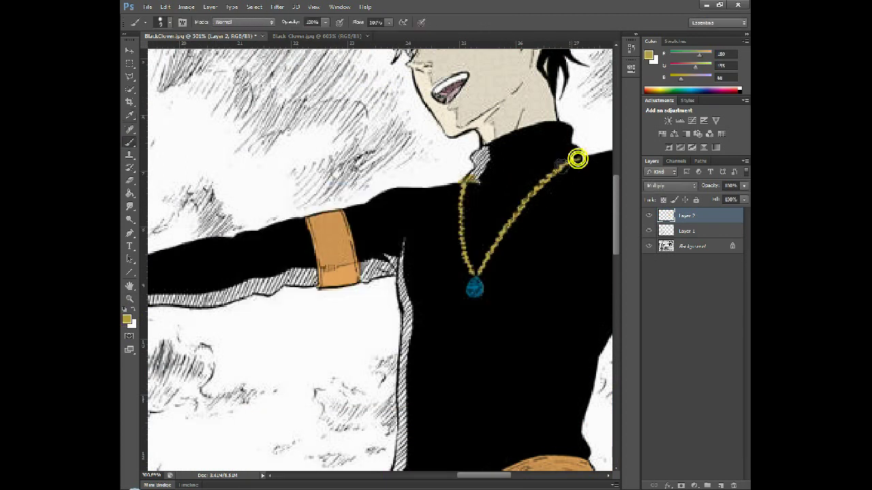
left_click(126, 319)
left_click(325, 250)
left_click(480, 200)
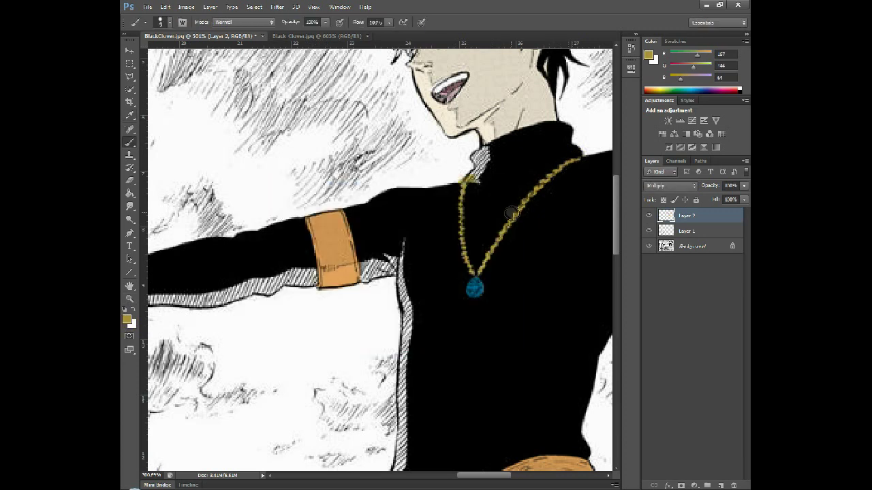
- Sample a grey-teal from the black-haired boy's shirt in the reference image and paint the hatched part of his collar with it
left_click(303, 36)
scroll(306, 204, "up", 1)
left_click(126, 320)
left_click_drag(422, 184, 411, 250)
key("Return")
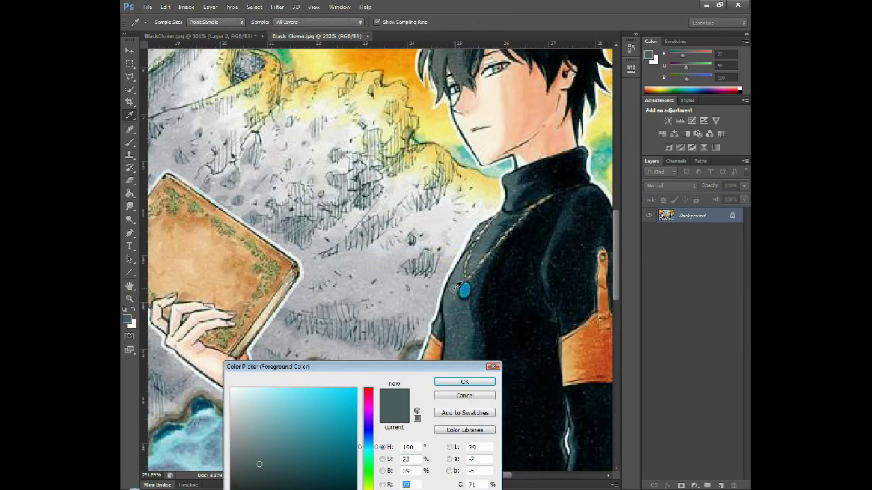
key("Return")
left_click(246, 36)
key("b")
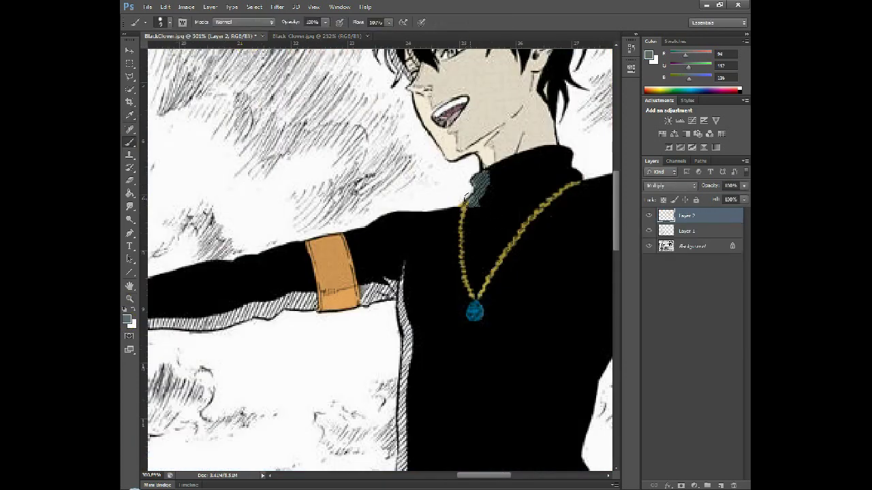
key("e")
- Paint the hatched side edge of the black-haired boy's shirt grey-teal from the armpit down to the belts
scroll(442, 163, "down", 3)
key("b")
left_click_drag(403, 147, 408, 255)
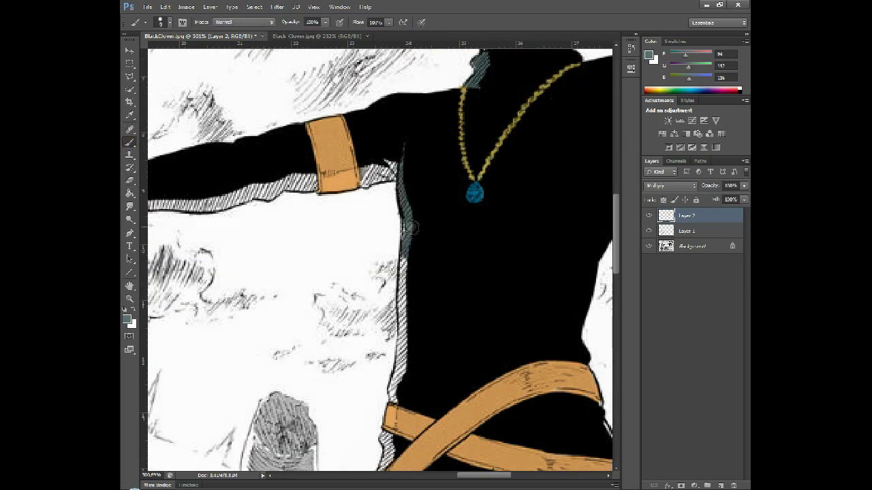
scroll(409, 255, "down", 2)
left_click_drag(405, 164, 401, 312)
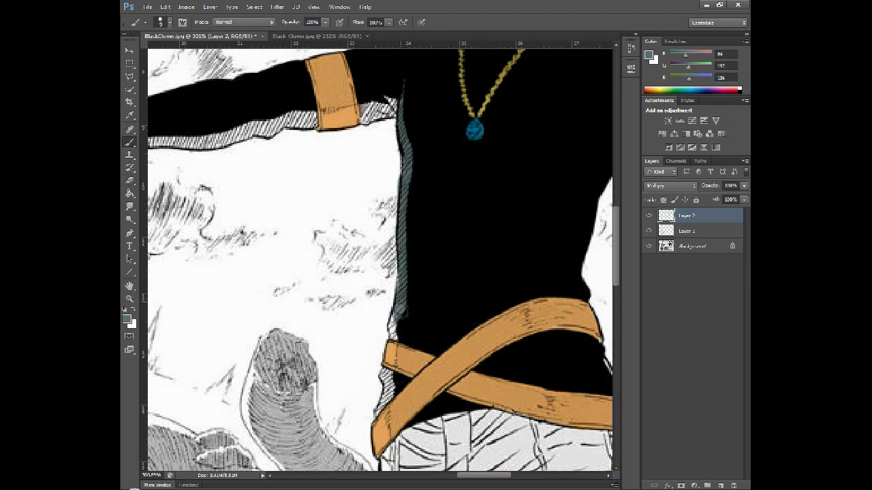
left_click(130, 179)
- Paint the hatched underside of the black-haired boy's outstretched sleeve grey-teal and erase the spill below it
scroll(357, 180, "up", 3)
key("b")
left_click(366, 184)
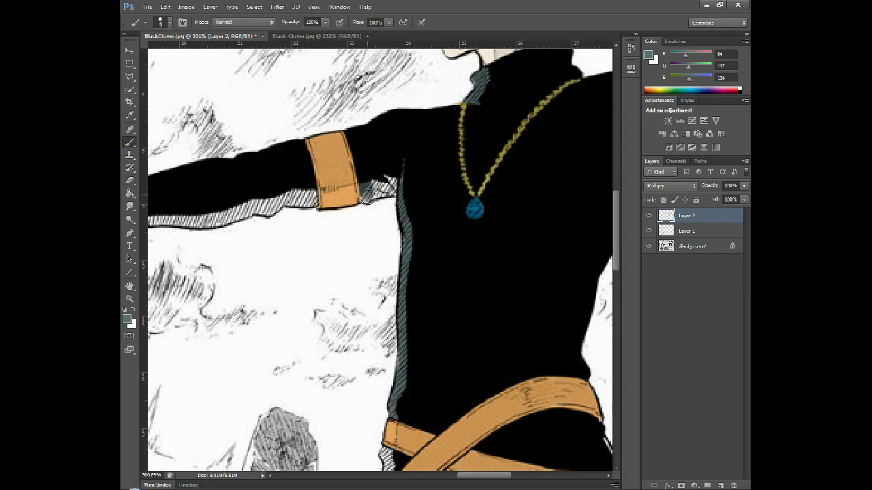
left_click_drag(487, 477, 461, 476)
left_click_drag(486, 202, 306, 230)
left_click(126, 181)
mouse_move(485, 276)
left_mouse_down()
mouse_move(484, 309)
mouse_move(337, 165)
left_mouse_up()
- Paint the small hatched shirt edge between the crossed belts grey-teal and erase the spill beside it
left_click(129, 142)
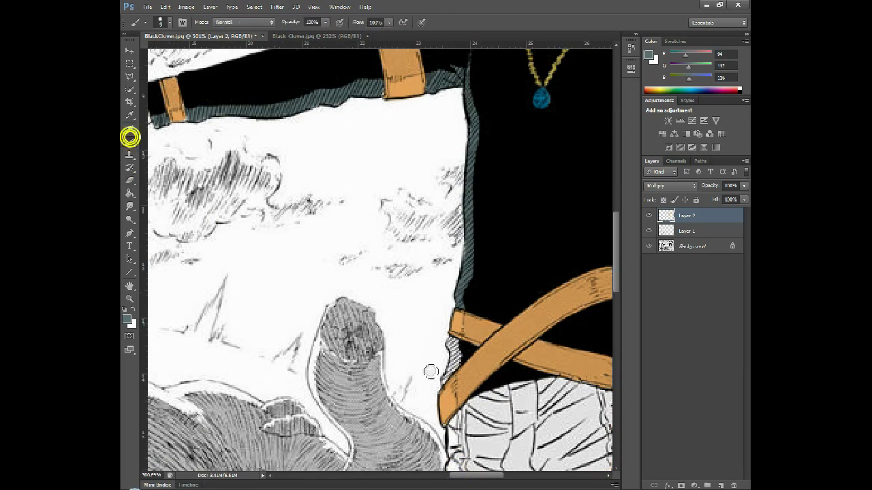
left_click(129, 182)
left_click_drag(446, 349, 440, 382)
- Sample the grey-teal with the Background layer temporarily hidden and paint the hatched sleeve edge of the black-haired boy's lowered arm with it
left_click(127, 319)
left_click(577, 290)
left_click(467, 396)
left_click(648, 245)
left_click(127, 319)
left_click(478, 379)
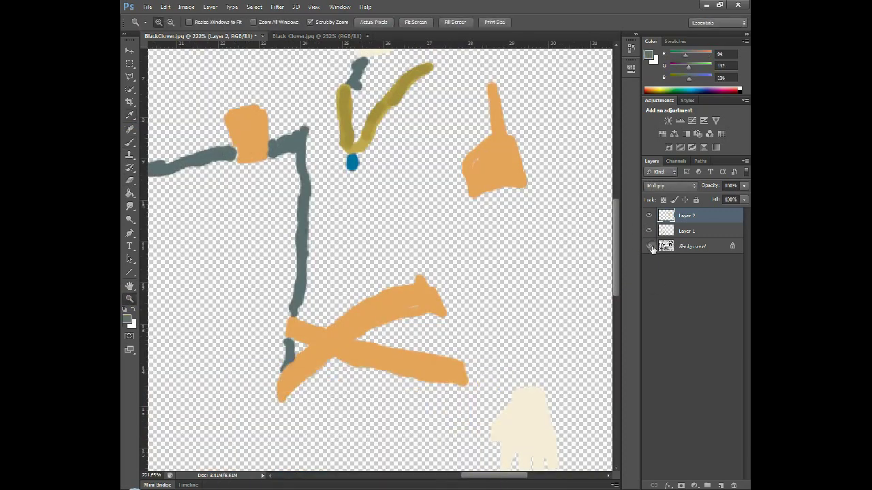
left_click(650, 247)
key("b")
scroll(496, 143, "down", 1)
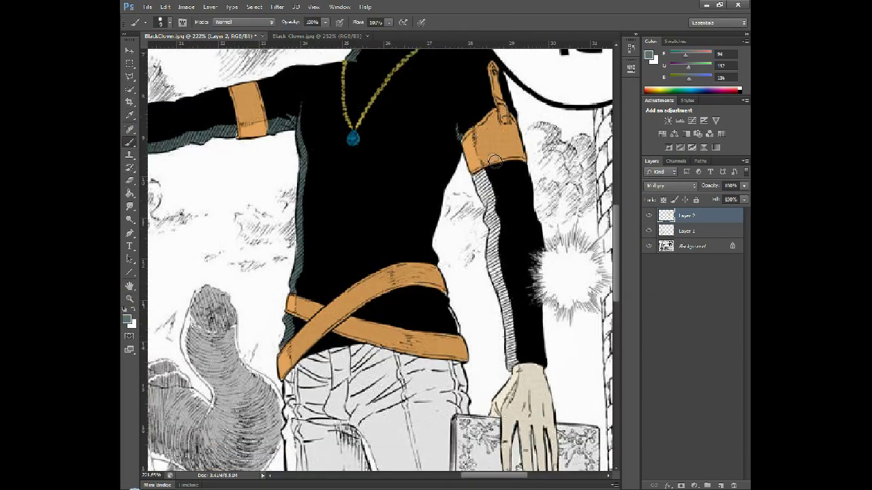
scroll(494, 177, "down", 3)
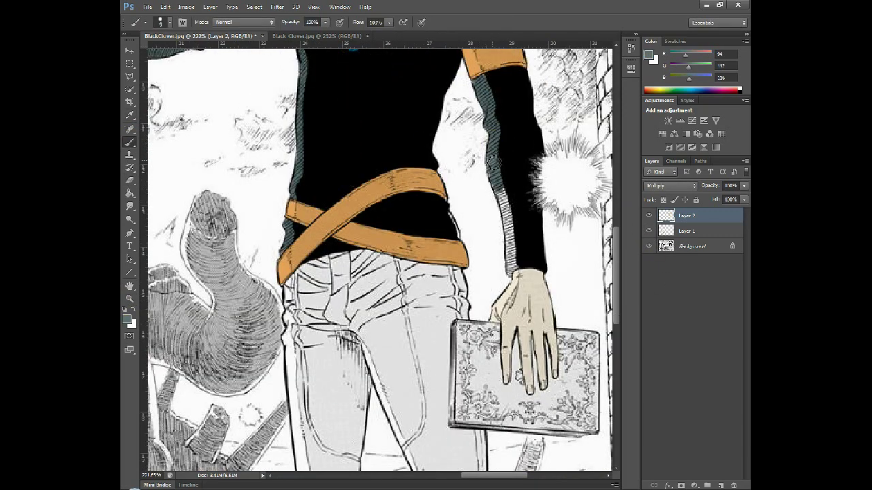
key("e")
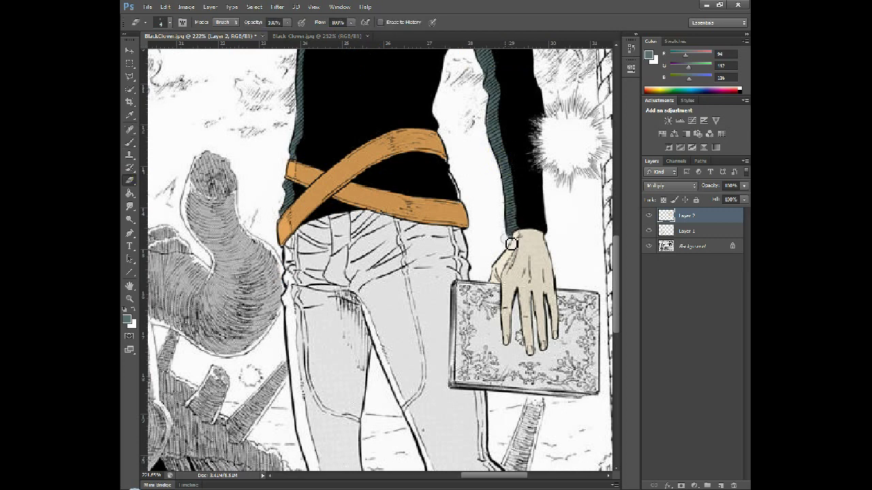
- Sample the dusty pink for the black-haired boy's trousers from the coloured reference image
scroll(504, 216, "up", 4)
key("z")
right_click(374, 262)
left_click(403, 269)
left_click(328, 36)
left_click_drag(524, 244, 470, 242)
left_click_drag(511, 463, 572, 463)
left_click(127, 319)
left_click(469, 317)
left_click(465, 381)
- Paint the waist, hips and thighs of the black-haired boy's trousers dusty pink
left_click(228, 36)
left_click_drag(521, 415, 545, 416)
key("b")
left_click(164, 23)
left_click_drag(467, 247, 466, 286)
key("z")
left_click_drag(559, 317, 589, 318)
key("b")
mouse_move(334, 155)
left_mouse_down()
mouse_move(392, 125)
mouse_move(335, 165)
mouse_move(358, 305)
left_mouse_up()
scroll(337, 211, "down", 1)
scroll(359, 300, "down", 1)
scroll(360, 300, "down", 1)
mouse_move(343, 212)
left_mouse_down()
mouse_move(364, 266)
mouse_move(360, 245)
mouse_move(365, 329)
mouse_move(413, 326)
mouse_move(389, 254)
mouse_move(378, 315)
mouse_move(391, 272)
mouse_move(385, 204)
left_mouse_up()
scroll(362, 269, "down", 1)
scroll(381, 259, "up", 2)
scroll(386, 159, "up", 2)
left_click_drag(446, 116, 481, 121)
left_click_drag(488, 153, 471, 194)
- Paint the lower trouser legs of the black-haired boy dusty pink down to the hems
scroll(472, 194, "down", 2)
left_click_drag(471, 143, 467, 208)
left_click_drag(414, 151, 491, 330)
mouse_move(436, 205)
left_mouse_down()
mouse_move(452, 154)
mouse_move(413, 107)
mouse_move(433, 73)
mouse_move(483, 75)
mouse_move(462, 121)
mouse_move(473, 136)
mouse_move(477, 217)
left_mouse_up()
scroll(487, 204, "down", 1)
mouse_move(495, 174)
left_mouse_down()
mouse_move(504, 206)
mouse_move(540, 276)
mouse_move(549, 326)
left_mouse_up()
scroll(504, 259, "down", 1)
mouse_move(493, 219)
left_mouse_down()
mouse_move(481, 242)
mouse_move(545, 289)
mouse_move(480, 156)
mouse_move(504, 204)
left_mouse_up()
- Erase the pink spill around the trouser legs and touch up missed spots near the hem
key("e")
left_click(171, 26)
left_click_drag(559, 251, 564, 288)
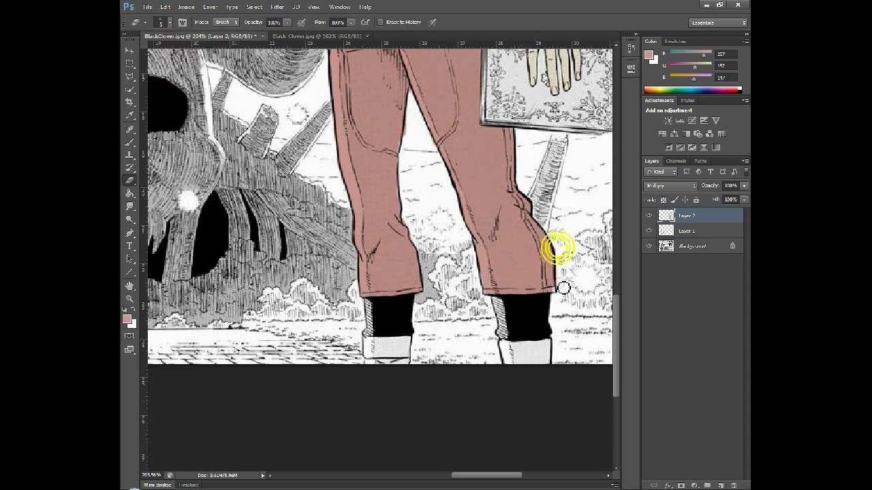
scroll(564, 288, "up", 1)
key("b")
left_click(547, 310)
scroll(495, 248, "up", 2)
key("e")
scroll(409, 297, "up", 1)
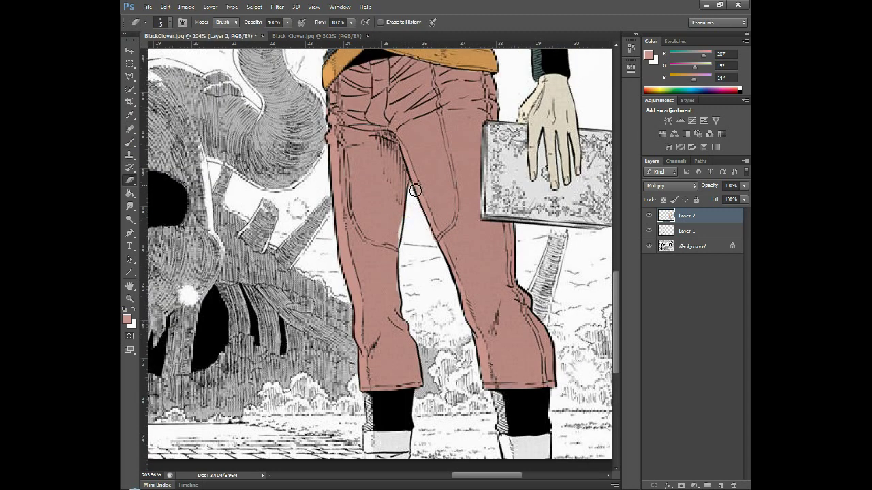
key("b")
scroll(389, 285, "up", 2)
- Sample the pale cream skin tone from the black-haired boy's face in the reference image
key("z")
key("ctrl+0")
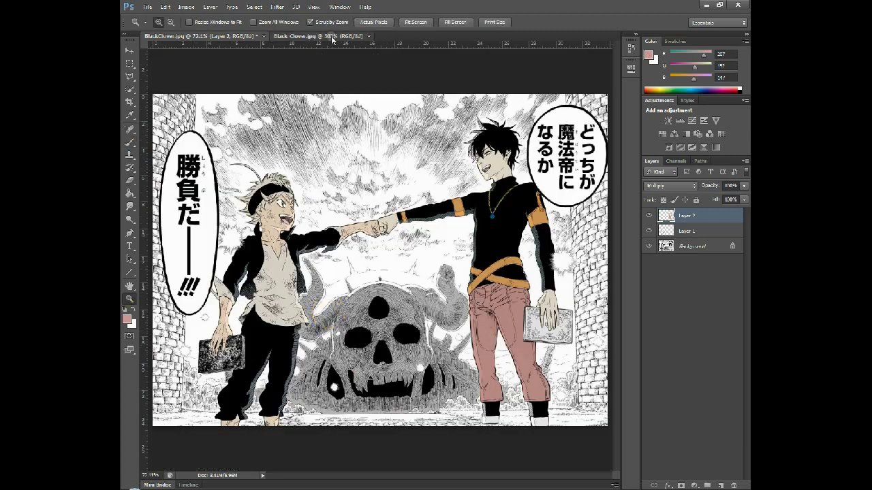
left_click(331, 37)
key("ctrl+0")
left_click_drag(482, 238, 545, 240)
left_click(127, 320)
left_click(404, 235)
left_click(410, 237)
left_click(406, 238)
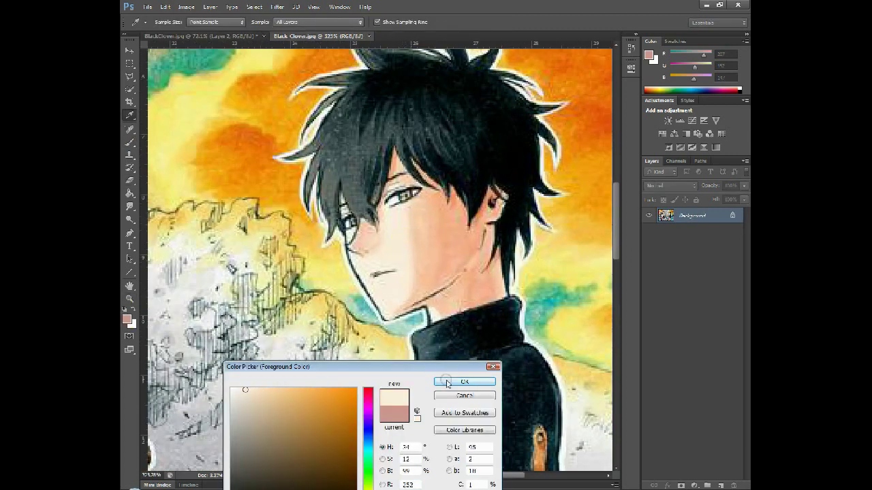
left_click(447, 383)
left_click(241, 36)
left_click_drag(520, 160, 585, 161)
key("b")
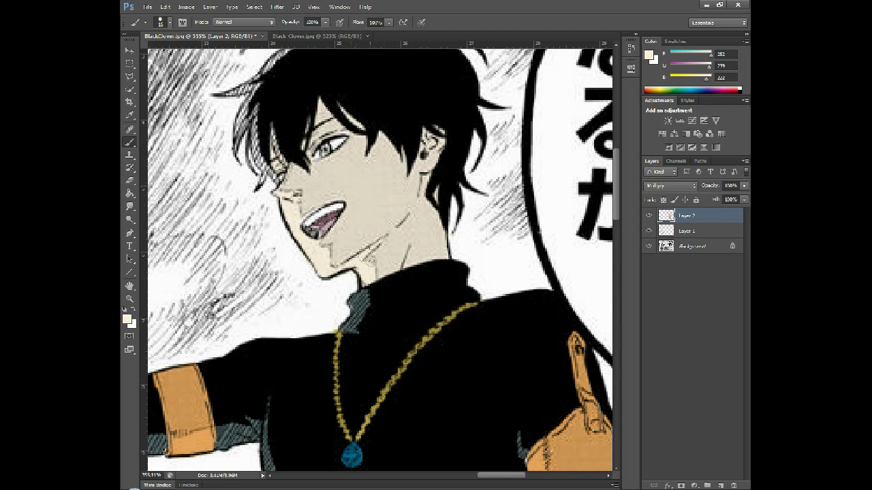
- Sample the peach skin tone from the black-haired boy's face in the reference image
key("z")
key("ctrl+0")
left_click(336, 36)
left_click(127, 319)
left_click(411, 245)
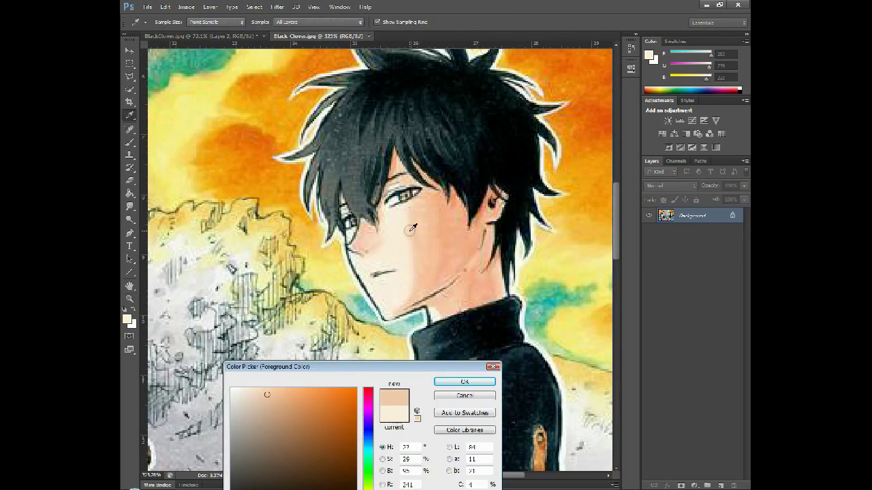
left_click(405, 237)
left_click(447, 383)
left_click(234, 37)
- Paint the black-haired boy's face and neck peach except the lit front edge, using a smaller brush around the mouth
left_click(129, 143)
left_click(129, 299)
left_click(511, 151)
left_click(130, 142)
left_click_drag(413, 180, 436, 215)
mouse_move(356, 223)
left_mouse_down()
mouse_move(412, 199)
mouse_move(401, 175)
mouse_move(485, 256)
mouse_move(485, 246)
mouse_move(446, 308)
left_mouse_up()
mouse_move(464, 251)
left_mouse_down()
mouse_move(412, 226)
mouse_move(388, 279)
left_mouse_up()
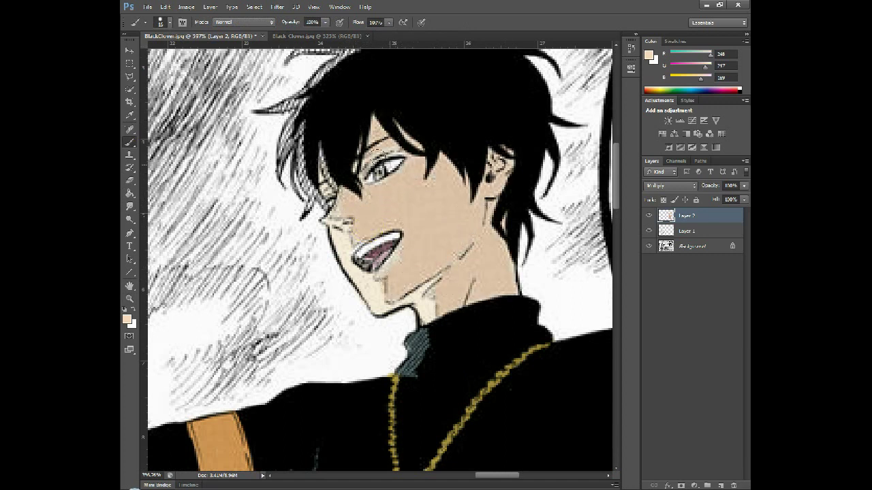
left_click(170, 22)
left_click_drag(139, 55, 140, 55)
left_click(412, 3)
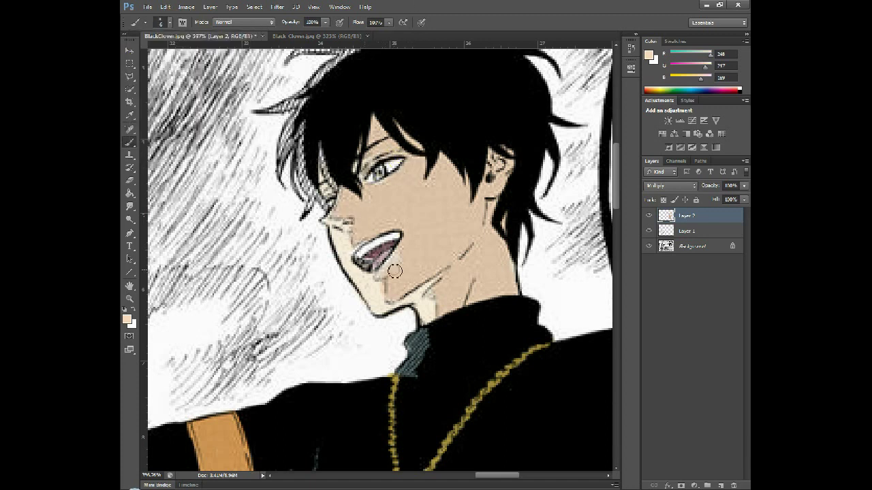
scroll(328, 235, "up", 2)
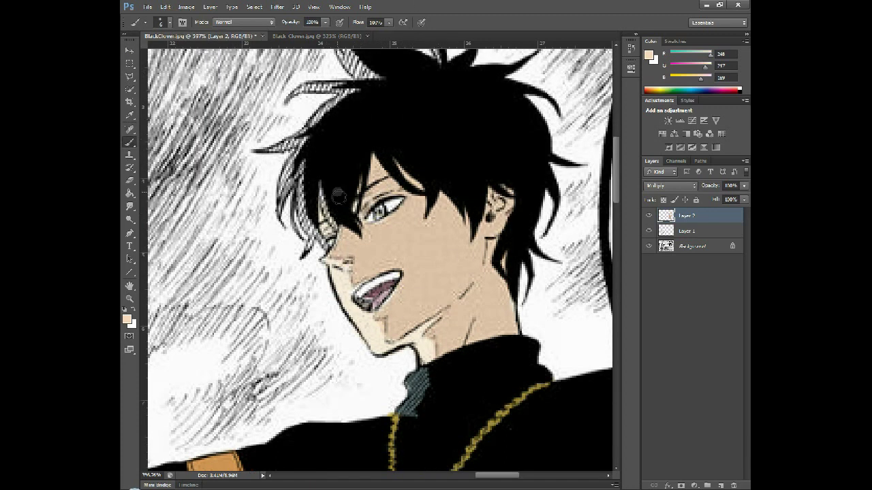
- Sample the pale cream along the black-haired boy's face with the Background layer temporarily hidden
left_click(130, 322)
left_click(465, 395)
left_click(649, 246)
left_click(128, 320)
left_click(335, 274)
left_click(465, 381)
left_click(648, 246)
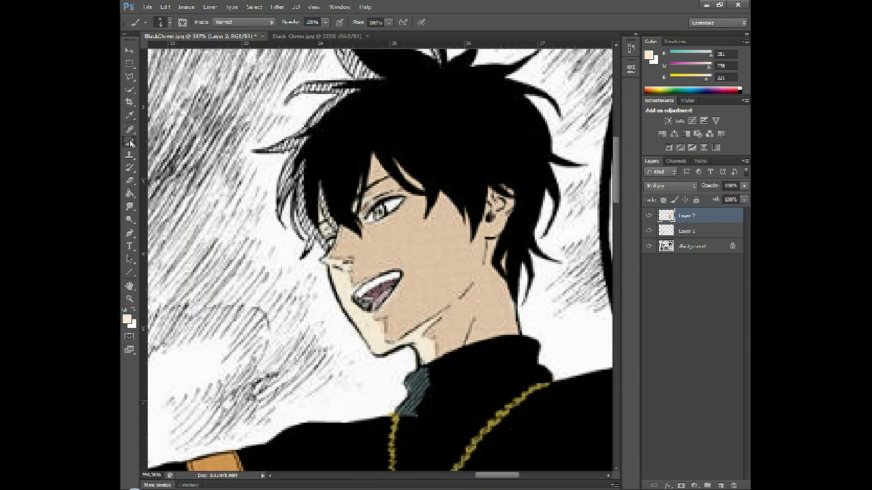
key("z")
left_click_drag(431, 337, 295, 325)
left_click_drag(500, 155, 634, 157)
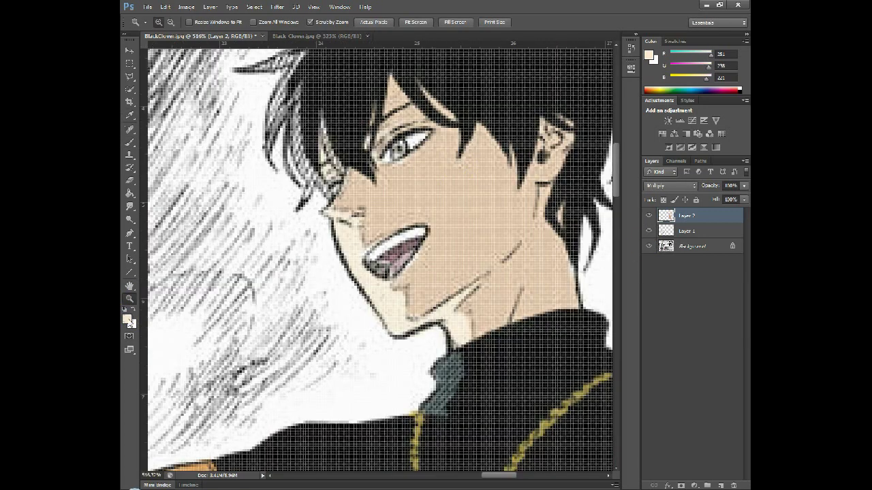
key("b")
key("z")
right_click(219, 293)
left_click(263, 298)
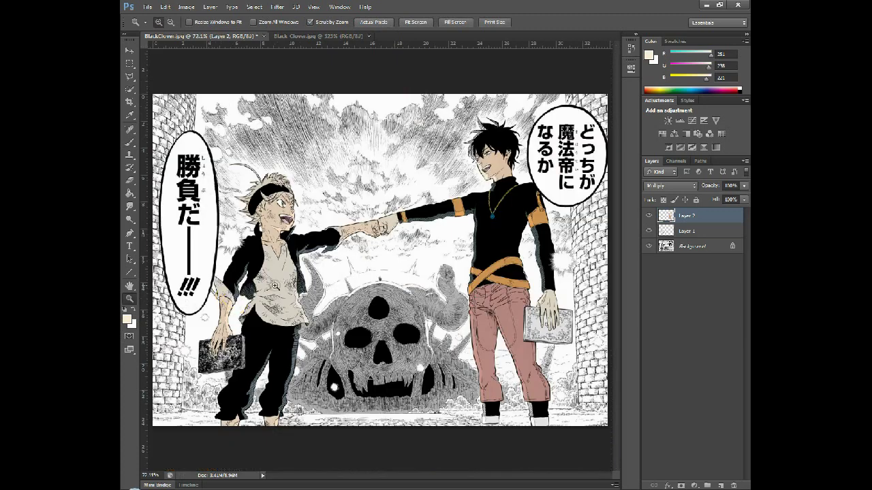
- Paint the black-haired boy's outstretched fist with the peach skin tone
left_click_drag(480, 211, 504, 211)
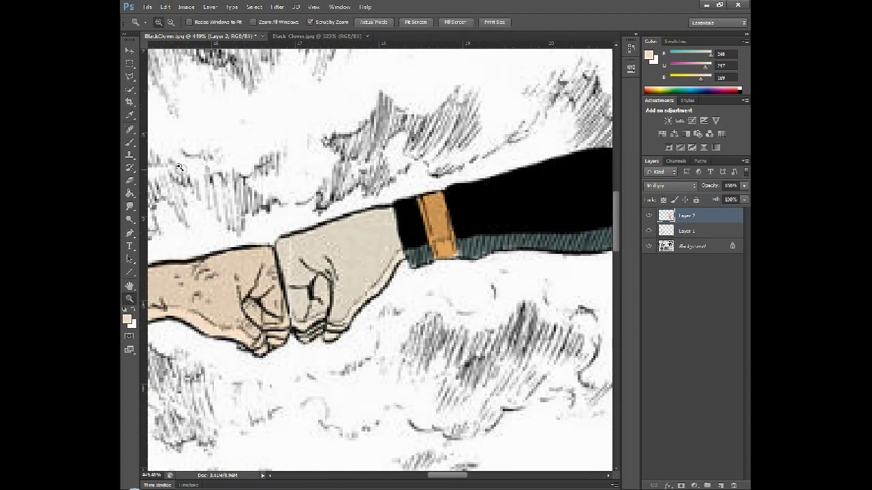
key("b")
mouse_move(285, 250)
left_mouse_down()
mouse_move(303, 277)
mouse_move(301, 298)
left_mouse_up()
mouse_move(293, 242)
left_mouse_down()
mouse_move(379, 275)
mouse_move(389, 242)
mouse_move(331, 264)
mouse_move(358, 246)
left_mouse_up()
scroll(341, 381, "down", 1)
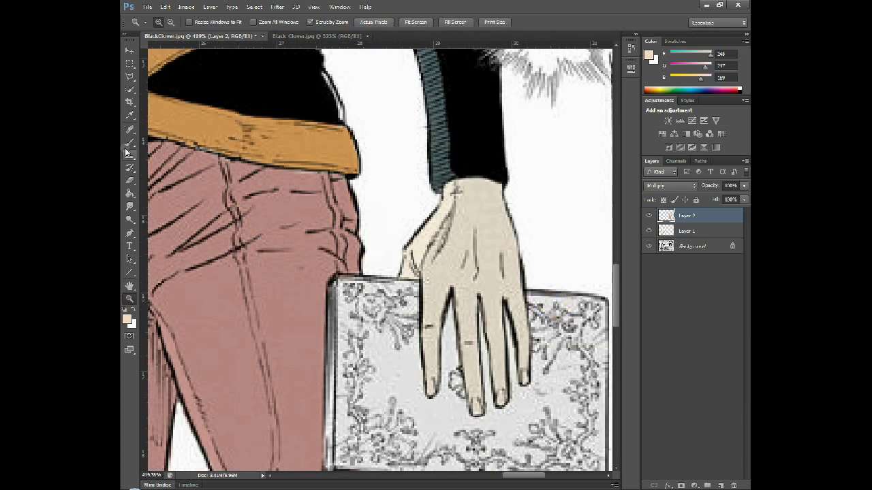
- Paint the back and fingers of the black-haired boy's lowered hand peach, leaving the thumb edge pale
mouse_move(456, 184)
left_mouse_down()
mouse_move(493, 194)
mouse_move(521, 349)
mouse_move(496, 320)
mouse_move(523, 372)
left_mouse_up()
mouse_move(476, 281)
left_mouse_down()
mouse_move(436, 258)
mouse_move(432, 385)
mouse_move(442, 268)
mouse_move(479, 206)
mouse_move(464, 284)
mouse_move(473, 279)
mouse_move(475, 394)
left_mouse_up()
double_click(128, 286)
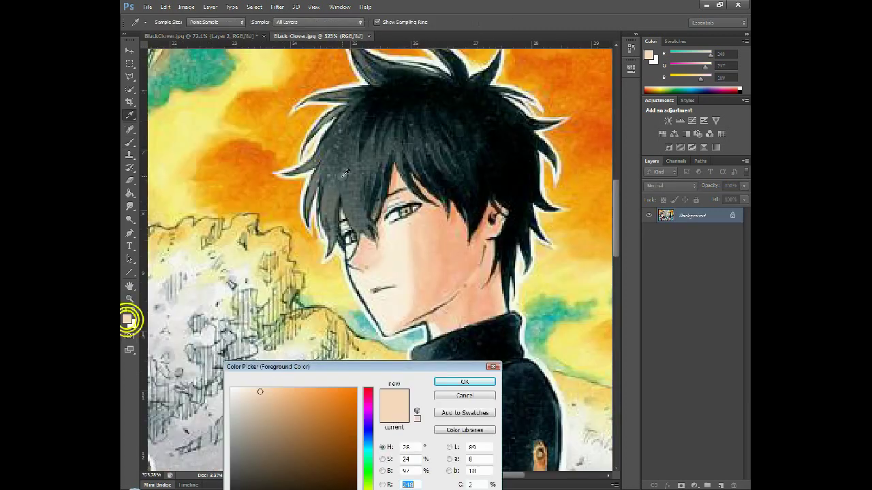
- Sample the dark grey-teal of the black-haired boy's hair from the reference image
left_click(349, 158)
left_click(331, 160)
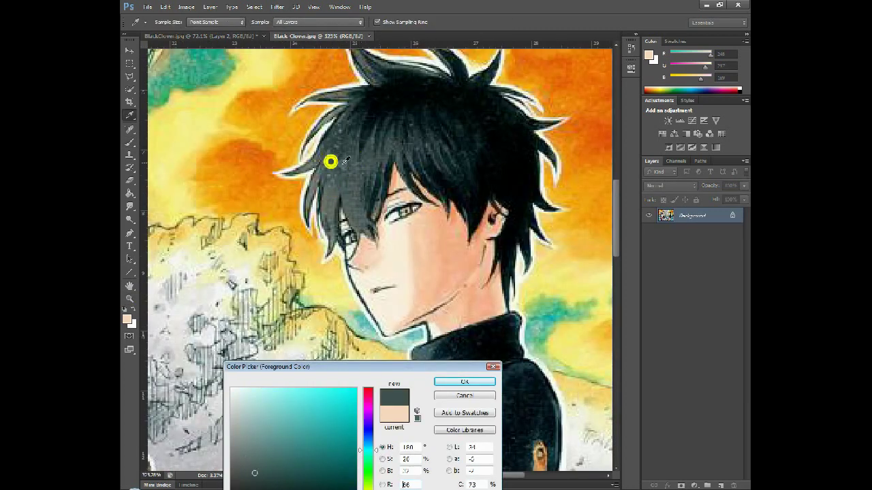
key("Return")
left_click(128, 319)
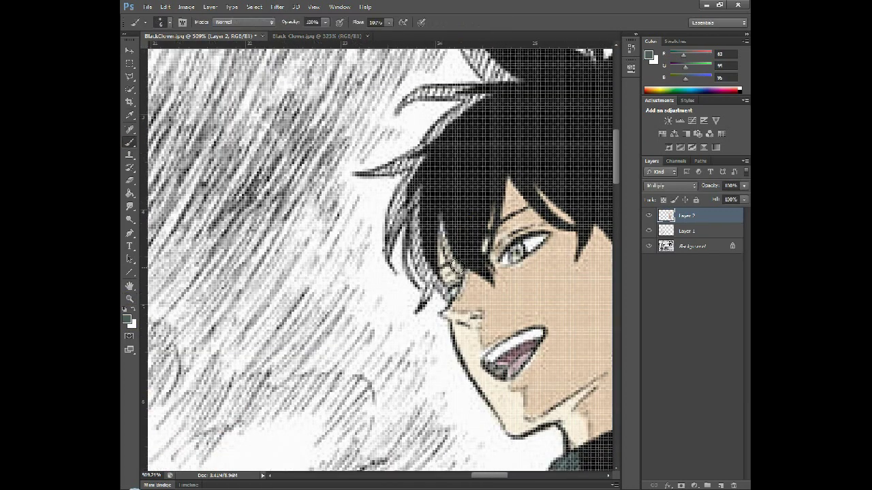
- Paint the hatched hair strands along the front and crown of the black-haired boy's head grey-teal
mouse_move(453, 272)
left_mouse_down()
mouse_move(391, 160)
mouse_move(465, 149)
left_mouse_up()
scroll(466, 150, "up", 3)
mouse_move(455, 86)
left_mouse_down()
mouse_move(488, 155)
mouse_move(516, 168)
left_mouse_up()
scroll(477, 163, "right", 8)
mouse_move(253, 90)
left_mouse_down()
mouse_move(315, 137)
mouse_move(230, 155)
left_mouse_up()
scroll(316, 137, "left", 3)
scroll(243, 292, "down", 1)
left_click_drag(243, 292, 266, 331)
left_click_drag(211, 274, 217, 286)
scroll(228, 356, "up", 1)
- Erase the grey-teal spill around the tips of the black-haired boy's hair strands
left_click(129, 180)
scroll(275, 137, "up", 1)
left_click_drag(306, 118, 295, 104)
left_click_drag(355, 109, 363, 112)
scroll(410, 63, "down", 1)
mouse_move(226, 192)
left_mouse_down()
mouse_move(247, 178)
mouse_move(194, 189)
mouse_move(203, 205)
left_mouse_up()
scroll(245, 164, "down", 1)
left_click_drag(205, 259, 206, 268)
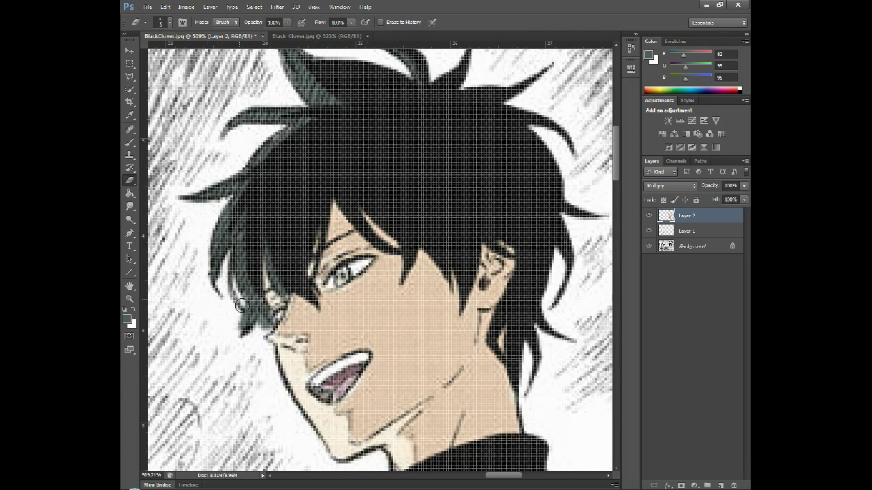
scroll(243, 303, "up", 1)
- Paint the ornamented cover of the black-haired boy's book tan around the hand
left_click(129, 299)
left_click(416, 23)
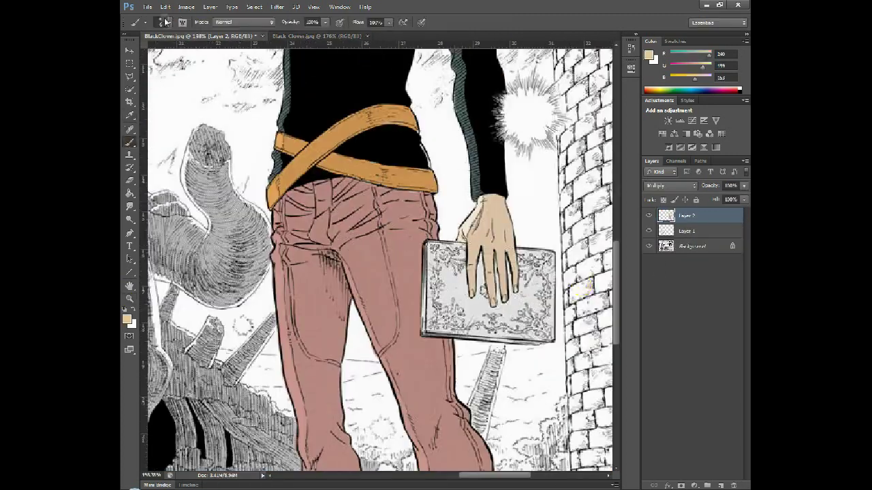
left_click_drag(431, 235, 432, 325)
left_click(434, 247)
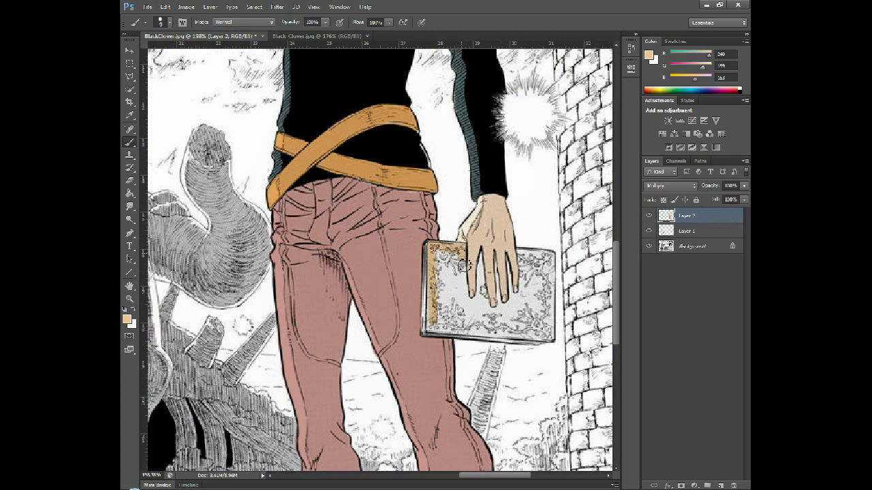
left_click(129, 299)
left_click_drag(383, 210, 570, 353)
left_click(129, 142)
mouse_move(317, 199)
left_mouse_down()
mouse_move(310, 229)
mouse_move(277, 337)
mouse_move(266, 332)
mouse_move(382, 388)
mouse_move(550, 395)
mouse_move(559, 346)
mouse_move(558, 196)
left_mouse_up()
mouse_move(486, 191)
left_mouse_down()
mouse_move(487, 240)
mouse_move(502, 248)
mouse_move(491, 225)
mouse_move(491, 281)
mouse_move(516, 259)
mouse_move(513, 378)
mouse_move(527, 342)
mouse_move(488, 303)
mouse_move(467, 373)
mouse_move(284, 363)
mouse_move(313, 352)
mouse_move(337, 172)
mouse_move(340, 276)
mouse_move(326, 316)
mouse_move(437, 328)
mouse_move(473, 302)
mouse_move(483, 342)
mouse_move(358, 334)
left_mouse_up()
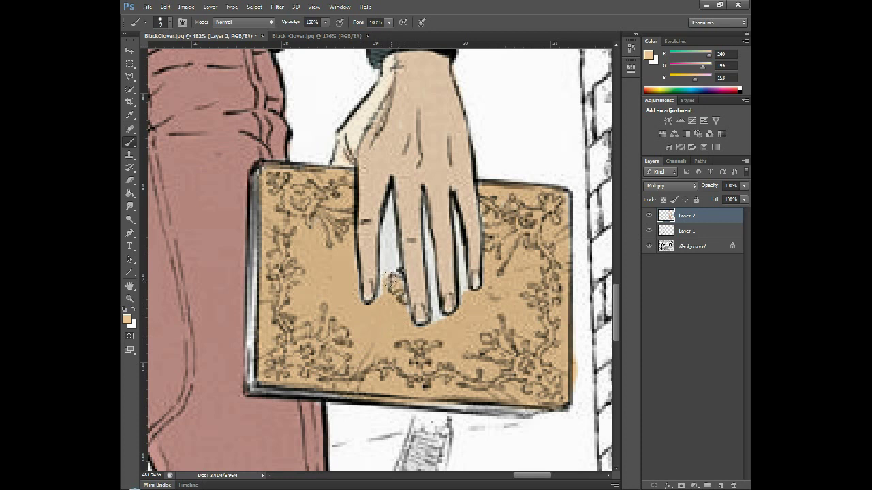
- Reduce the brush size to 2 and fill the book cover gaps between the fingers with tan
left_click(168, 23)
left_click(136, 55)
left_click(390, 235)
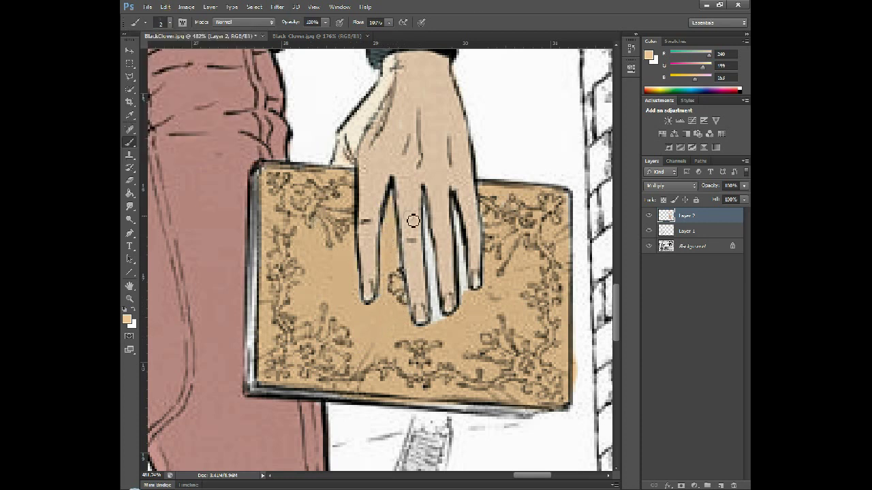
- Paint the book's page edges pale cream and erase the spill around the book
scroll(462, 229, "down", 1)
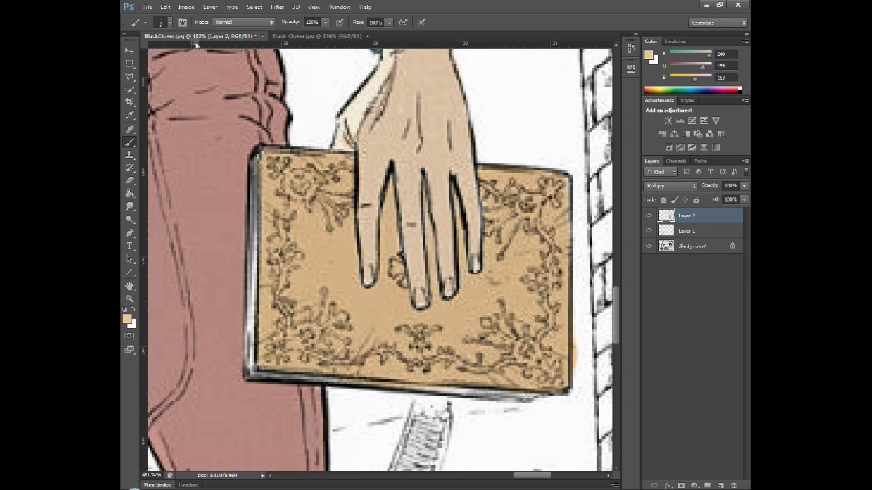
left_click(254, 158)
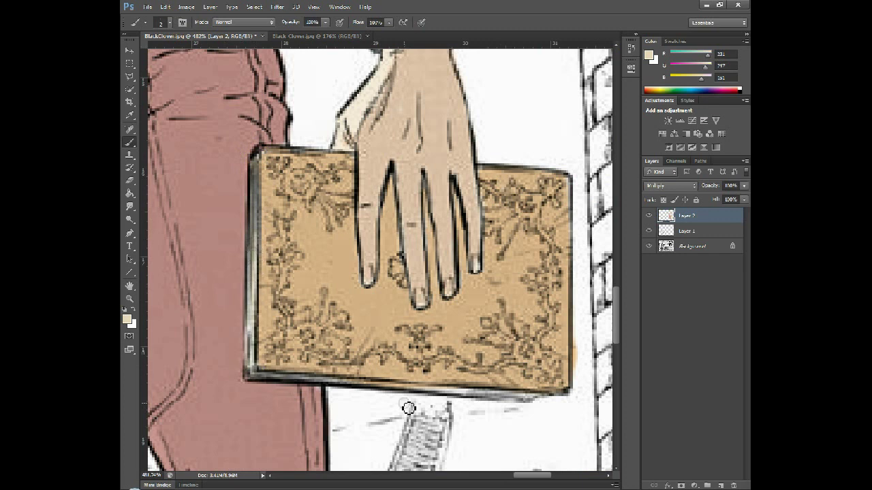
key("e")
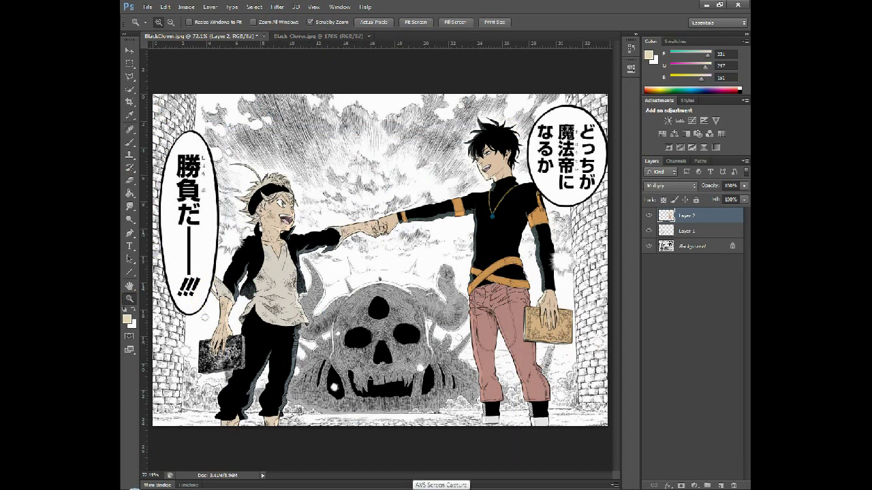
- Save the coloured panel with its layers as the Photoshop file Black Clover.psd in the Colouring folder
left_click(147, 7)
left_click(195, 129)
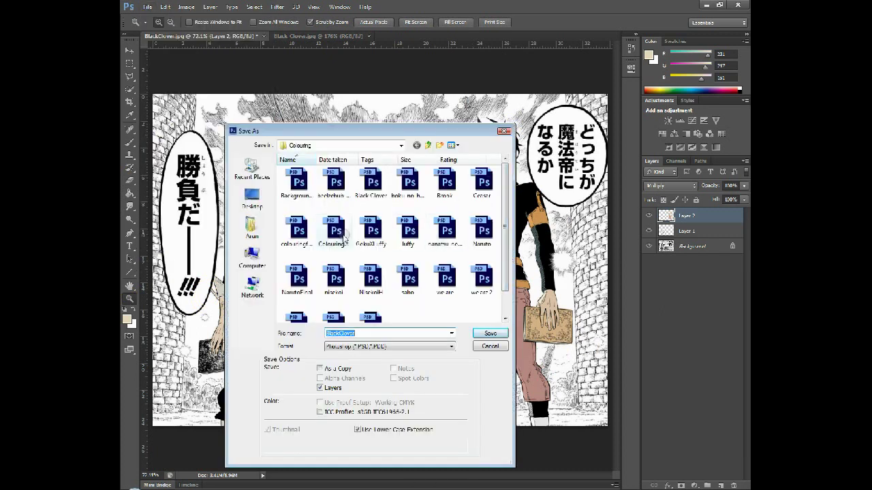
left_click(488, 332)
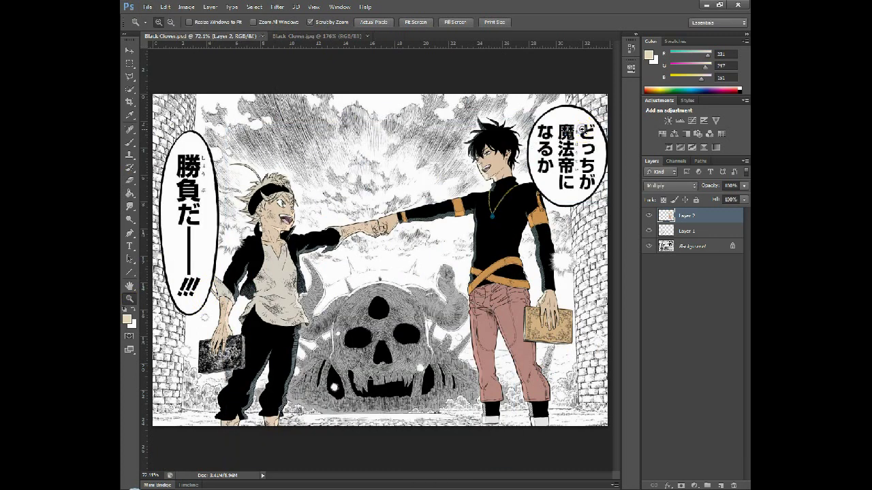
- Sample the orange skin tone from the ash-blond boy's face in the reference image and make Layer 1 active
left_click(331, 38)
left_click(229, 39)
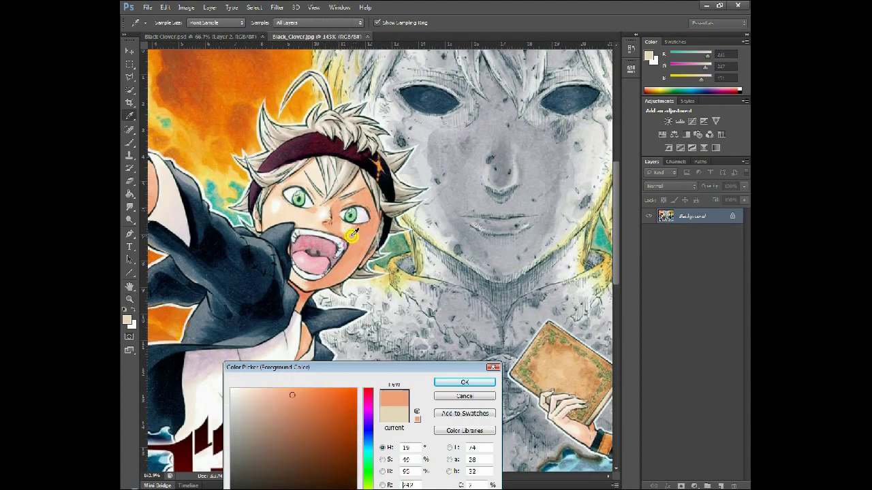
left_click(686, 232)
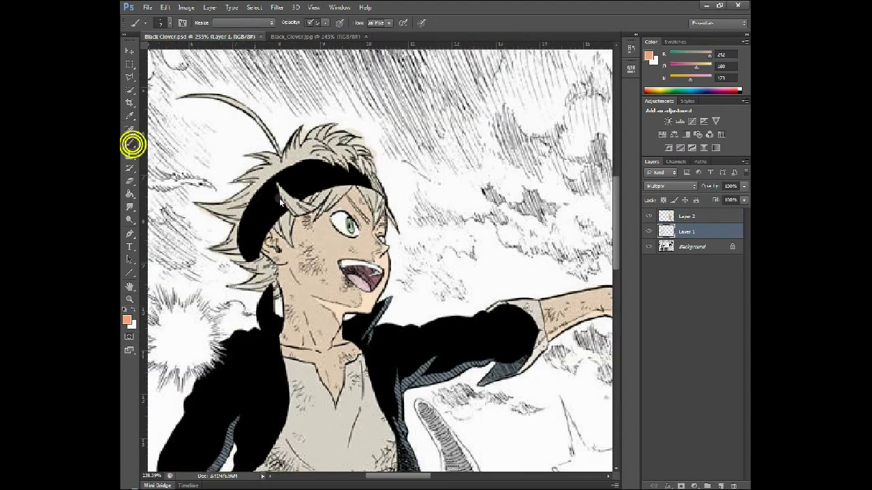
left_click(130, 142)
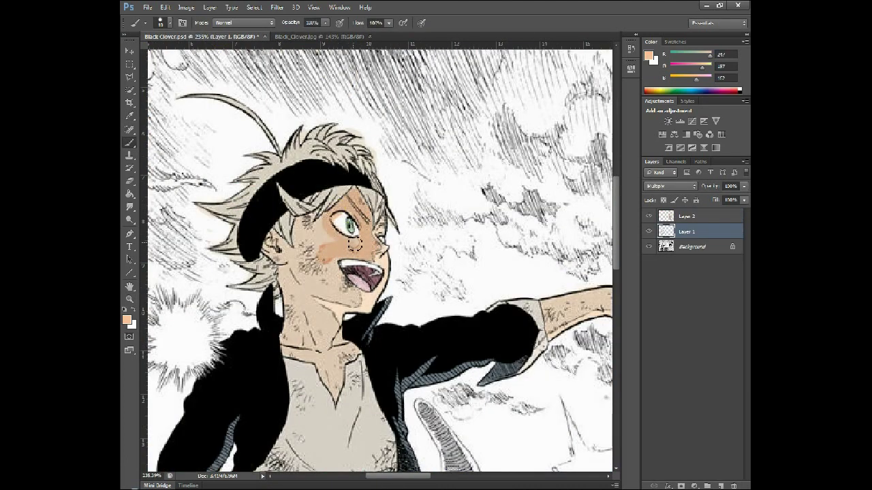
- Paint the ash-blond boy's face, neck and open collar area with the light orange skin shade
left_click_drag(331, 292, 278, 242)
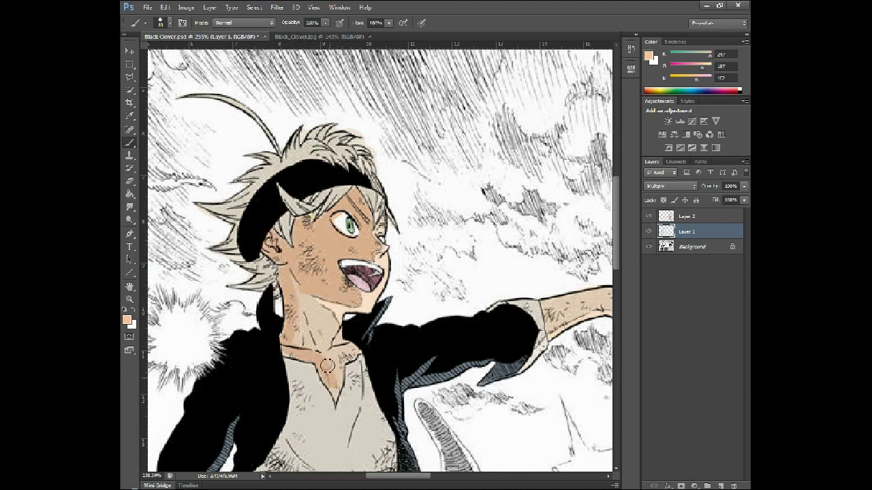
left_click_drag(327, 366, 295, 310)
left_click_drag(336, 339, 305, 307)
scroll(305, 307, "down", 2)
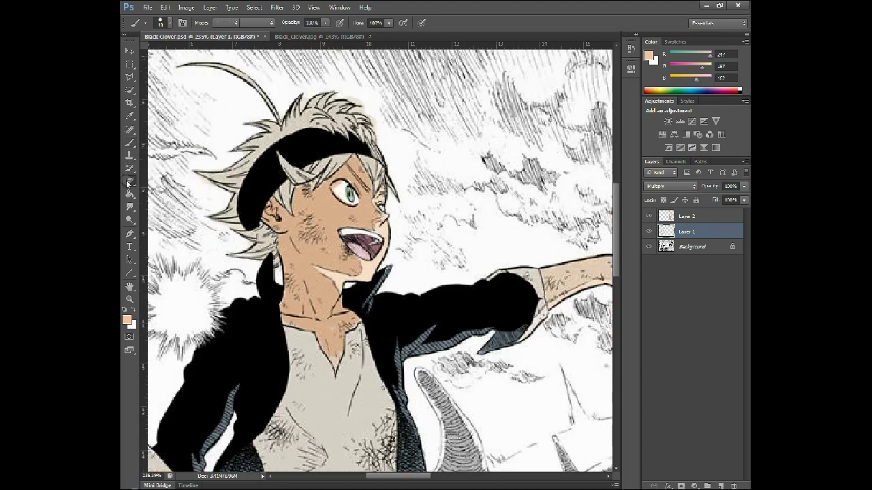
key("e")
- Paint the ash-blond boy's outstretched forearm with the light orange skin shade
left_click_drag(416, 479, 438, 479)
key("b")
left_click_drag(395, 280, 495, 246)
scroll(414, 257, "down", 4)
- Paint the ash-blond boy's lowered forearm and hand light orange, leaving the inner edge pale
left_click_drag(435, 476, 401, 477)
scroll(269, 120, "down", 14)
mouse_move(259, 189)
left_mouse_down()
mouse_move(240, 190)
mouse_move(242, 226)
left_mouse_up()
scroll(242, 226, "down", 3)
left_click_drag(240, 152, 252, 266)
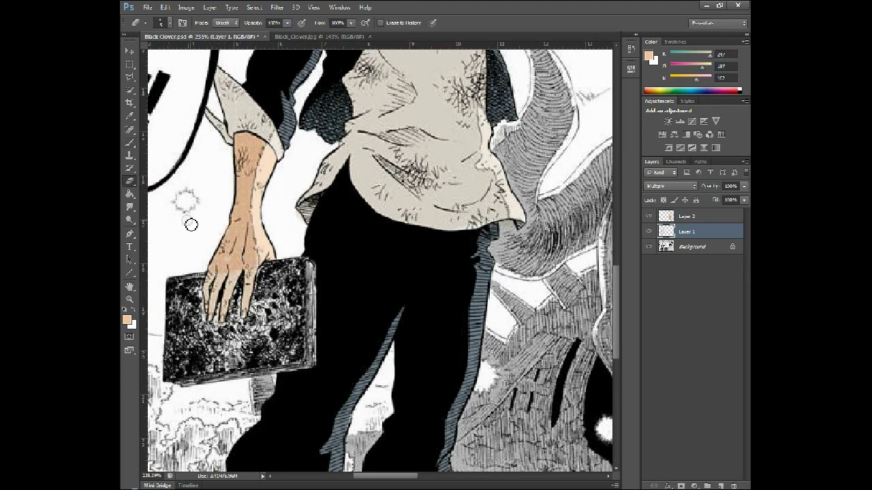
- Paint the ash-blond boy's bare shins below the rolled trouser legs with the light orange skin shade
scroll(191, 224, "down", 2)
left_click(167, 23)
key("Return")
scroll(216, 172, "down", 2)
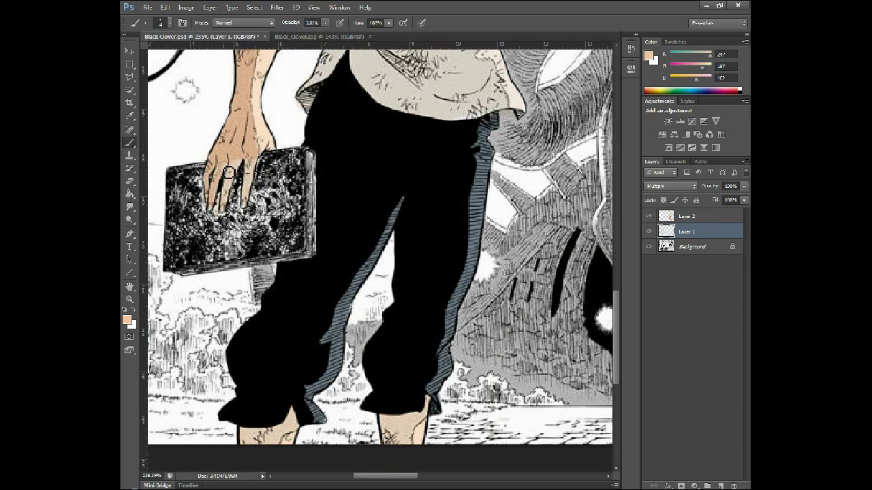
scroll(251, 192, "down", 3)
left_click(168, 22)
key("Return")
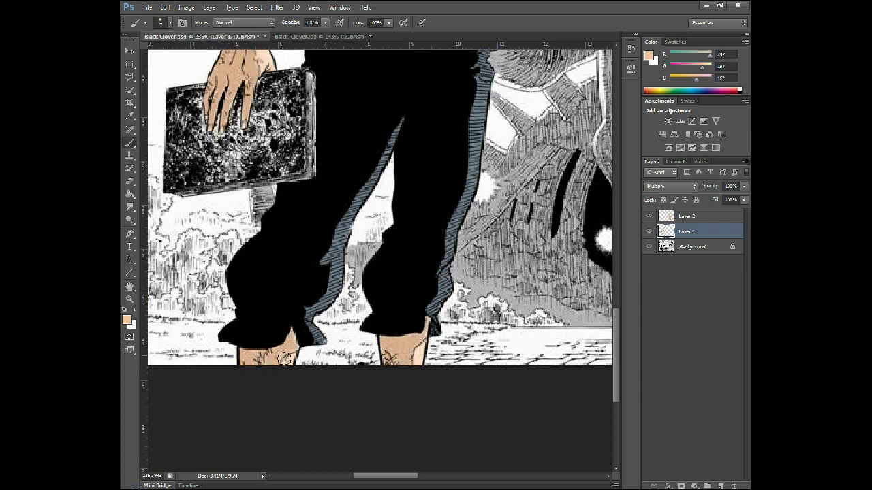
right_click(313, 293, "ctrl")
left_click(341, 298)
left_click_drag(276, 219, 368, 219)
left_click(168, 24)
left_click(136, 56)
key("Return")
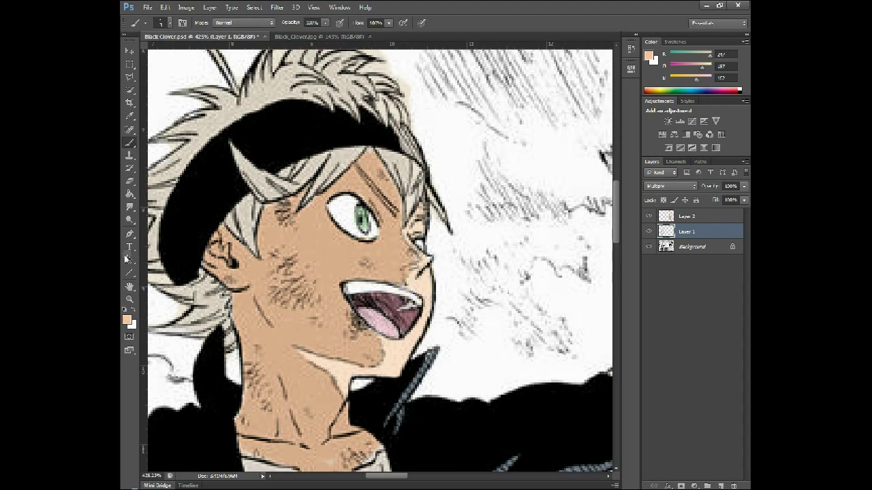
- Sample a pale mauve from the reference image and shade the rolled cuff on the ash-blond boy's lowered arm
key("z")
key("ctrl+0")
left_click(317, 36)
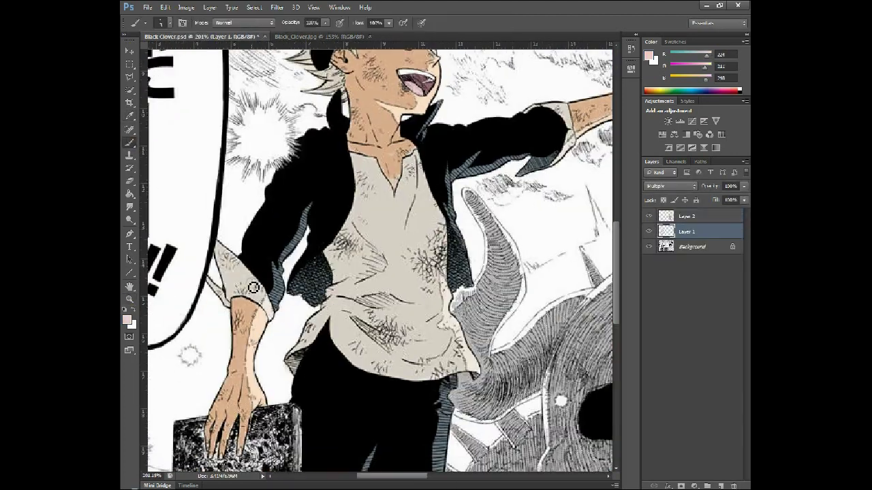
left_click(245, 279, "alt")
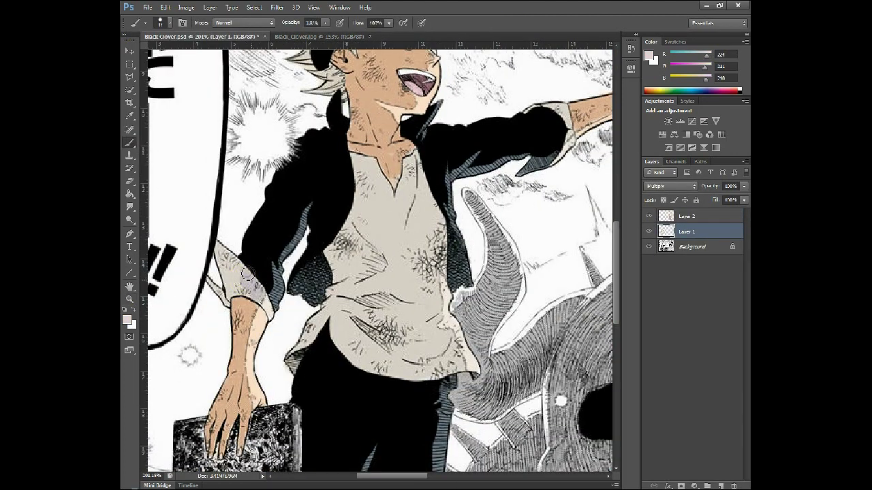
left_click_drag(246, 273, 235, 267)
- Shade the rolled cuff on the outstretched arm pale mauve with a smaller brush
left_click(162, 23)
left_click_drag(141, 53, 137, 53)
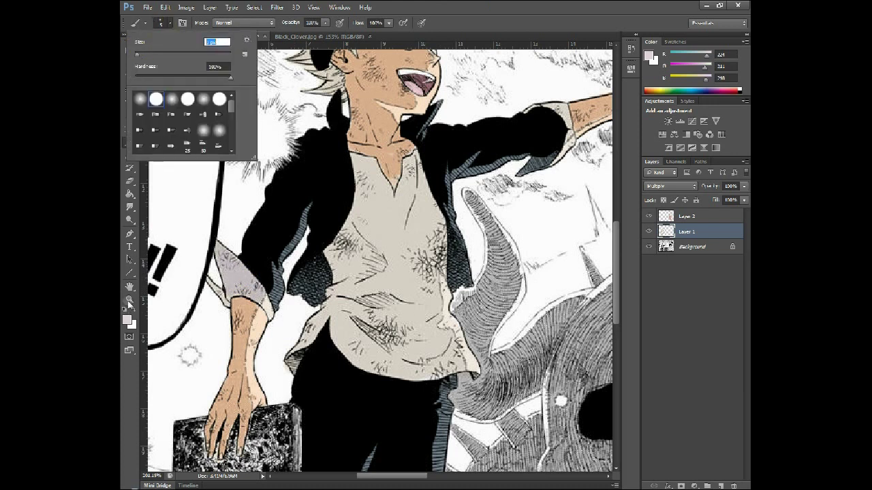
scroll(259, 295, "up", 4)
left_click_drag(534, 294, 477, 294)
left_click_drag(592, 235, 606, 235)
- Sample a deeper mauve from the shirt shadow in the reference image and paint a test dab on the shirt's chest
mouse_move(361, 166)
left_mouse_down()
mouse_move(422, 229)
mouse_move(407, 292)
left_mouse_up()
key("ctrl+0")
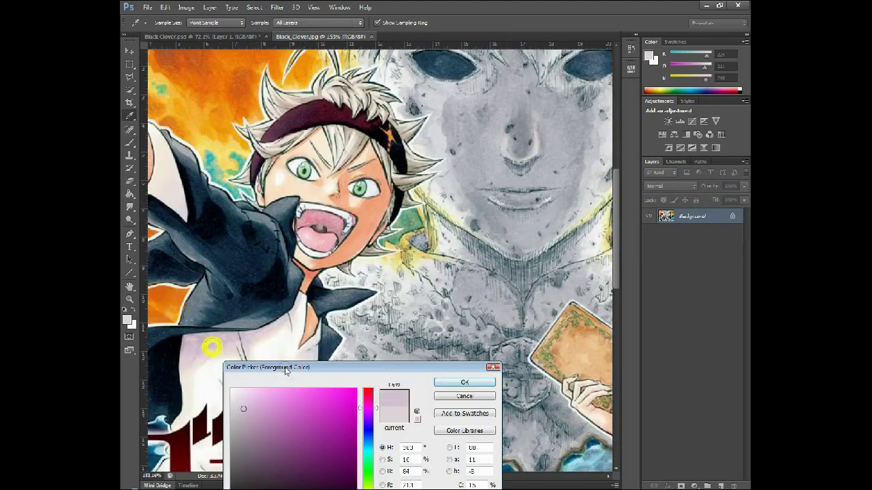
key("Escape")
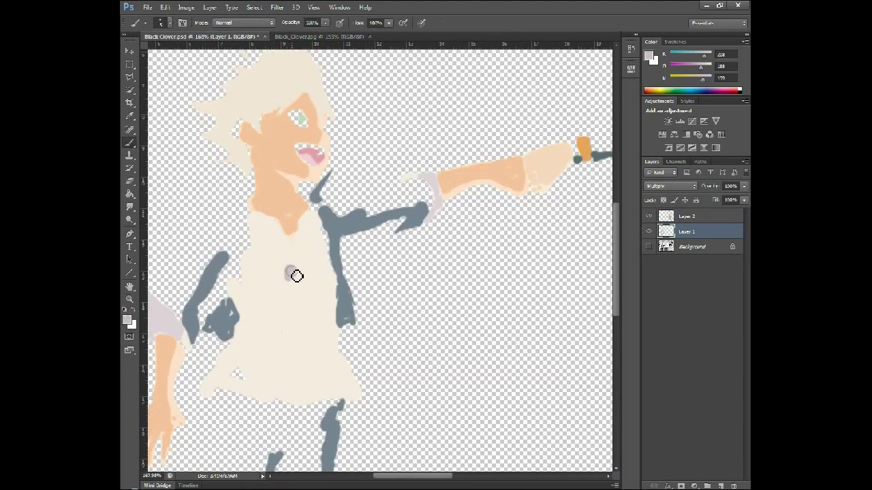
left_click_drag(297, 276, 289, 275)
- Sample the light orange skin colour from the boy's neck with the Background layer hidden
left_click(127, 320)
left_click(279, 197)
key("Return")
left_click(649, 247)
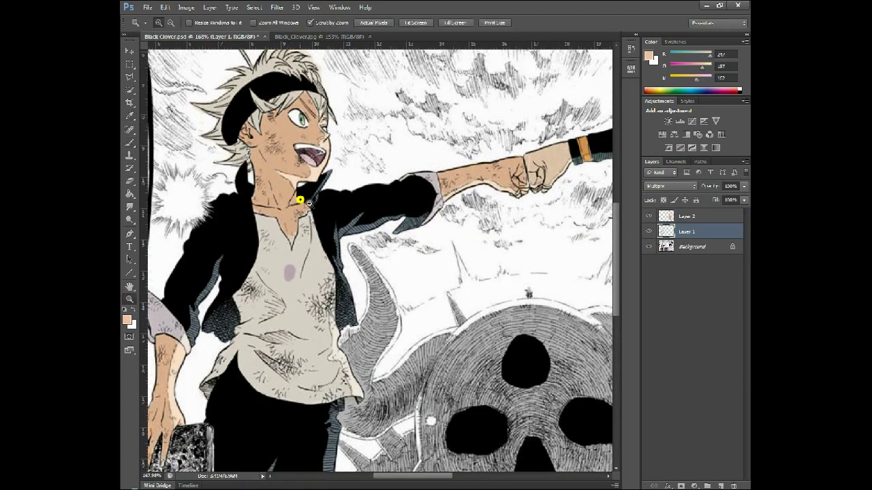
left_click_drag(298, 200, 320, 226)
left_click(127, 320)
left_click(463, 442)
left_click(648, 248)
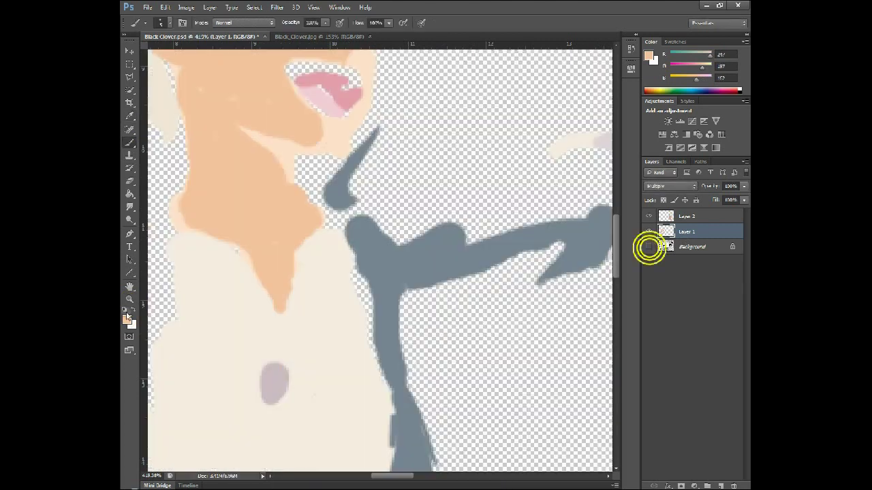
- Sample the mauve of the test dab, show the Background layer again and enlarge the brush
left_click(127, 320)
left_click(275, 383)
left_click(649, 248)
left_click(169, 23)
left_click_drag(137, 53, 140, 54)
left_click(412, 30)
- Paint the collar and chest of the ash-blond boy's shirt with the mauve shade
mouse_move(194, 167)
left_mouse_down()
mouse_move(235, 189)
mouse_move(269, 262)
left_mouse_up()
left_click_drag(232, 183, 255, 293)
mouse_move(225, 286)
left_mouse_down()
mouse_move(323, 216)
mouse_move(257, 343)
mouse_move(344, 220)
mouse_move(371, 208)
left_mouse_up()
scroll(382, 204, "up", 1)
mouse_move(419, 119)
left_mouse_down()
mouse_move(407, 142)
mouse_move(417, 184)
mouse_move(413, 120)
left_mouse_up()
mouse_move(394, 228)
left_mouse_down()
mouse_move(444, 235)
mouse_move(457, 310)
mouse_move(374, 169)
mouse_move(417, 175)
left_mouse_up()
- Paint the lower part and hem of the shirt mauve, leaving a pale strip along the edge facing the skull
scroll(443, 236, "down", 3)
scroll(417, 176, "down", 2)
mouse_move(272, 245)
left_mouse_down()
mouse_move(327, 286)
mouse_move(470, 286)
mouse_move(443, 334)
mouse_move(287, 273)
left_mouse_up()
scroll(287, 273, "down", 2)
mouse_move(443, 303)
left_mouse_down()
mouse_move(483, 318)
mouse_move(508, 382)
left_mouse_up()
scroll(507, 381, "down", 2)
mouse_move(272, 307)
left_mouse_down()
mouse_move(379, 367)
mouse_move(508, 340)
mouse_move(450, 300)
mouse_move(314, 293)
mouse_move(382, 232)
mouse_move(235, 235)
mouse_move(198, 296)
left_mouse_up()
scroll(198, 296, "down", 6)
scroll(197, 296, "left", 10)
mouse_move(289, 236)
left_mouse_down()
mouse_move(248, 293)
mouse_move(287, 217)
left_mouse_up()
scroll(273, 259, "up", 1)
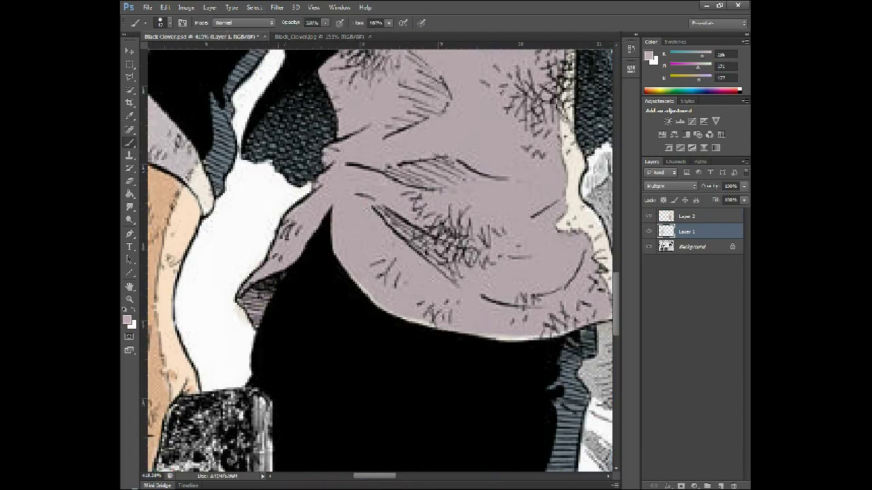
- Sample the headband ornament's orange from the reference image and paint the ornament at the front end of the headband
key("z")
key("ctrl+0")
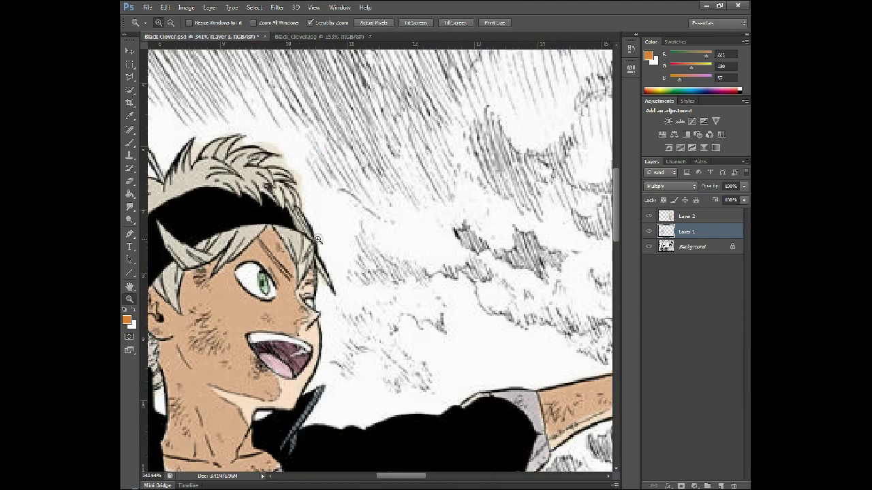
left_click(130, 143)
left_click(170, 22)
left_click(129, 299)
left_click_drag(305, 209, 340, 212)
left_click(130, 142)
left_click_drag(308, 246, 293, 217)
left_click(306, 36)
left_click(267, 37)
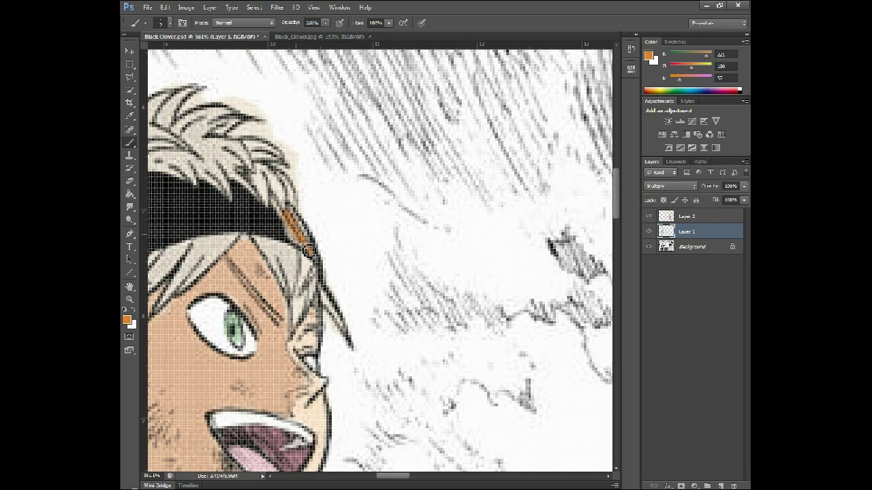
- Sample the dark red of the headband from the reference image and paint it around the orange ornament
left_click(128, 298)
left_click(320, 36)
left_click(127, 320)
left_click(235, 121)
left_click(455, 442)
left_click(204, 36)
left_click(130, 142)
mouse_move(288, 214)
left_mouse_down()
mouse_move(284, 227)
mouse_move(310, 249)
left_mouse_up()
- Shade the front hair strands overlapping the headband and beside the ear with a greyish-tan hair shadow colour
left_click(130, 298)
left_click(415, 23)
left_click_drag(255, 162, 320, 161)
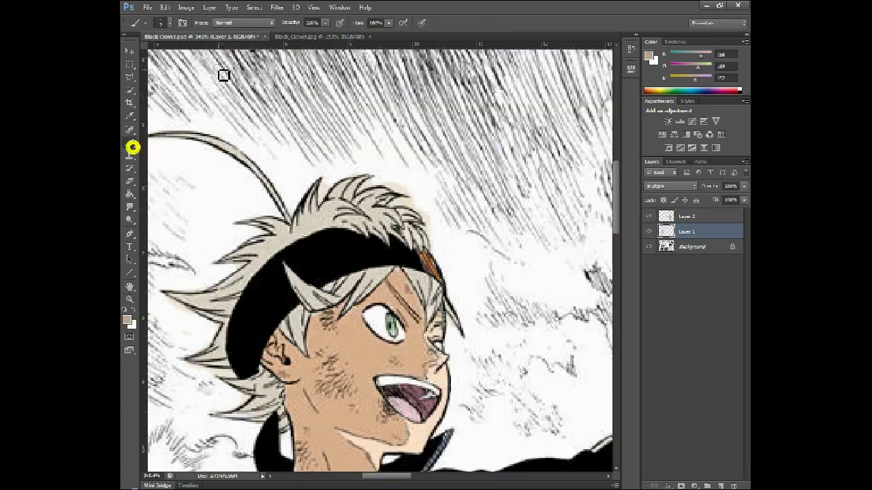
left_click(129, 300)
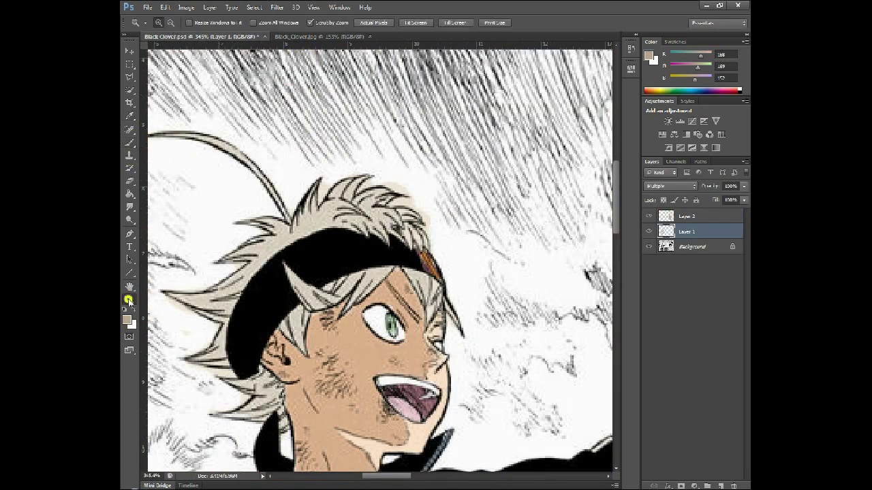
left_click_drag(371, 314, 385, 314)
left_click(130, 142)
left_click_drag(258, 254, 282, 284)
key("ctrl+z")
left_click(170, 23)
mouse_move(258, 256)
left_mouse_down()
mouse_move(293, 292)
mouse_move(267, 321)
left_mouse_up()
left_click_drag(320, 284, 333, 275)
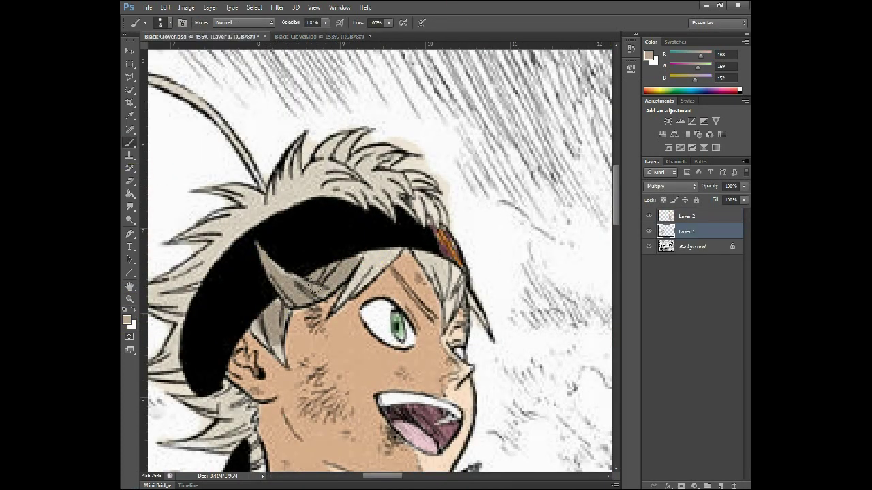
- Step back the last fringe strokes in the history and shade the fringe and the hair above the headband
key("ctrl+z")
key("ctrl+z")
left_click(631, 49)
left_click(606, 82)
left_click(584, 75)
left_click_drag(311, 270, 333, 275)
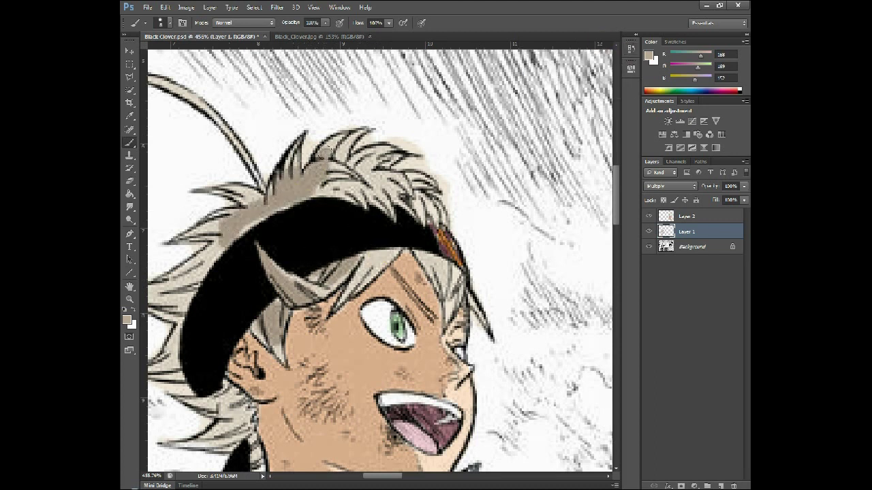
- Shade the fringe strands across the forehead greyish tan with a 4 px brush
left_click(160, 23)
left_click_drag(136, 57, 134, 57)
left_click(320, 290)
left_click_drag(329, 290, 284, 284)
mouse_move(365, 267)
left_mouse_down()
mouse_move(378, 261)
mouse_move(351, 287)
mouse_move(411, 249)
mouse_move(450, 288)
left_mouse_up()
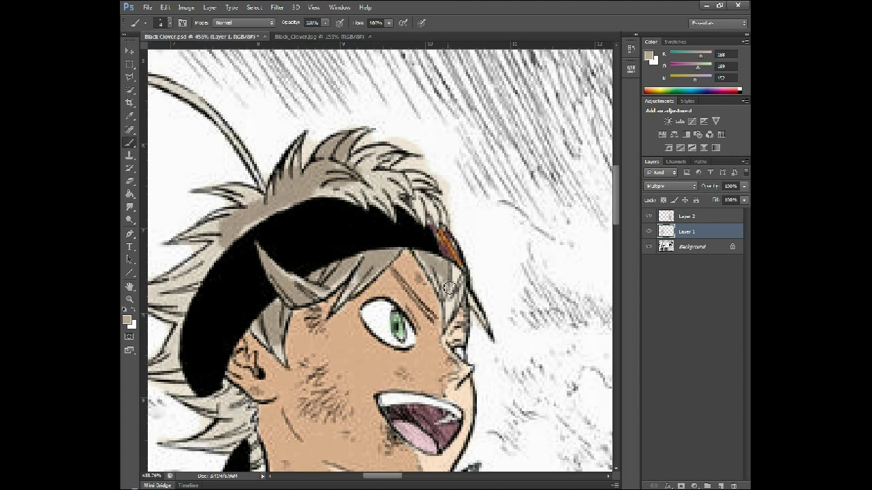
- Shade the hair spikes on top of the head greyish tan, keeping light tips near the ornament
scroll(449, 288, "up", 1)
scroll(305, 277, "up", 1)
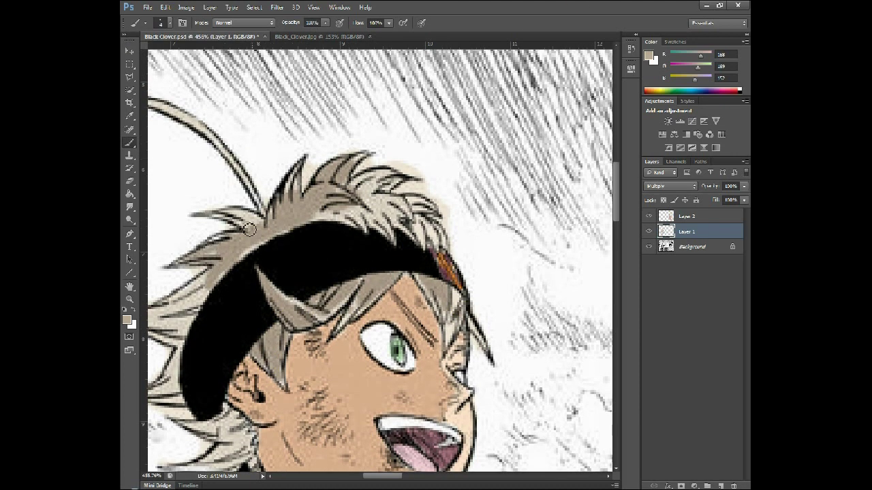
scroll(250, 223, "down", 3)
mouse_move(286, 136)
left_mouse_down()
mouse_move(333, 145)
mouse_move(336, 161)
mouse_move(359, 165)
mouse_move(382, 163)
mouse_move(372, 123)
left_mouse_up()
left_click_drag(418, 155, 439, 168)
scroll(286, 238, "left", 4)
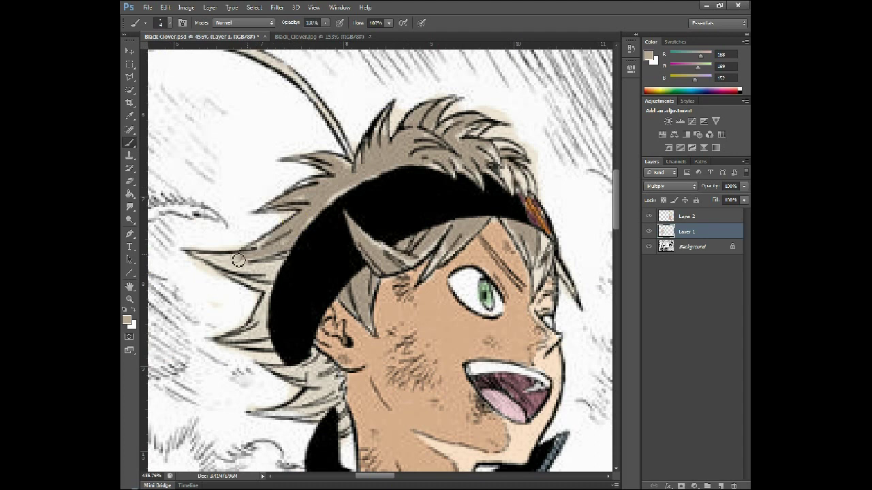
- Shade the hair spikes at the back of the head and the nape greyish tan
scroll(261, 231, "down", 3)
left_click_drag(260, 231, 247, 227)
scroll(259, 218, "down", 2)
mouse_move(259, 189)
left_mouse_down()
mouse_move(262, 242)
mouse_move(310, 262)
mouse_move(320, 222)
mouse_move(303, 237)
mouse_move(318, 237)
mouse_move(299, 259)
mouse_move(325, 220)
mouse_move(347, 292)
left_mouse_up()
scroll(264, 235, "down", 2)
- Erase the colour spilling outside the hair outline around the top and front of the head
key("z")
key("ctrl+0")
left_click_drag(289, 171, 229, 109)
key("e")
left_click_drag(237, 216, 232, 231)
mouse_move(322, 207)
left_mouse_down()
mouse_move(344, 243)
mouse_move(398, 286)
left_mouse_up()
scroll(398, 287, "down", 5)
scroll(295, 179, "left", 7)
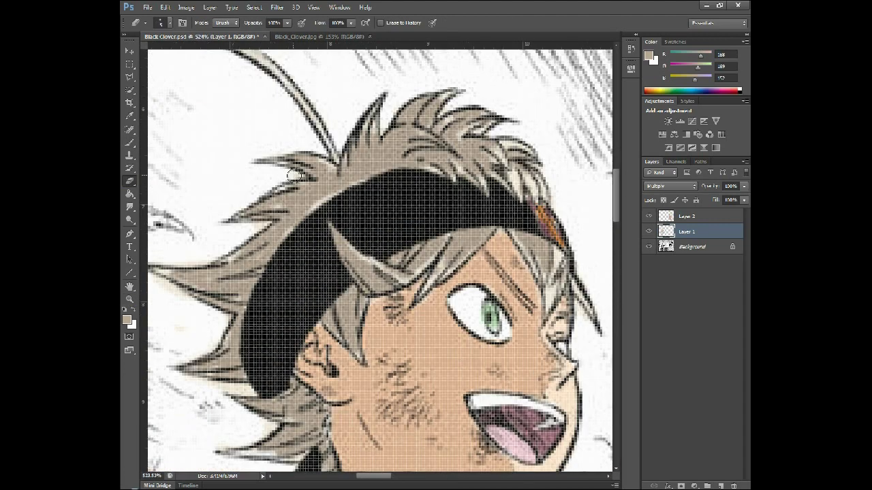
- Erase the colour spilling outside the spikes at the back of the hair
scroll(295, 179, "down", 1)
left_click_drag(182, 294, 164, 311)
scroll(297, 227, "left", 3)
scroll(289, 286, "down", 1)
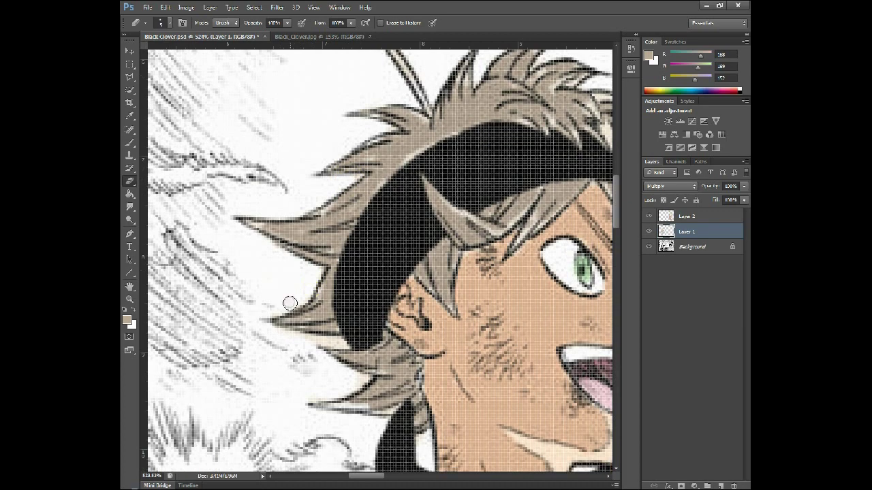
scroll(349, 343, "down", 1)
left_click_drag(352, 476, 377, 475)
scroll(364, 177, "up", 5)
- Set the eraser to 2 px and clean the spill between the finer spikes and around the long hair strand
left_click(170, 23)
left_click(252, 201)
left_click_drag(321, 256, 278, 227)
scroll(278, 227, "up", 1)
left_click_drag(392, 476, 371, 476)
scroll(447, 212, "down", 4)
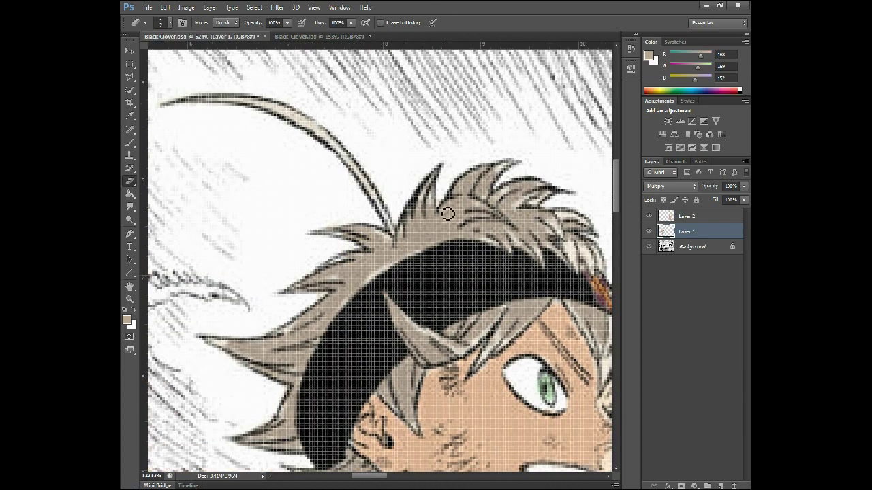
- Sample an olive green from the reference image, make Layer 2 active and set a 2 px brush for the tan book
left_click(128, 299)
key("ctrl+0")
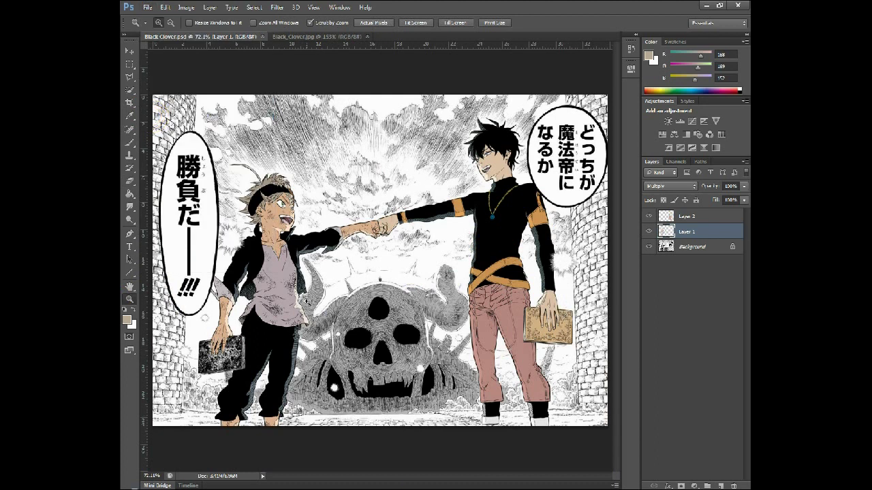
left_click(306, 37)
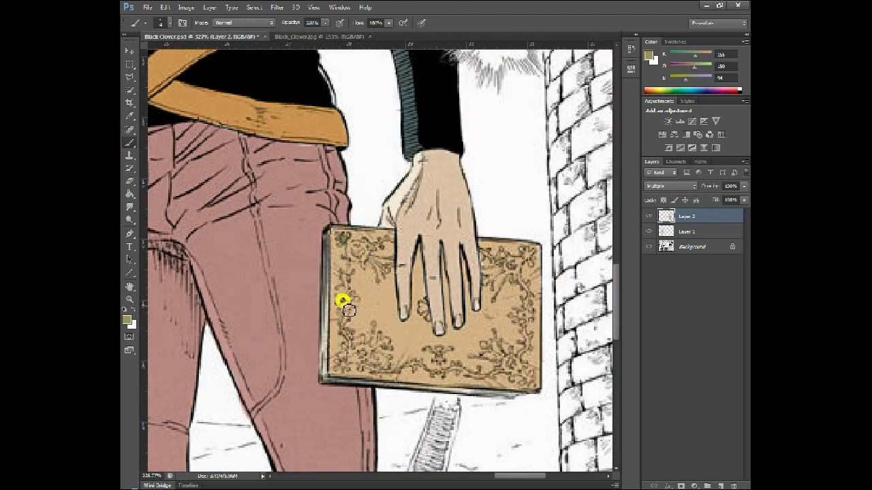
key("ctrl+space")
left_click_drag(456, 318, 483, 318)
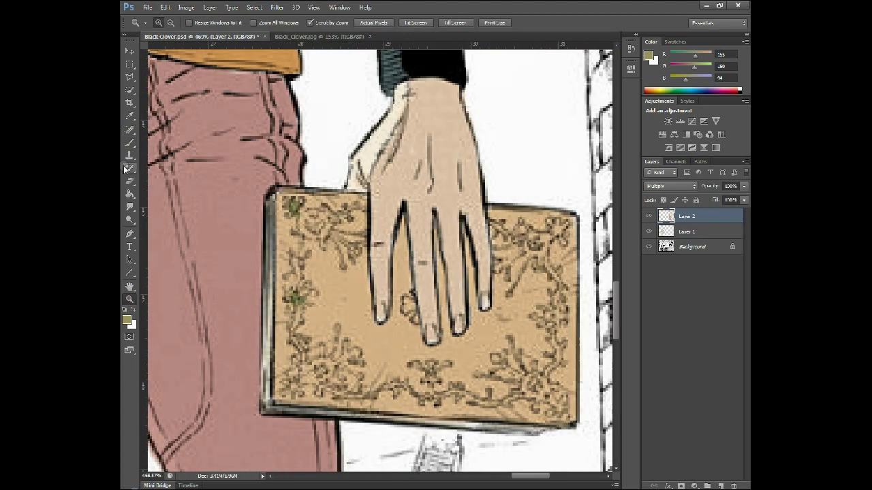
left_click(170, 23)
left_click_drag(137, 56, 135, 56)
- Paint the vine ornaments along the spine side and lower edge of the tan book cover olive green
left_click(304, 286)
mouse_move(298, 271)
left_mouse_down()
mouse_move(288, 284)
mouse_move(303, 315)
left_mouse_up()
mouse_move(304, 355)
left_mouse_down()
mouse_move(344, 355)
mouse_move(362, 367)
mouse_move(328, 369)
mouse_move(293, 395)
mouse_move(305, 385)
mouse_move(498, 409)
left_mouse_up()
left_click_drag(417, 370, 437, 385)
- Paint the ornaments on the book cover's outer edge, upper corners and centre olive green
mouse_move(528, 396)
left_mouse_down()
mouse_move(565, 416)
mouse_move(527, 387)
mouse_move(566, 395)
mouse_move(545, 381)
mouse_move(503, 362)
mouse_move(500, 377)
mouse_move(513, 386)
mouse_move(521, 381)
mouse_move(521, 358)
mouse_move(541, 375)
mouse_move(563, 365)
mouse_move(564, 275)
mouse_move(544, 259)
mouse_move(561, 226)
mouse_move(566, 234)
mouse_move(531, 255)
mouse_move(520, 226)
left_mouse_up()
mouse_move(514, 273)
left_mouse_down()
mouse_move(522, 229)
mouse_move(497, 264)
left_mouse_up()
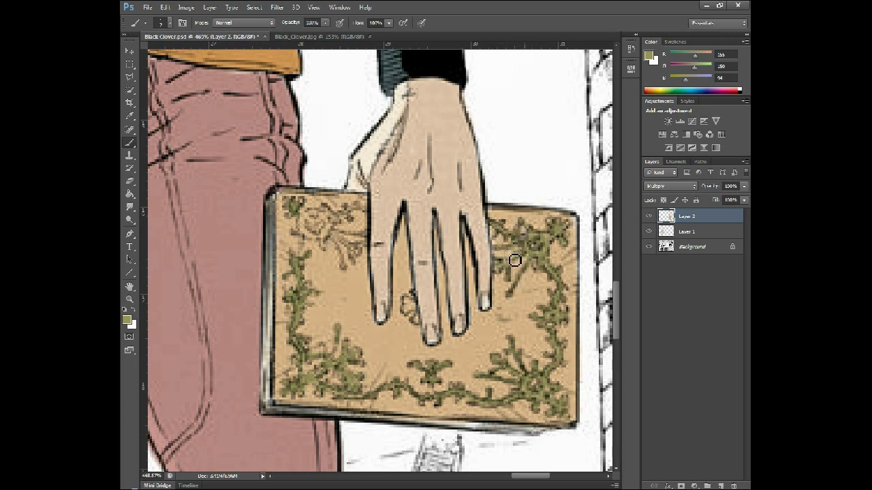
left_click_drag(401, 299, 410, 306)
mouse_move(299, 217)
left_mouse_down()
mouse_move(331, 239)
mouse_move(365, 211)
mouse_move(348, 266)
mouse_move(369, 248)
left_mouse_up()
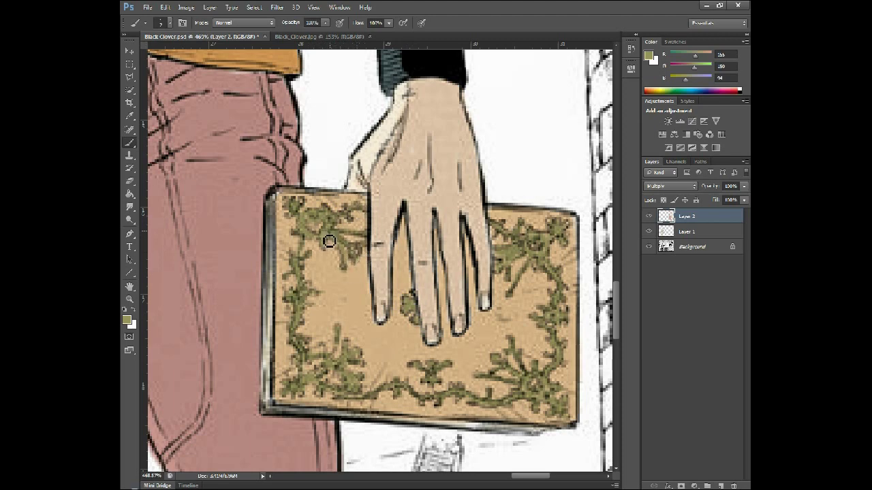
- Sample a dusty pink from the reference image for the trouser shading and undo a trial stroke
key("z")
left_click_drag(259, 213, 158, 213)
left_click_drag(579, 334, 531, 333)
left_click_drag(327, 118, 158, 113)
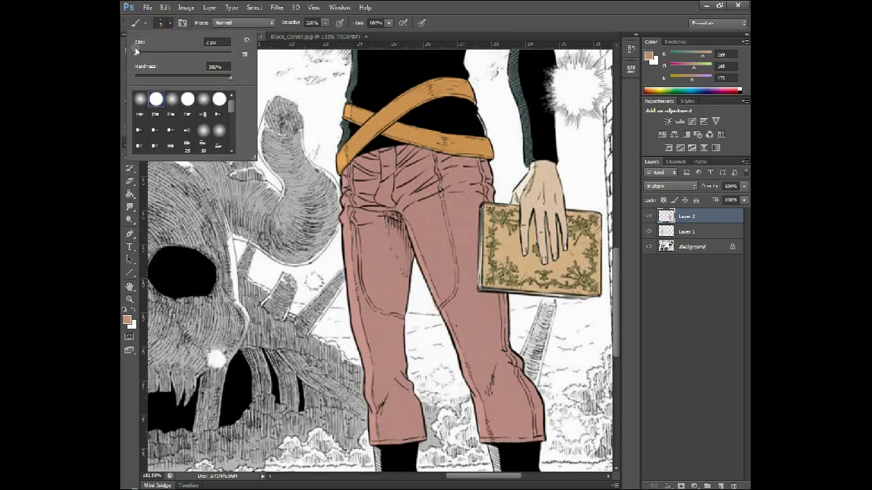
key("ctrl+Tab")
left_click(128, 320)
left_click(201, 37)
left_click_drag(386, 246, 358, 258)
key("ctrl+z")
- Resize the brush and shade both trouser legs with the dusty pink, leaving a lighter strip along each leg's left edge
left_click(170, 23)
left_click(359, 210)
mouse_move(359, 210)
left_mouse_down()
mouse_move(385, 431)
mouse_move(412, 434)
mouse_move(396, 401)
left_mouse_up()
scroll(396, 381, "up", 1)
mouse_move(392, 249)
left_mouse_down()
mouse_move(400, 340)
mouse_move(390, 286)
mouse_move(473, 377)
left_mouse_up()
scroll(367, 300, "up", 1)
scroll(409, 273, "down", 1)
scroll(474, 376, "down", 3)
mouse_move(477, 334)
left_mouse_down()
mouse_move(494, 393)
mouse_move(517, 344)
mouse_move(501, 354)
mouse_move(496, 305)
left_mouse_up()
scroll(501, 354, "up", 2)
scroll(496, 305, "up", 2)
mouse_move(399, 271)
left_mouse_down()
mouse_move(361, 245)
mouse_move(359, 227)
mouse_move(405, 239)
mouse_move(481, 233)
mouse_move(460, 274)
left_mouse_up()
scroll(529, 331, "up", 5)
- Reduce the brush size and fill the remaining narrow areas of the trouser shading
left_click(170, 22)
left_click_drag(143, 55, 138, 55)
key("Return")
mouse_move(442, 203)
left_mouse_down()
mouse_move(424, 248)
mouse_move(426, 318)
left_mouse_up()
scroll(426, 318, "down", 1)
mouse_move(426, 278)
left_mouse_down()
mouse_move(425, 326)
mouse_move(451, 349)
mouse_move(482, 348)
left_mouse_up()
scroll(482, 348, "down", 2)
key("e")
scroll(499, 293, "down", 2)
- Colour the hatched sock edges grey-teal and the boots pale grey, and save the PSD
key("i")
left_click(301, 302)
key("ctrl+0")
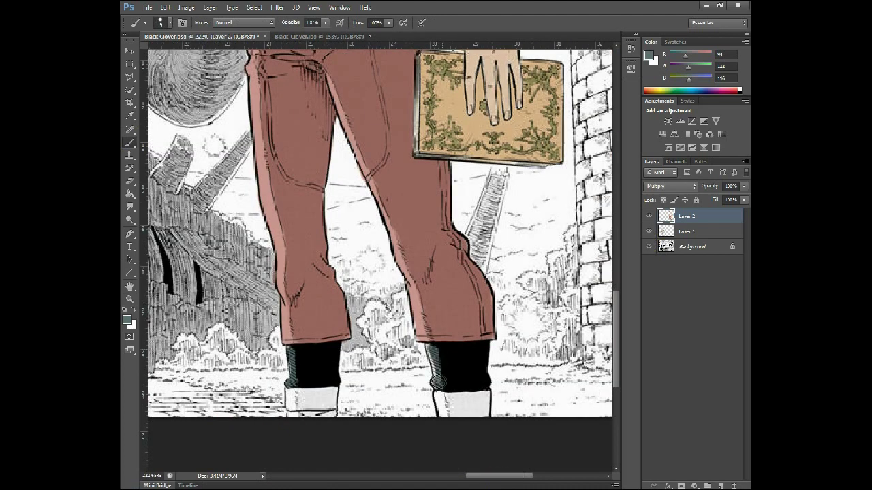
left_click(129, 299)
key("ctrl+Tab")
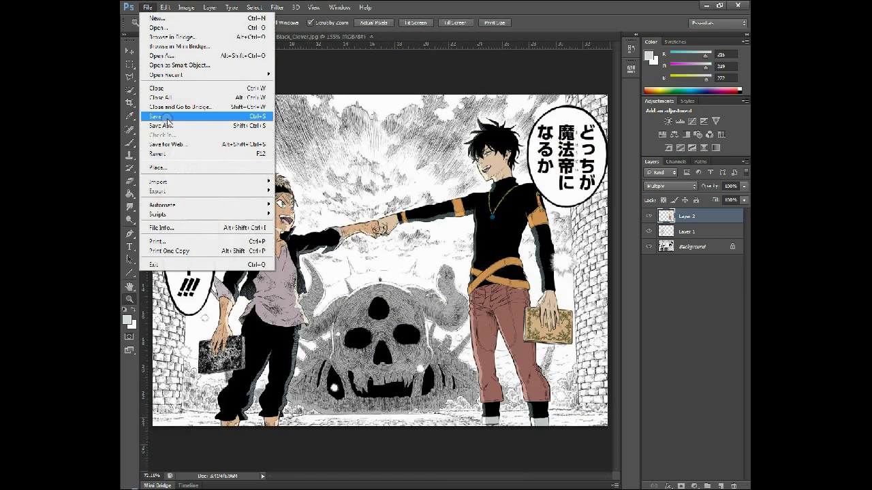
left_click(168, 118)
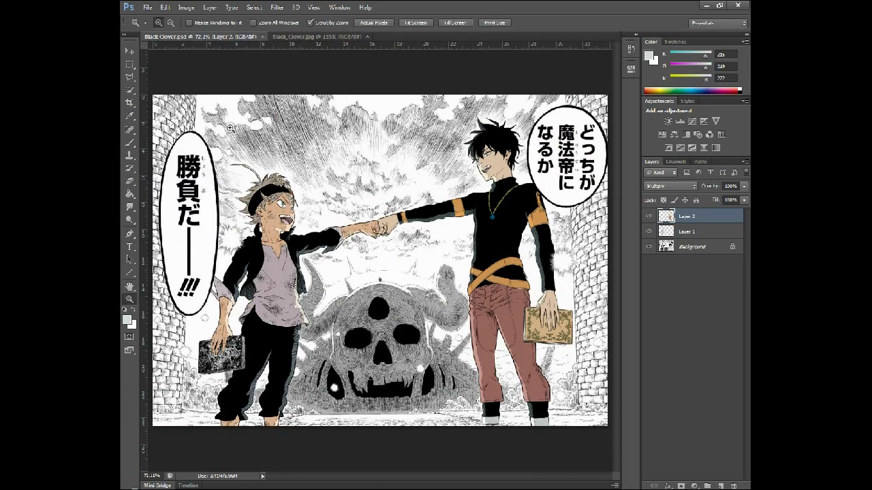
- Add a new Multiply layer above Layer 2 and sample a pale beige from the church wall in the reference image
left_click(320, 36)
left_click(197, 36)
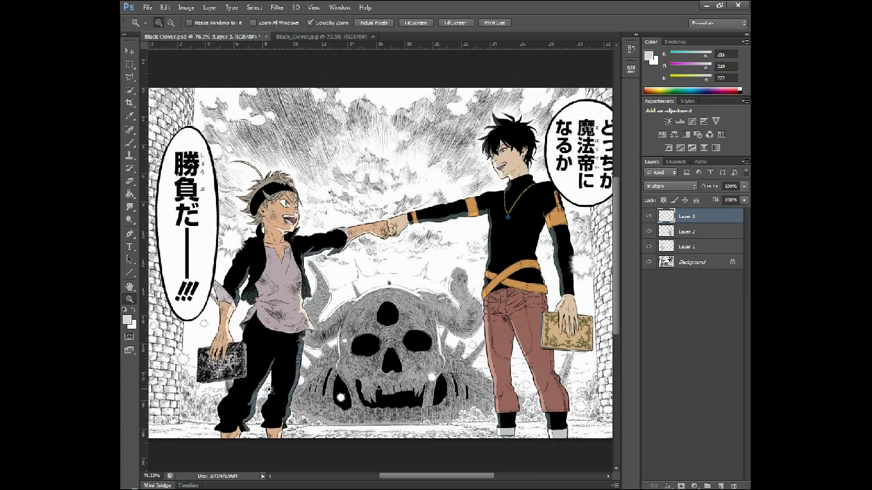
left_click(286, 35)
left_click(126, 319)
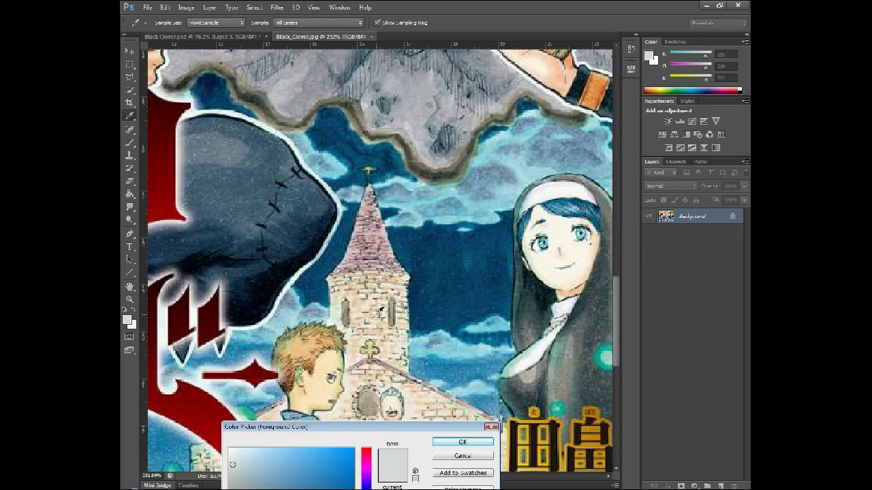
left_click(373, 301)
left_click(392, 363)
left_click(373, 369)
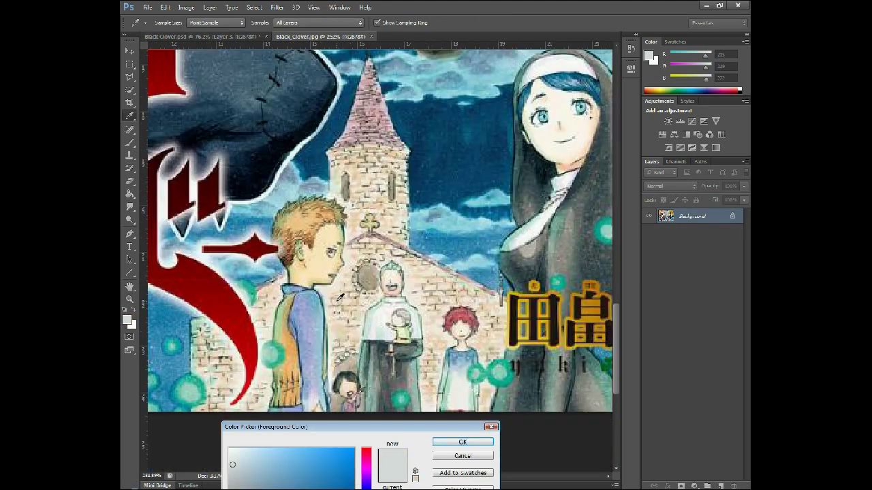
left_click(338, 300)
left_click(475, 444)
- Set the brush to 28 px and paint the brick tower behind the left speech bubble pale beige
left_click(201, 36)
left_click(130, 142)
left_click(168, 24)
left_click(302, 59)
mouse_move(155, 94)
left_mouse_down()
mouse_move(189, 93)
mouse_move(175, 106)
left_mouse_up()
scroll(170, 106, "down", 1)
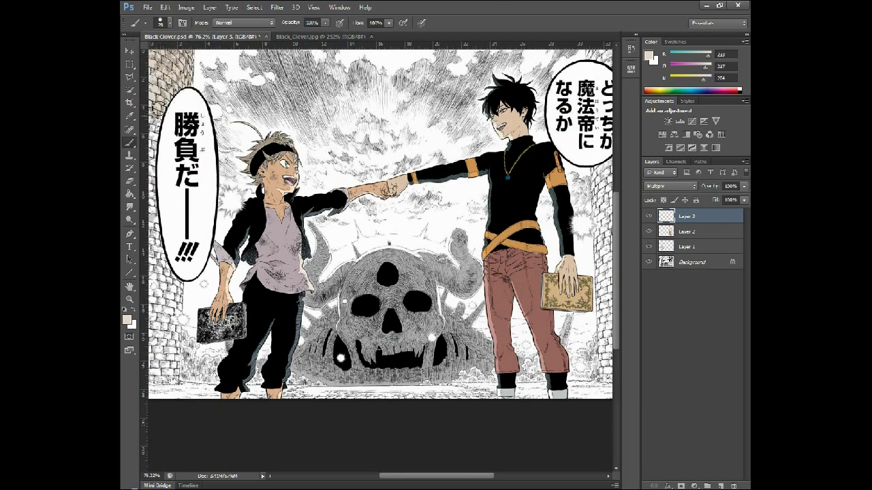
scroll(154, 190, "down", 1)
scroll(167, 220, "down", 1)
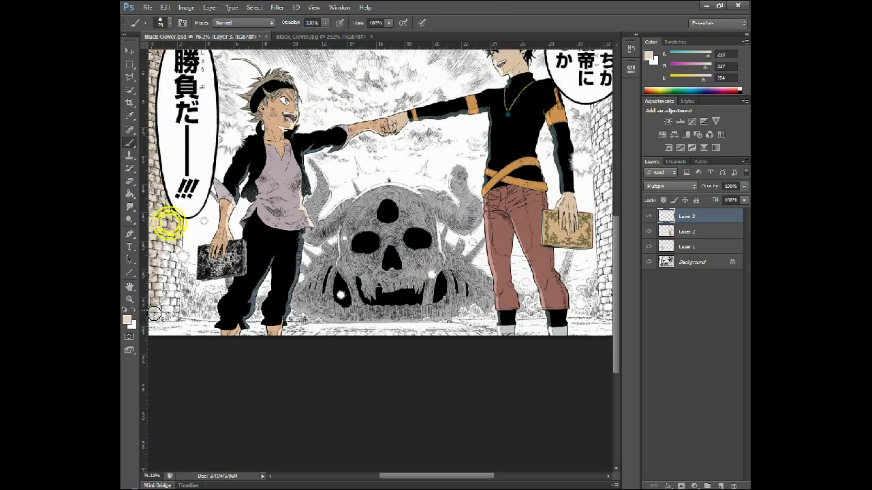
- Paint the brick tower behind the right speech bubble pale beige from its upper edge to the ground
scroll(177, 310, "up", 3)
scroll(273, 225, "right", 5)
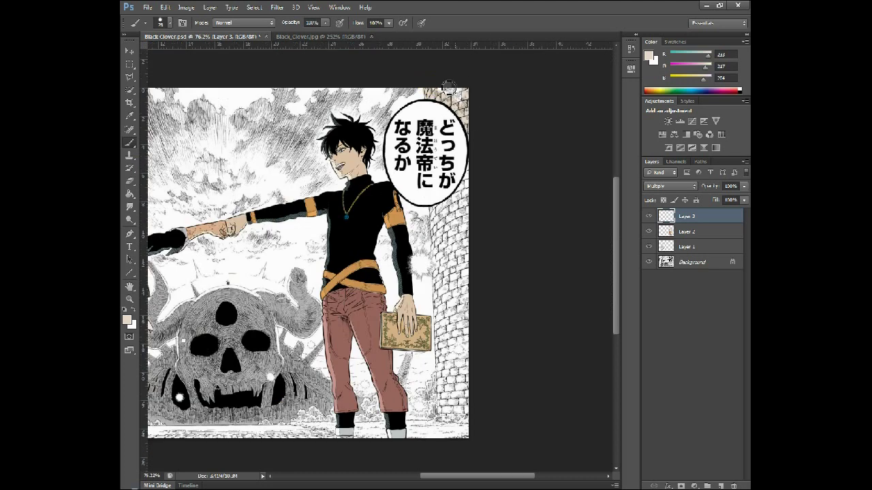
left_click_drag(446, 85, 469, 96)
scroll(470, 102, "down", 1)
mouse_move(469, 149)
left_mouse_down()
mouse_move(439, 201)
mouse_move(462, 235)
left_mouse_up()
scroll(466, 198, "down", 2)
mouse_move(467, 185)
left_mouse_down()
mouse_move(439, 163)
mouse_move(438, 220)
left_mouse_up()
scroll(453, 252, "down", 1)
mouse_move(470, 281)
left_mouse_down()
mouse_move(444, 236)
mouse_move(446, 283)
left_mouse_up()
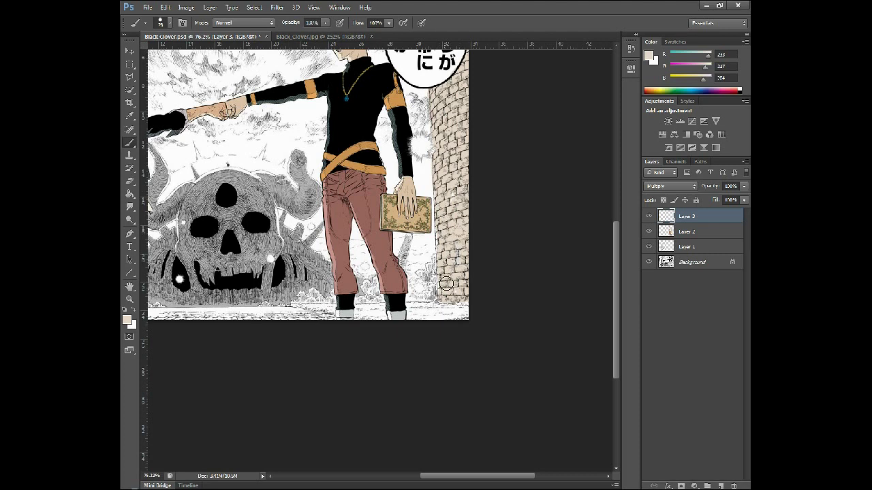
- Paint the paved ground below the skull pale beige, lightening the colour to H 27, S 8, B 95 for the further strokes
left_click_drag(335, 328, 99, 192)
mouse_move(297, 366)
left_mouse_down()
mouse_move(403, 372)
mouse_move(510, 357)
mouse_move(230, 363)
left_mouse_up()
scroll(235, 368, "down", 1)
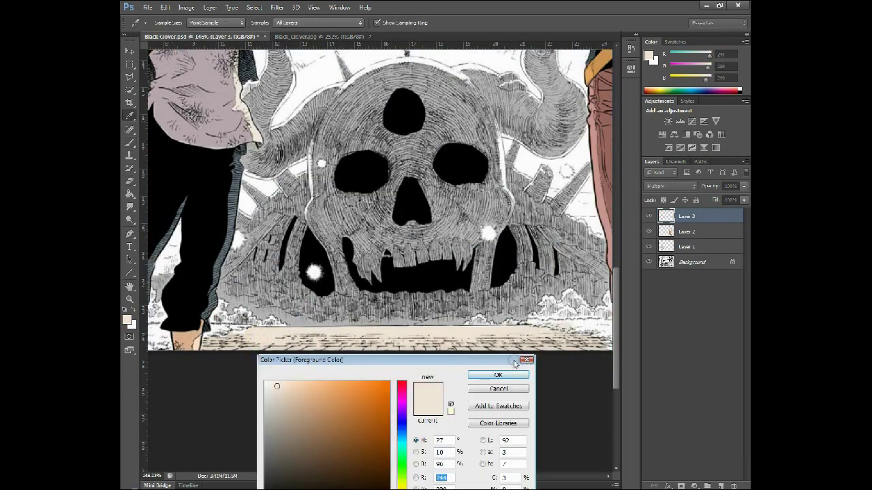
left_click(526, 360)
left_click_drag(246, 331, 228, 335)
left_click(126, 320)
left_click(274, 387)
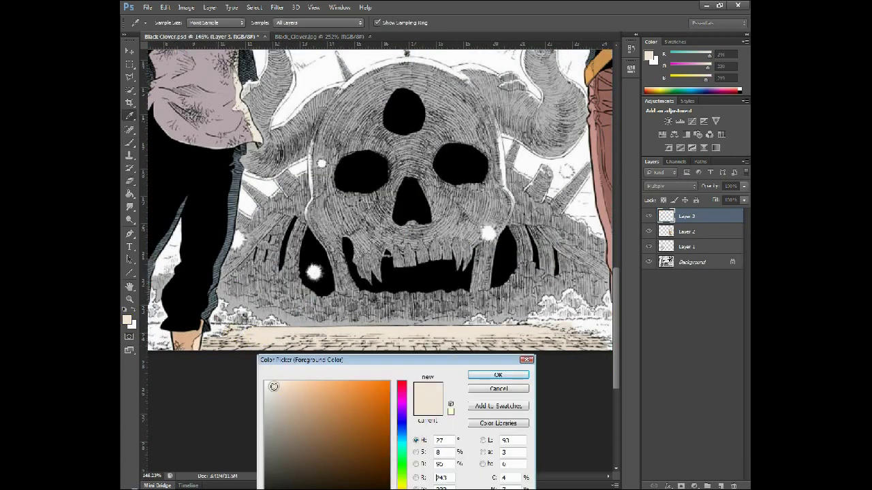
left_click(492, 375)
left_click_drag(340, 331, 545, 318)
- Lighten the foreground colour to H 27, S 8, B 100 and erase the spill along the far edge of the paved ground
left_click(127, 320)
left_click(274, 376)
left_click(498, 376)
key("e")
mouse_move(375, 322)
left_mouse_down()
mouse_move(571, 328)
mouse_move(291, 310)
left_mouse_up()
scroll(292, 309, "down", 1)
- Sample a darker tan from the church in the reference image and set the brush to 4 px for the brick shading
left_click(129, 300)
mouse_move(476, 292)
left_mouse_down()
mouse_move(409, 286)
mouse_move(430, 280)
left_mouse_up()
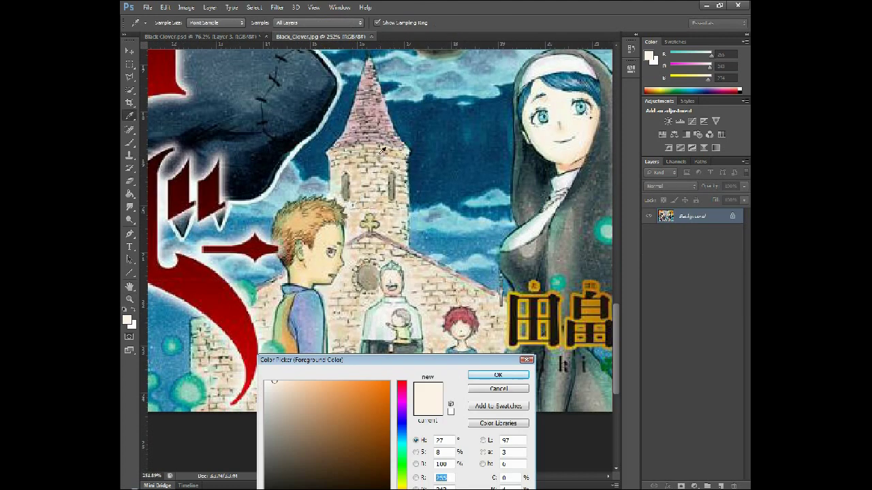
left_click(171, 23)
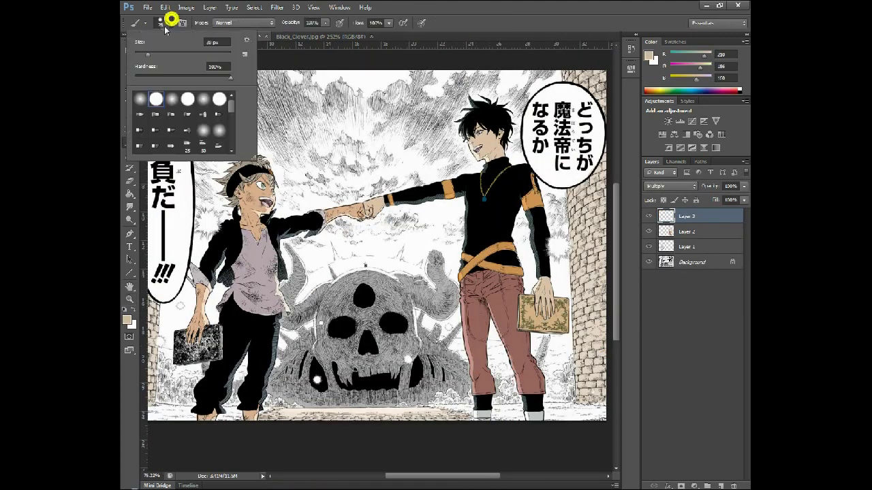
left_click_drag(146, 53, 136, 57)
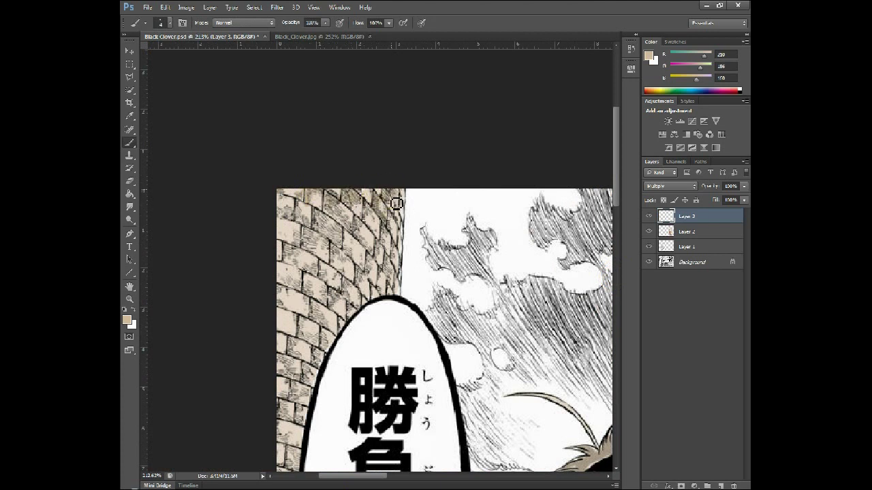
- Shade the hatched parts of the left tower's upper bricks tan, down to the shoulder of the speech bubble
scroll(397, 203, "down", 1)
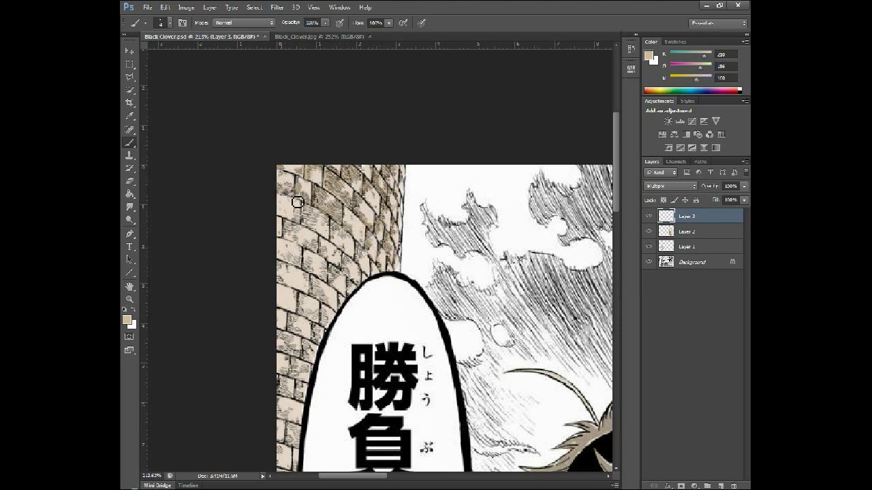
scroll(352, 215, "down", 1)
left_click_drag(368, 235, 355, 249)
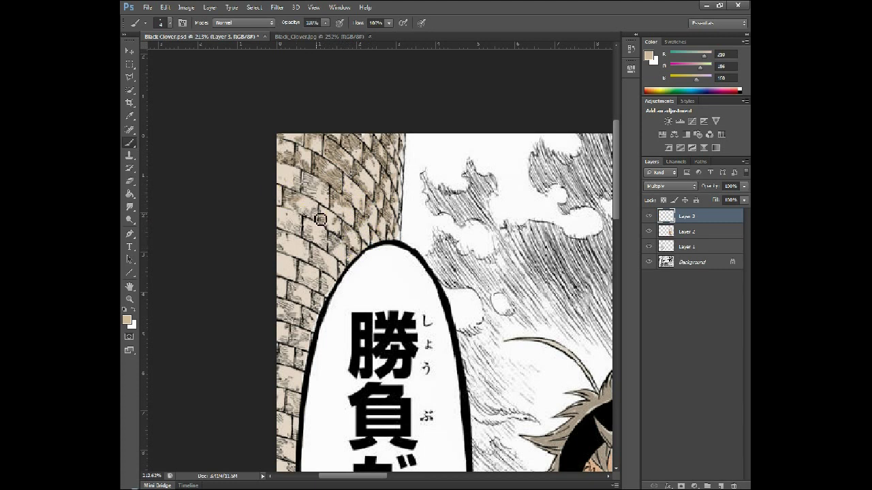
left_click(351, 260)
left_click(316, 252)
scroll(310, 256, "down", 1)
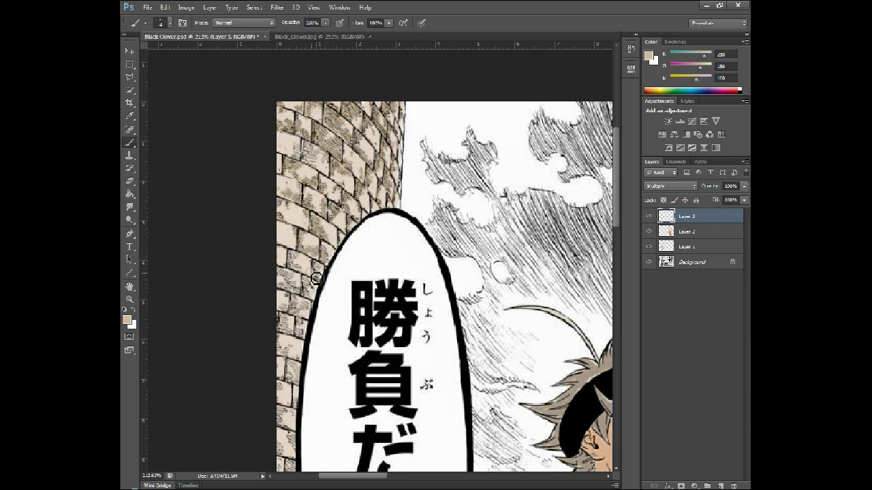
- Shade the hatched bricks in the narrow strip of the left tower beside the speech bubble tan
scroll(316, 278, "down", 4)
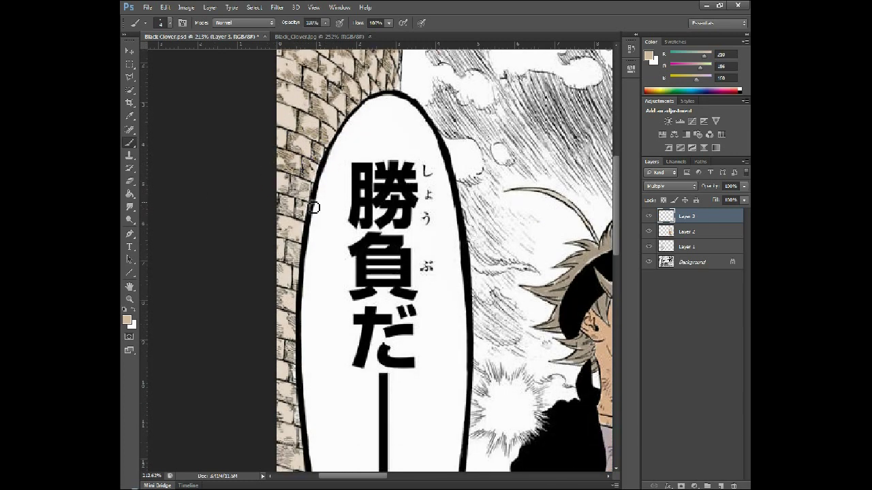
scroll(312, 192, "down", 1)
left_click(278, 183)
scroll(291, 200, "down", 1)
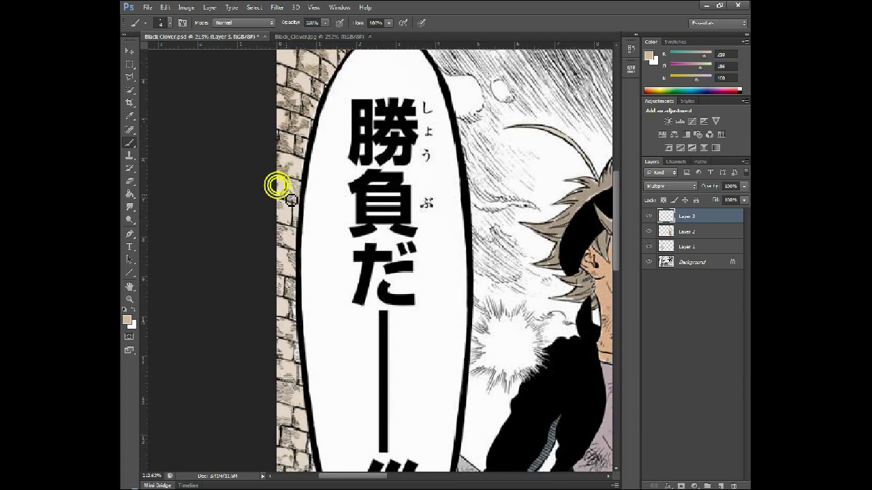
scroll(305, 196, "down", 1)
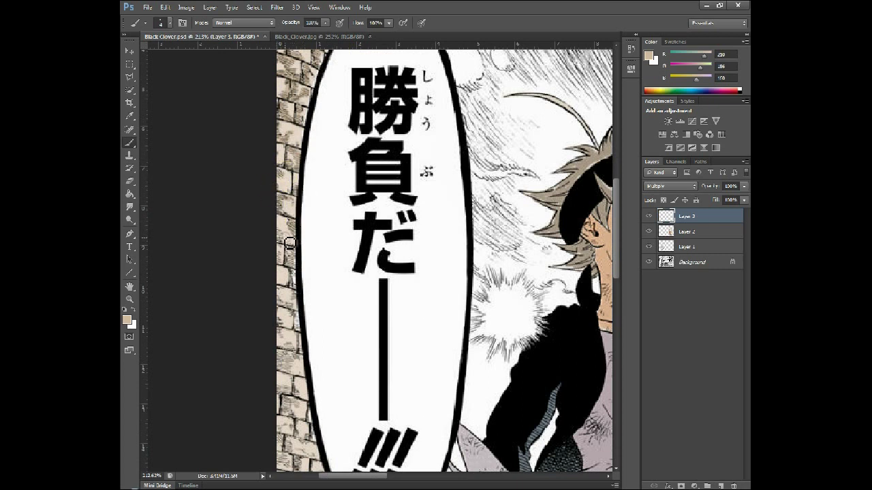
scroll(291, 255, "down", 4)
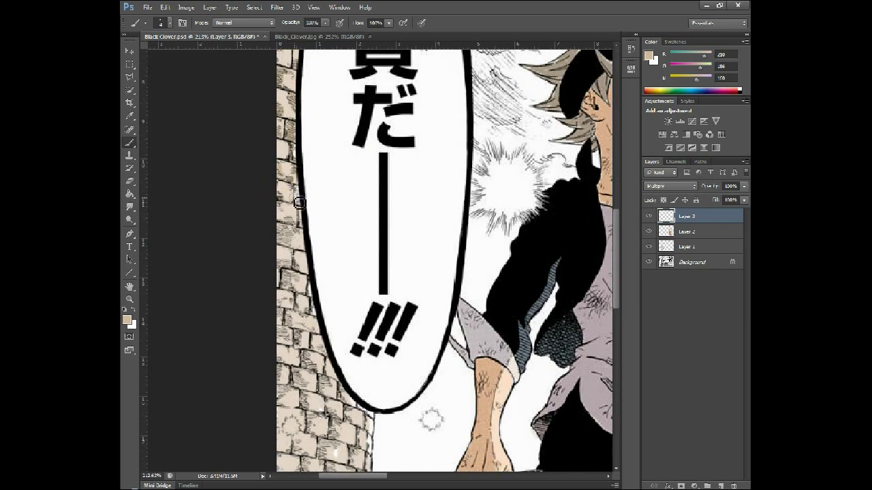
scroll(292, 223, "down", 2)
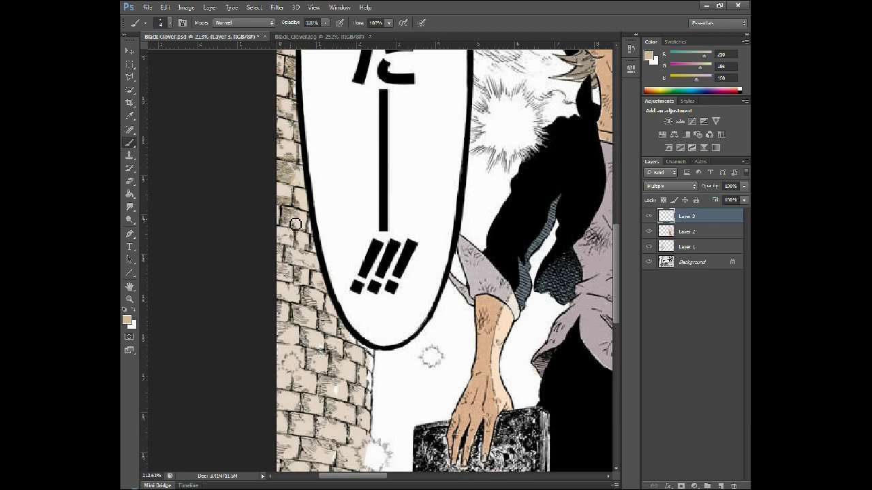
scroll(291, 215, "down", 1)
scroll(318, 226, "down", 2)
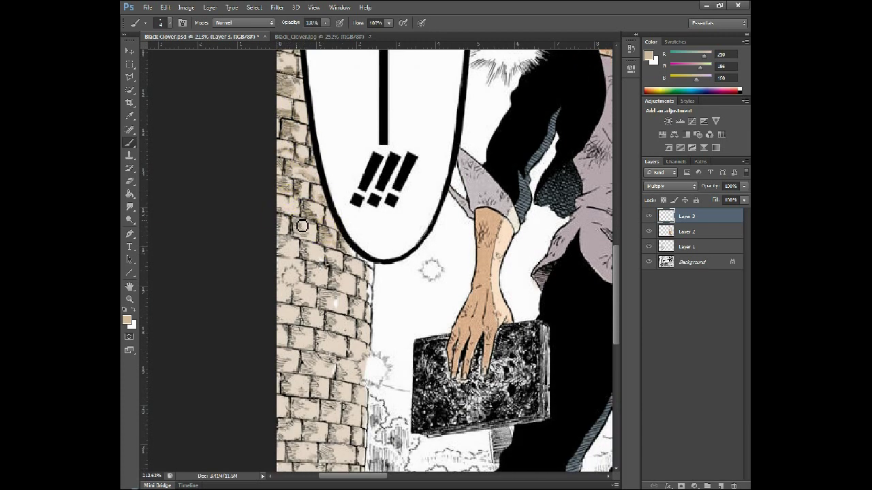
- Shade the left tower's bricks just below the speech bubble tan and erase the beige from the two light bursts there
left_click(350, 264)
left_click(130, 181)
left_click(292, 276)
left_click(131, 143)
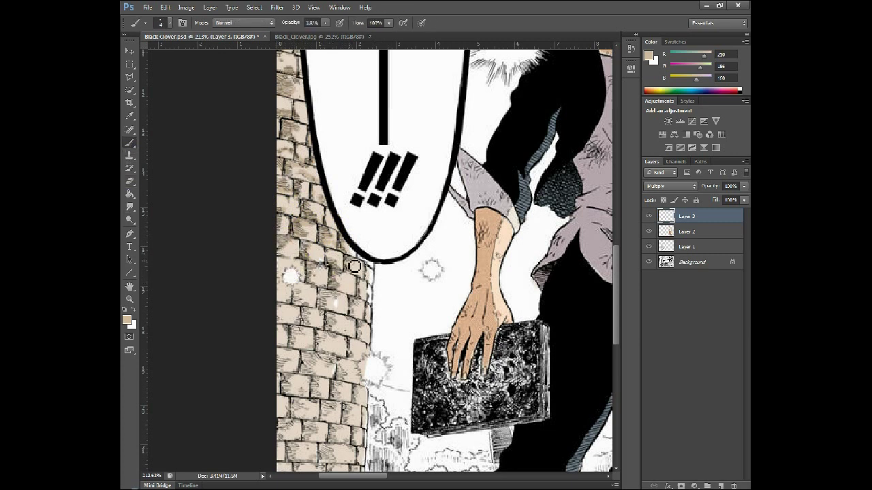
scroll(340, 258, "down", 2)
left_click(325, 243)
scroll(305, 232, "down", 1)
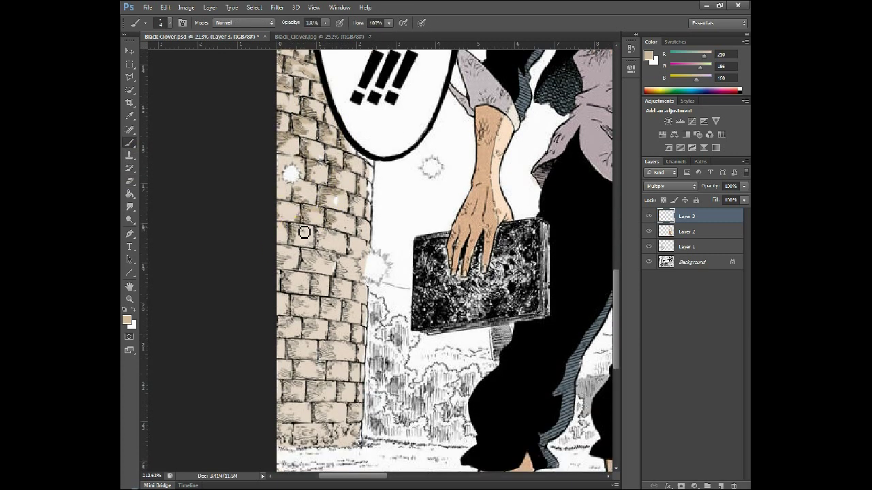
left_click(339, 258)
key("e")
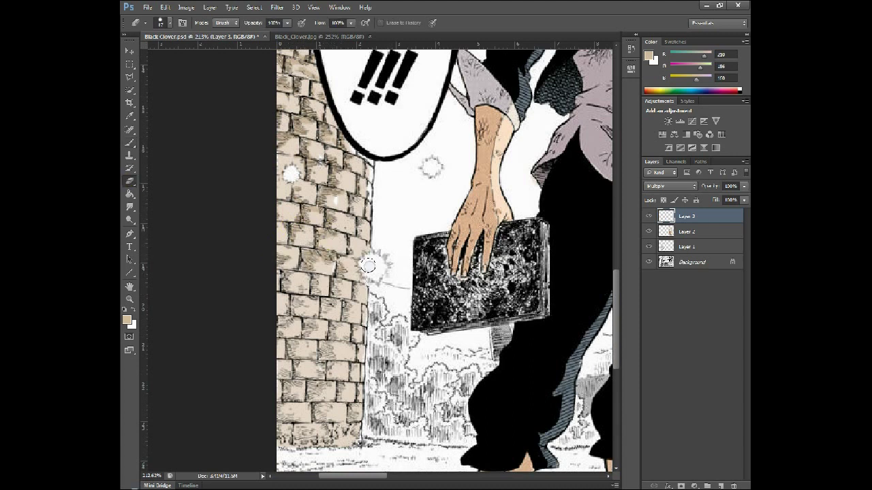
key("b")
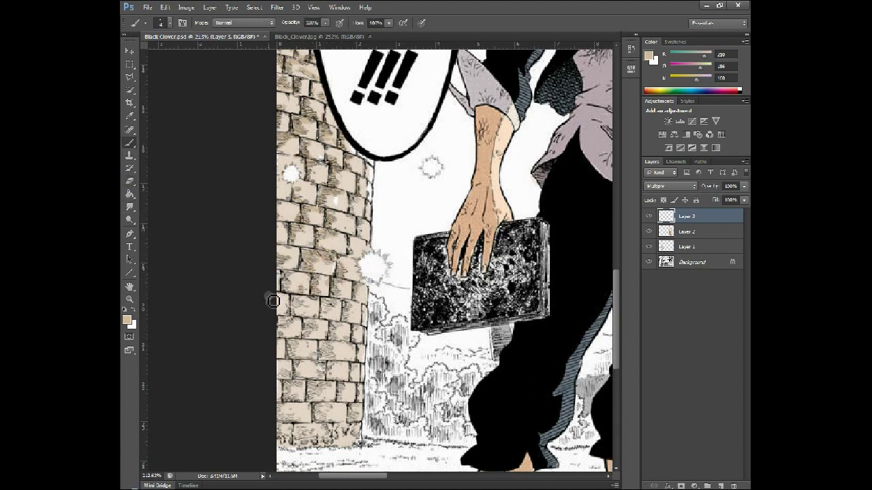
- Shade the hatched parts of the left tower's lowest brick rows tan, down to its base
scroll(291, 292, "down", 1)
left_click(315, 281)
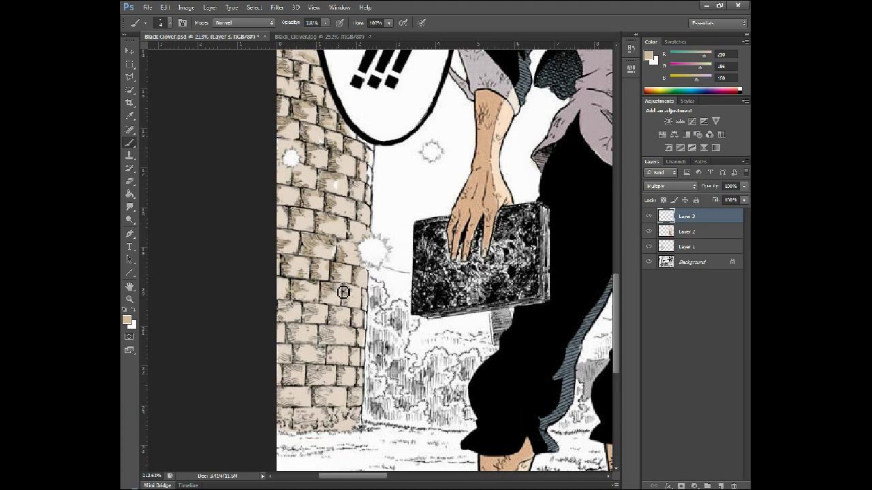
left_click(296, 341)
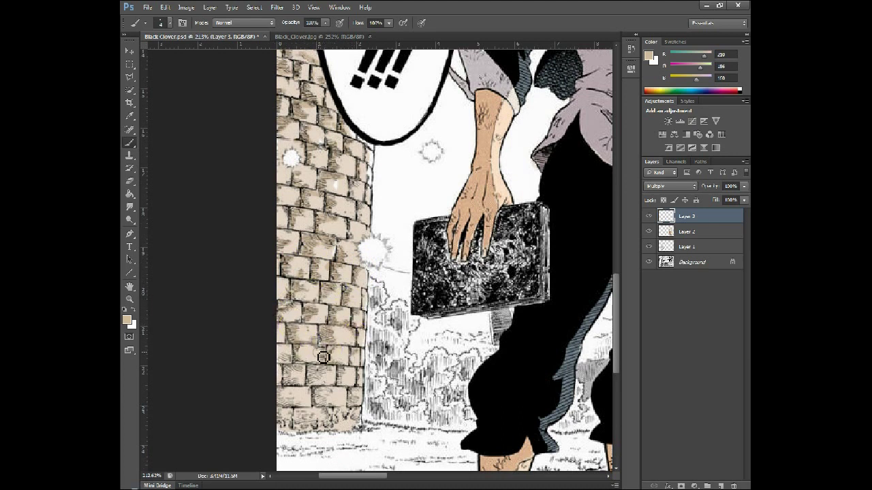
scroll(323, 356, "down", 1)
left_click(325, 344)
left_click(326, 383)
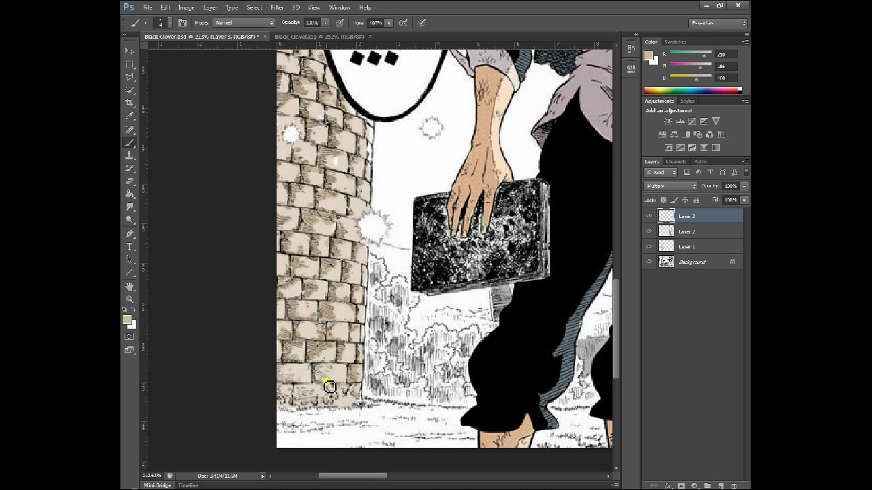
left_click(344, 391)
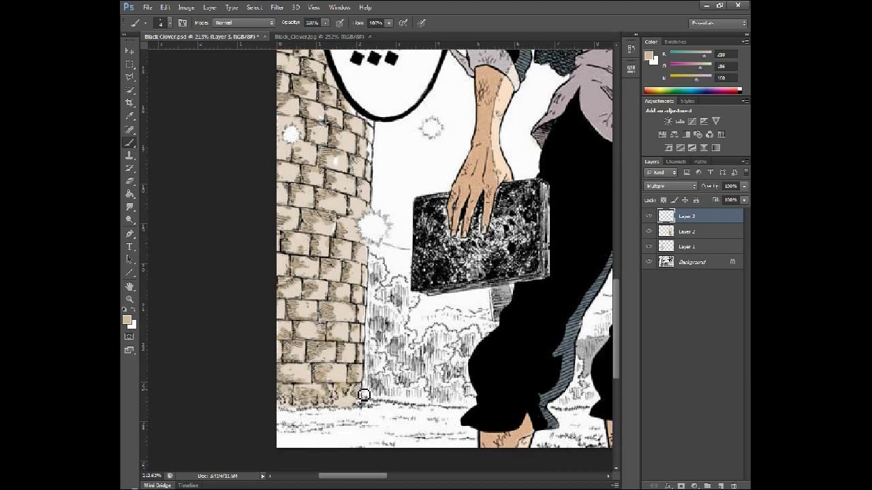
key("z")
left_click_drag(364, 393, 314, 324)
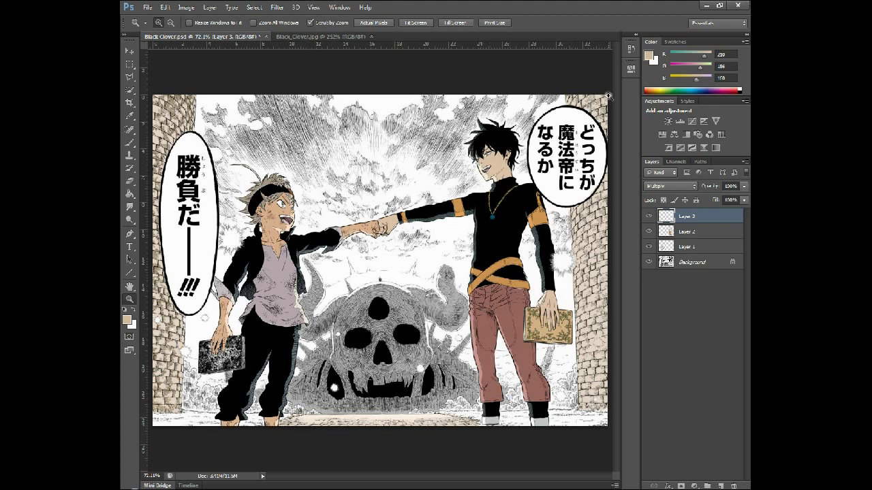
- Shade the hatched parts of the right tower's bricks above, beside and just below the speech bubble tan
left_click(129, 141)
scroll(171, 105, "up", 2)
scroll(161, 116, "up", 5)
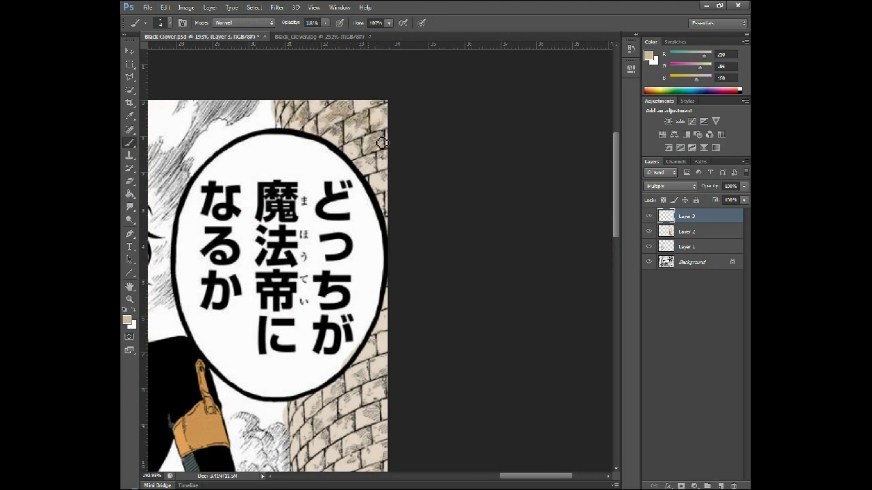
scroll(371, 239, "down", 5)
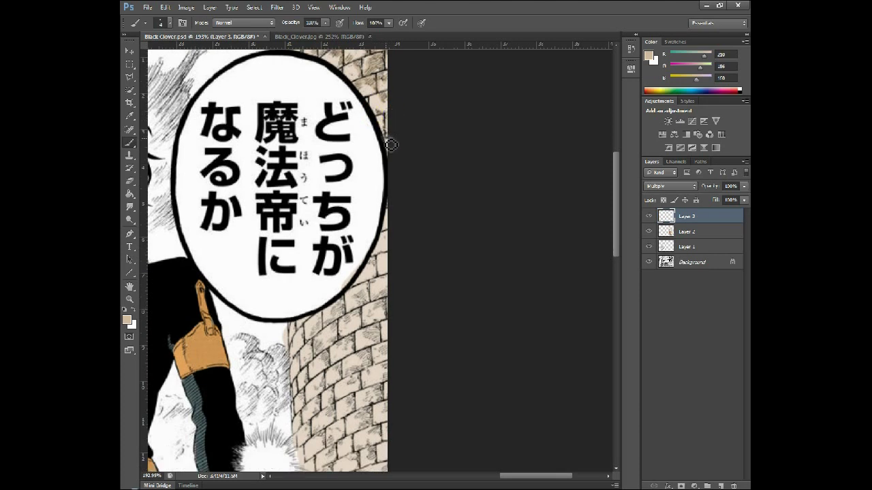
scroll(358, 230, "down", 1)
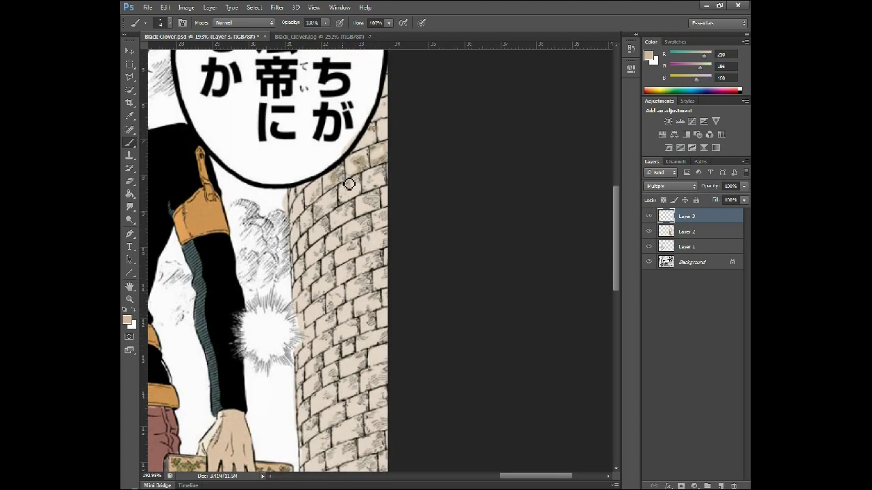
scroll(304, 207, "down", 1)
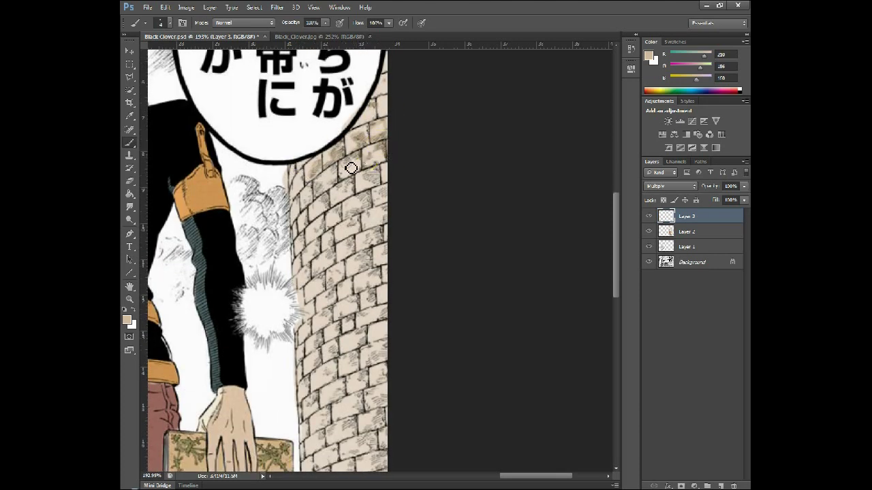
scroll(306, 192, "down", 2)
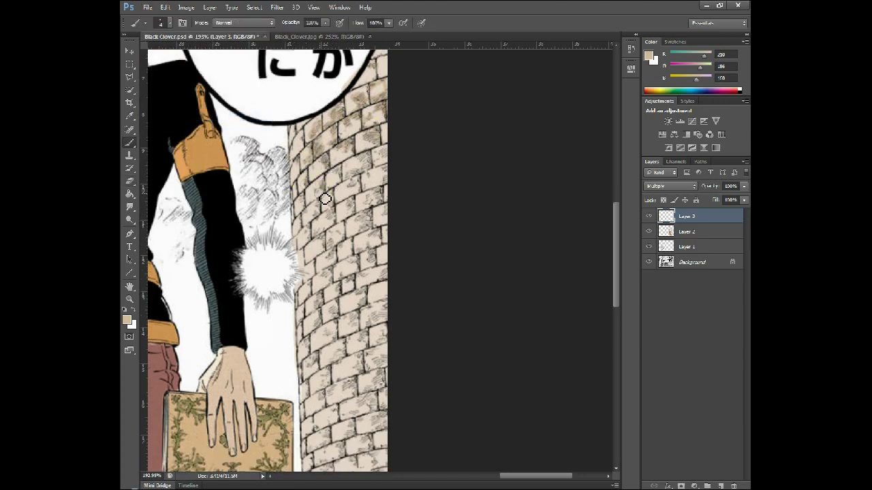
scroll(392, 160, "down", 1)
- Shade the hatched bricks of the right tower beside the right boy's forearm and the large light burst tan
mouse_move(295, 187)
left_mouse_down()
mouse_move(334, 184)
mouse_move(325, 207)
left_mouse_up()
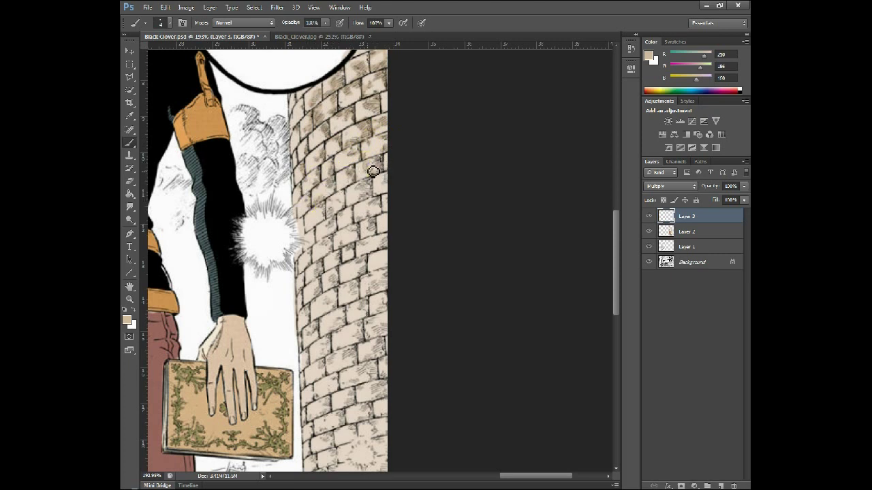
left_click_drag(339, 206, 346, 227)
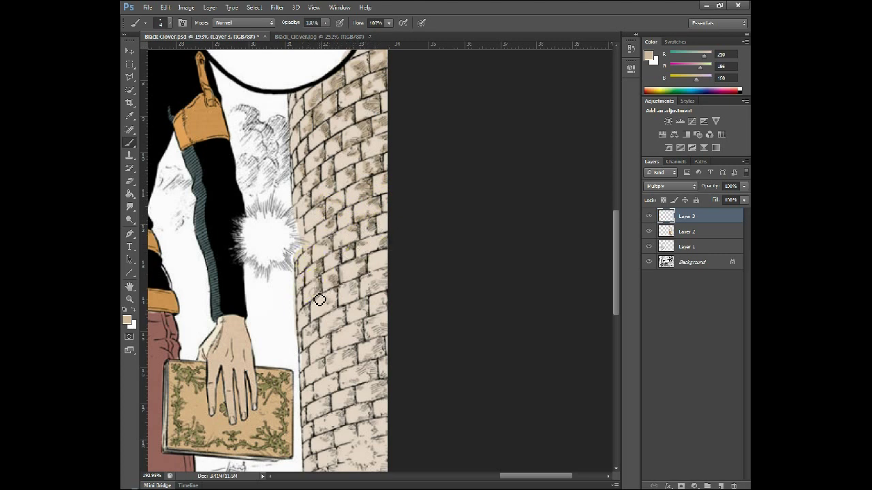
mouse_move(365, 275)
left_mouse_down()
mouse_move(377, 283)
mouse_move(391, 273)
left_mouse_up()
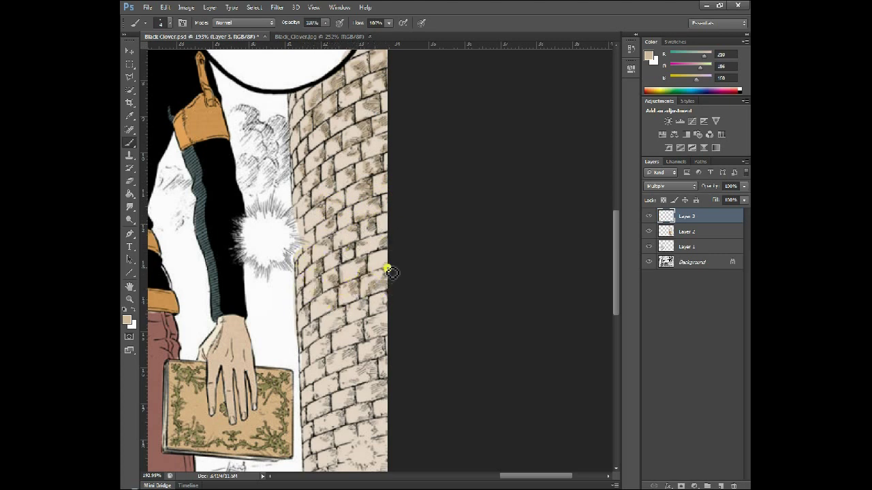
scroll(392, 272, "down", 2)
left_click_drag(390, 241, 394, 245)
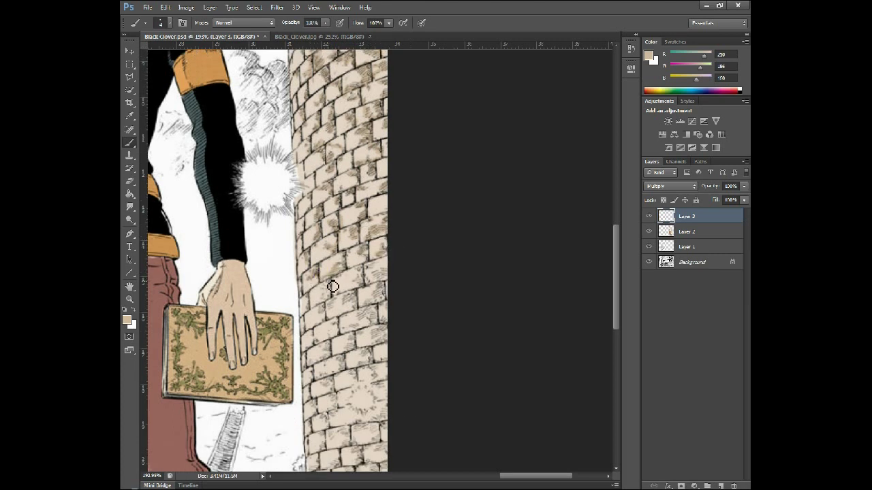
- Shade the hatched bricks of the right tower beside the right boy's hand and book tan
scroll(383, 276, "down", 2)
left_click_drag(330, 260, 316, 266)
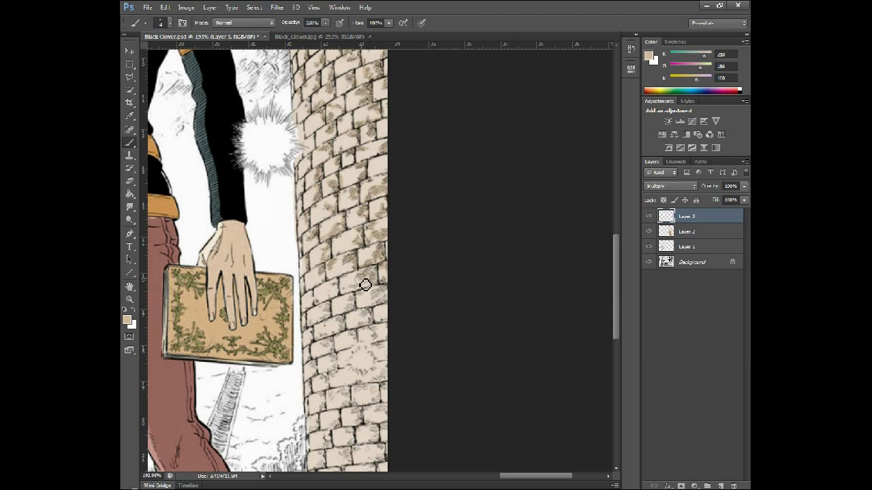
scroll(323, 287, "down", 1)
left_click_drag(332, 292, 386, 271)
scroll(392, 204, "down", 2)
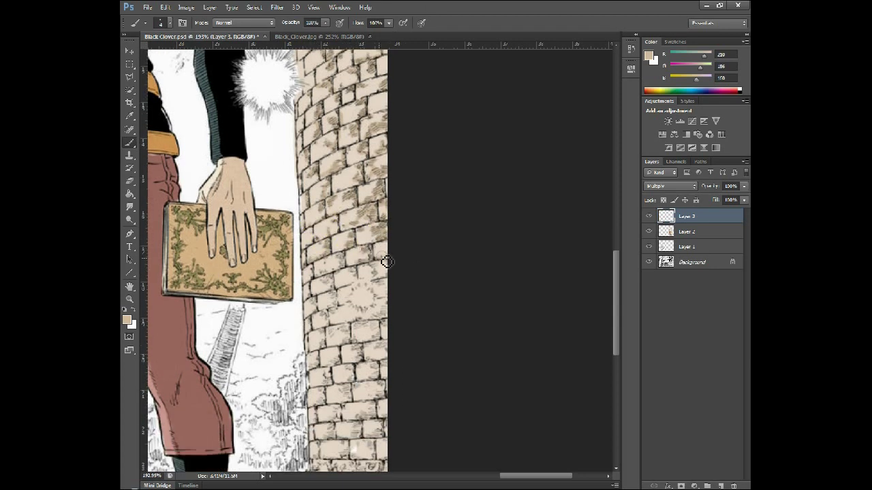
- Shade the bricks around the small light burst on the right tower tan and erase the beige from the burst
mouse_move(334, 294)
left_mouse_down()
mouse_move(384, 286)
mouse_move(321, 245)
mouse_move(363, 299)
left_mouse_up()
left_click(130, 182)
scroll(363, 298, "down", 2)
- Shade the hatched parts of the right tower's lowest brick rows tan, down to its base
left_click(129, 143)
mouse_move(384, 272)
left_mouse_down()
mouse_move(338, 265)
mouse_move(365, 281)
mouse_move(368, 302)
mouse_move(334, 286)
left_mouse_up()
scroll(329, 302, "down", 2)
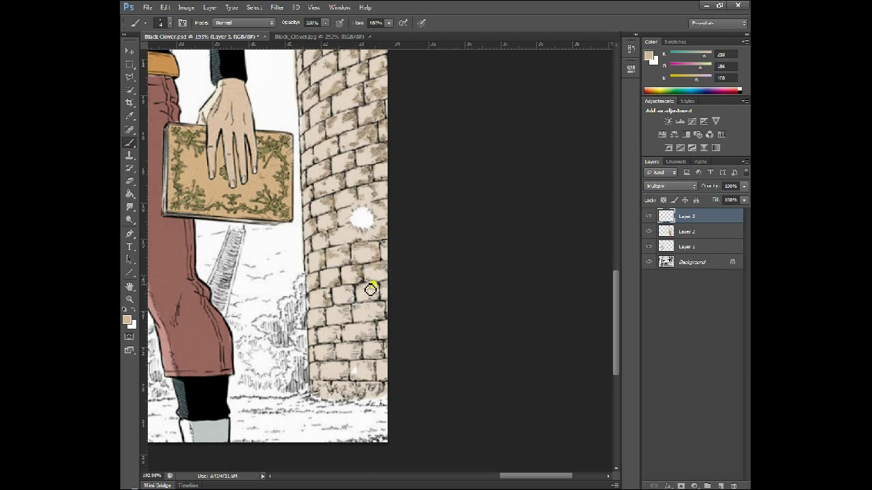
scroll(293, 261, "down", 1)
mouse_move(350, 300)
left_mouse_down()
mouse_move(380, 288)
mouse_move(377, 298)
mouse_move(378, 285)
mouse_move(327, 304)
left_mouse_up()
scroll(386, 339, "down", 2)
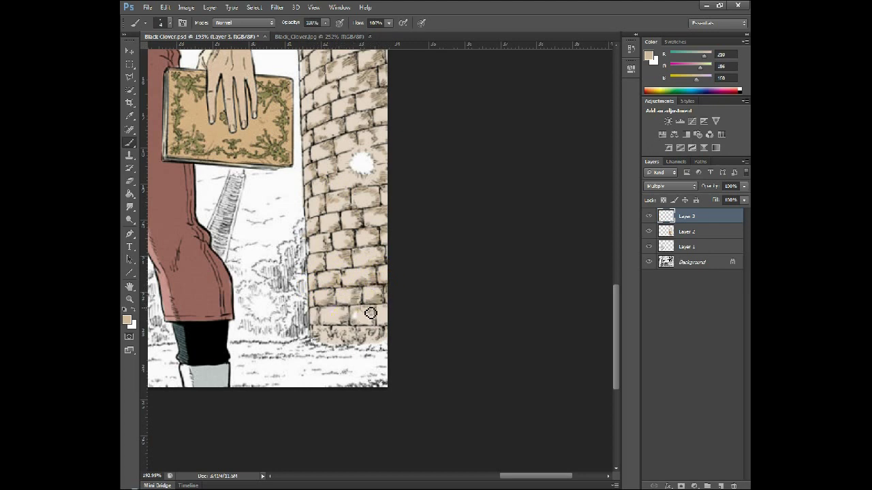
key("z")
key("ctrl+0")
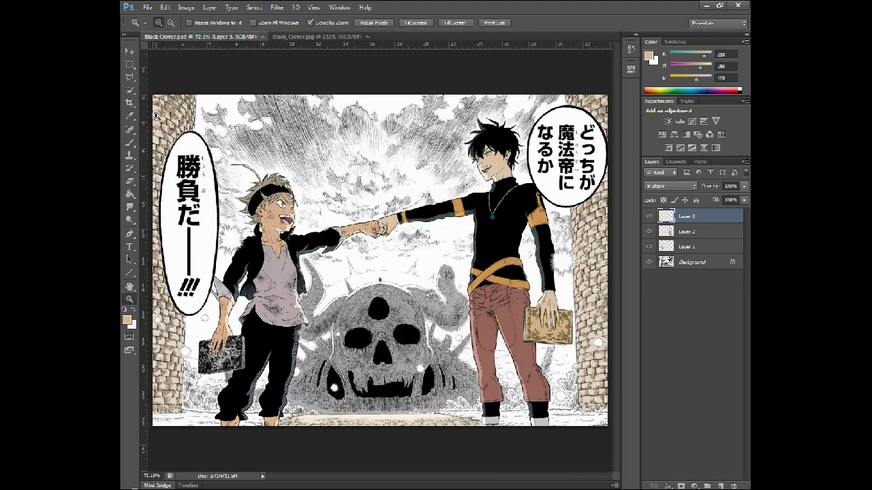
- Set the foreground colour to a pale cream and paint the lit outer edge of the left tower with a resized brush
left_click(127, 320)
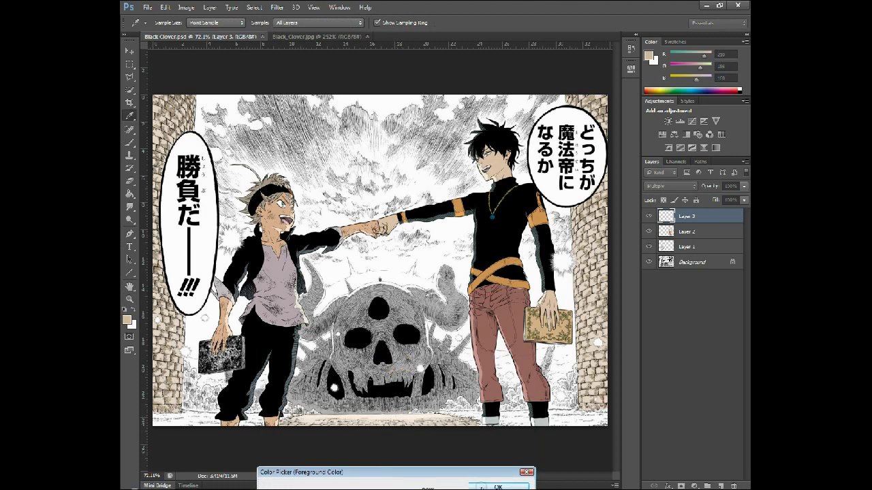
left_click(498, 486)
left_click_drag(203, 338, 279, 340)
left_click_drag(406, 476, 392, 475)
left_click(130, 143)
left_click(168, 24)
left_click(237, 271)
left_click_drag(239, 271, 244, 335)
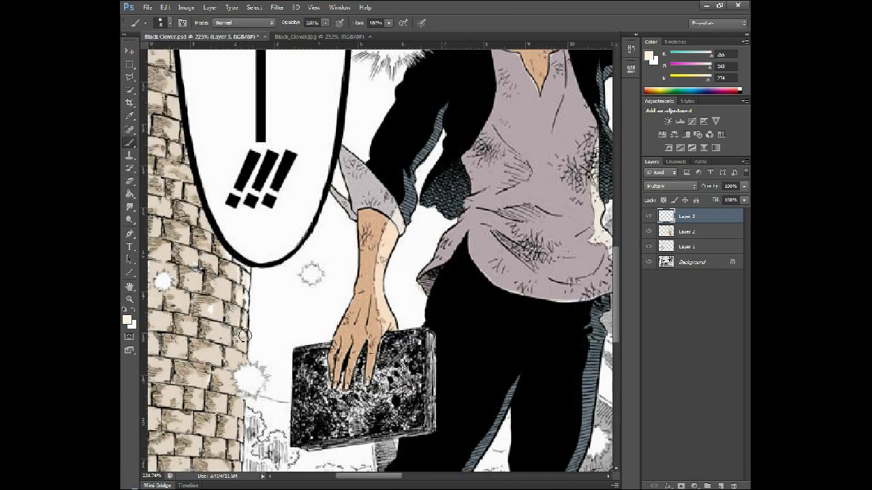
scroll(234, 380, "down", 5)
- Paint the lit edge of the right tower pale cream and erase the overspill from the large light burst beside it
key("z")
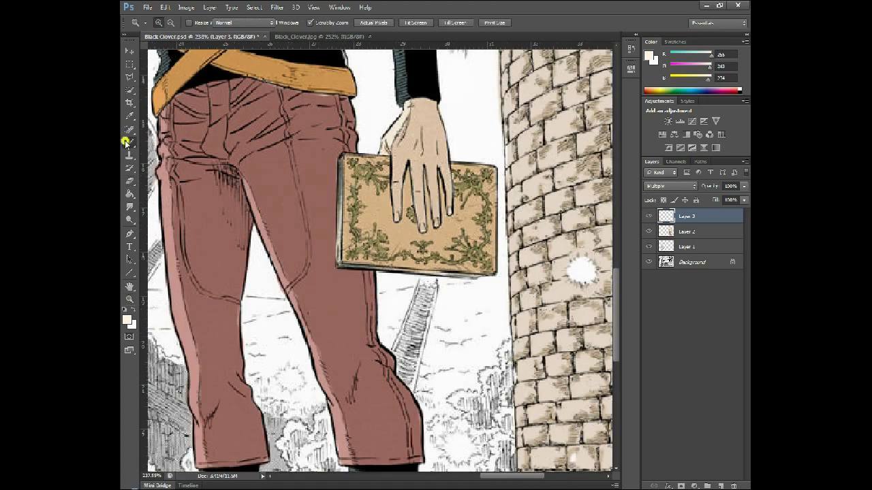
left_click(127, 141)
left_click_drag(505, 211, 507, 294)
scroll(508, 316, "down", 1)
left_click_drag(514, 330, 517, 365)
scroll(517, 364, "down", 1)
scroll(505, 157, "up", 4)
left_click_drag(496, 143, 503, 120)
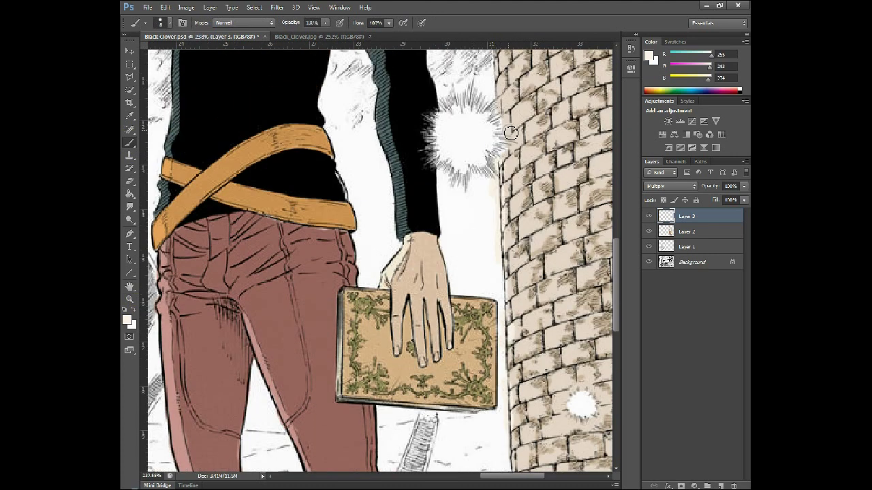
scroll(501, 126, "up", 3)
key("e")
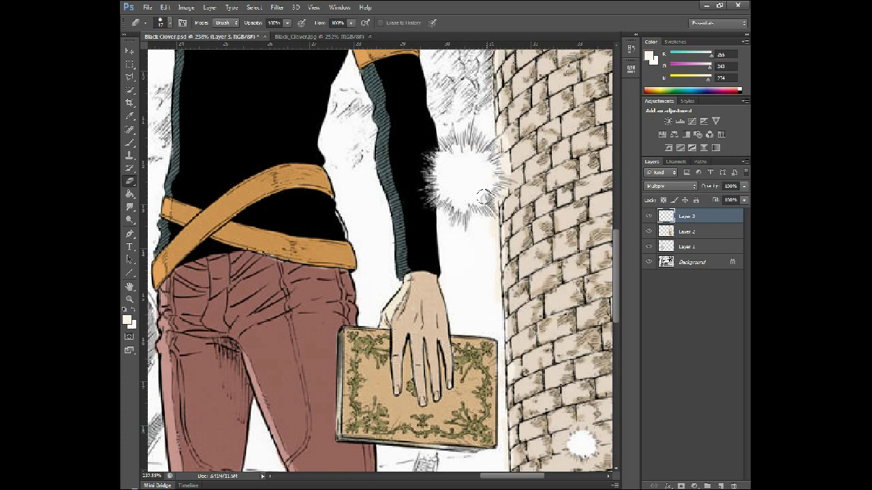
- Save the PSD and fit the coloured reference image Black_Clover.jpg to the screen for a look
left_click(129, 300)
left_click(415, 22)
left_click(147, 7)
left_click(155, 115)
left_click(290, 38)
left_click(415, 22)
left_click(187, 37)
- Reset the colours to default and choose a medium green as the foreground colour for the grass
key("d")
left_click(127, 320)
left_click(408, 289)
left_click_drag(484, 316, 489, 312)
left_click(545, 486)
left_click_drag(498, 205, 491, 287)
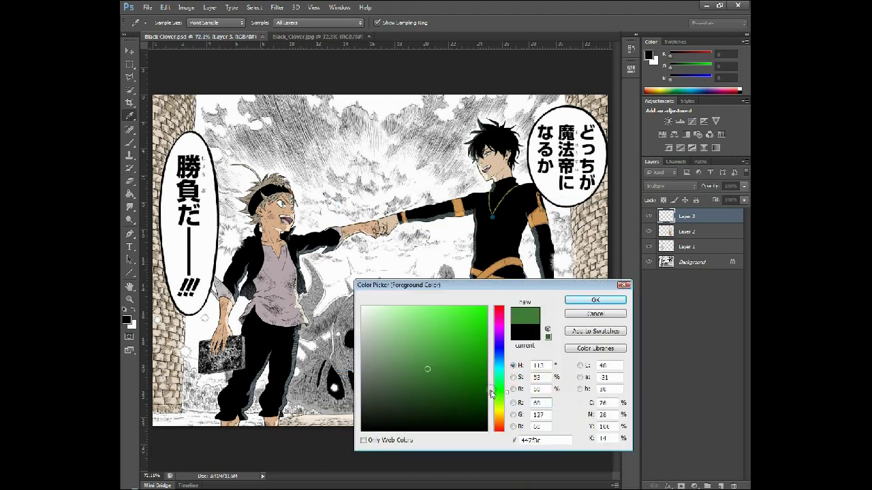
left_click_drag(493, 390, 492, 395)
left_click(430, 342)
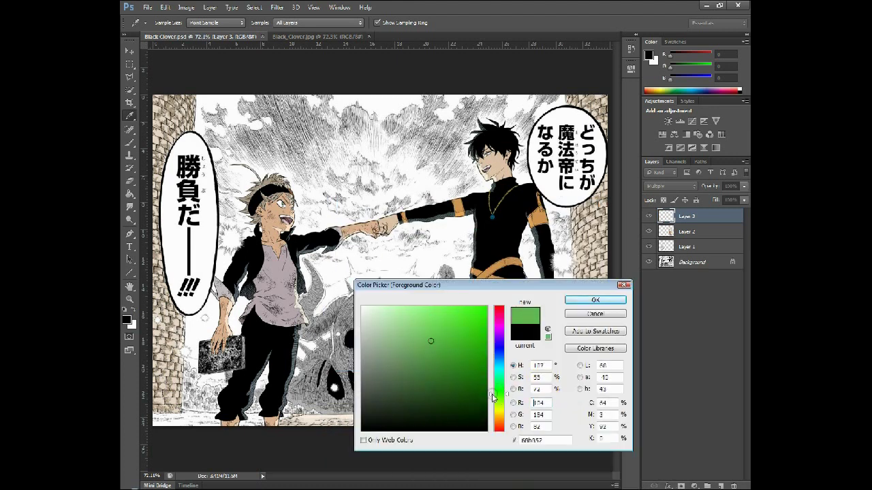
left_click(580, 300)
- Shift the foreground colour to a yellower green, #6a9a3c, and paint test dabs on the ground near the left tower
left_click(126, 318)
left_click_drag(500, 403, 508, 409)
left_click(428, 350)
left_click(563, 302)
left_click_drag(188, 423, 181, 423)
left_click(126, 319)
left_click_drag(507, 406, 507, 402)
left_click(438, 356)
left_click(572, 301)
left_click_drag(191, 423, 201, 427)
- Paint the grass tufts along the base of both towers green with a resized brush
left_click(129, 299)
left_click_drag(397, 476, 386, 476)
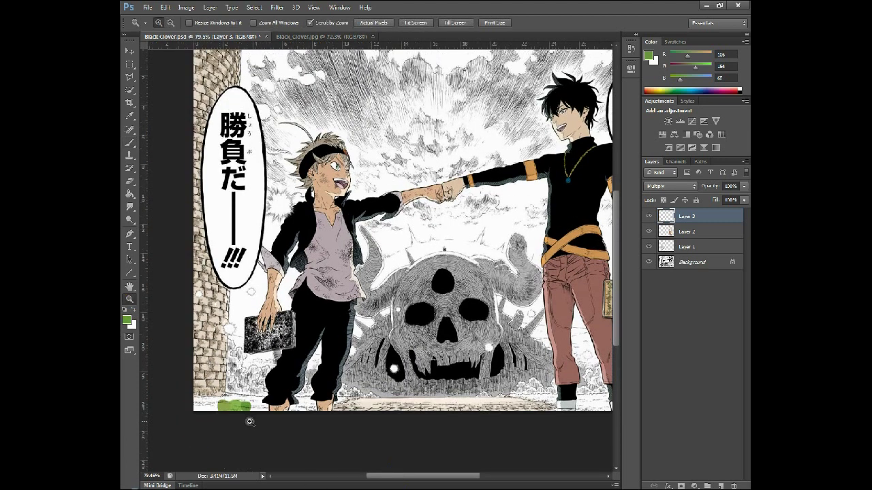
left_click_drag(246, 422, 275, 413)
left_click(129, 142)
left_click(129, 299)
left_click_drag(166, 392, 203, 394)
left_click_drag(363, 477, 351, 477)
left_click(130, 143)
left_click(170, 22)
left_click_drag(141, 56, 141, 58)
left_click(451, 8)
left_click(170, 22)
left_click(137, 56)
left_click(245, 362)
mouse_move(273, 369)
left_mouse_down()
mouse_move(339, 349)
mouse_move(358, 358)
left_mouse_up()
left_click_drag(356, 478, 561, 477)
mouse_move(333, 351)
left_mouse_down()
mouse_move(407, 361)
mouse_move(439, 343)
mouse_move(453, 360)
left_mouse_up()
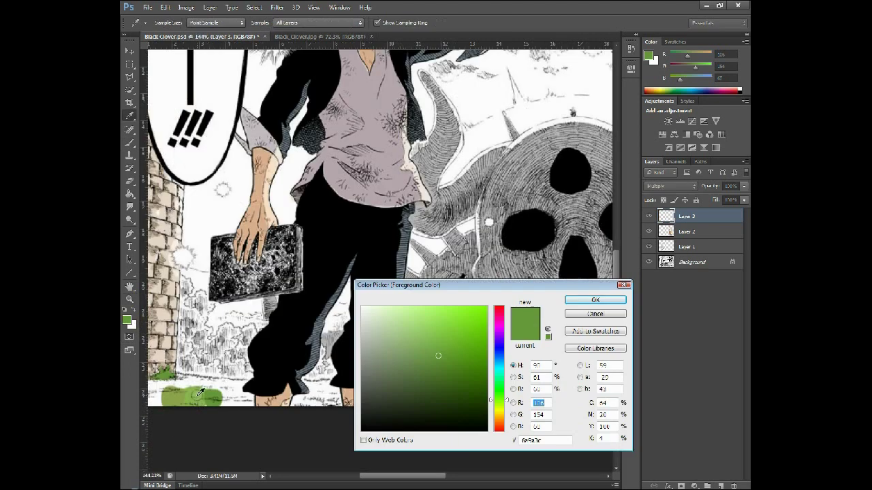
- Paint the upper strip of grass light green from the left tower past the left boy's legs to the stone path
key("b")
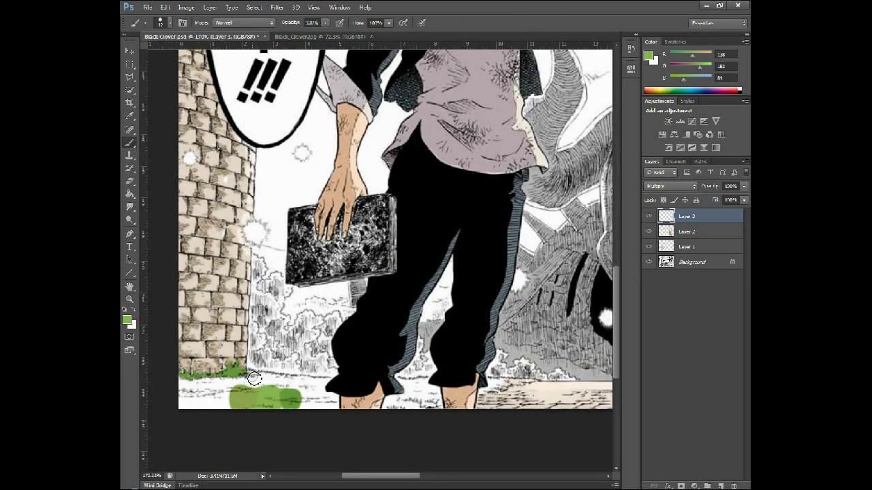
left_click_drag(248, 382, 337, 385)
left_click_drag(391, 377, 433, 388)
left_click_drag(240, 383, 334, 391)
left_click_drag(403, 390, 435, 393)
left_click_drag(491, 384, 533, 376)
- Paint the upper strip of grass light green from the stone path behind the right boy's legs towards the right tower
scroll(444, 463, "right", 3)
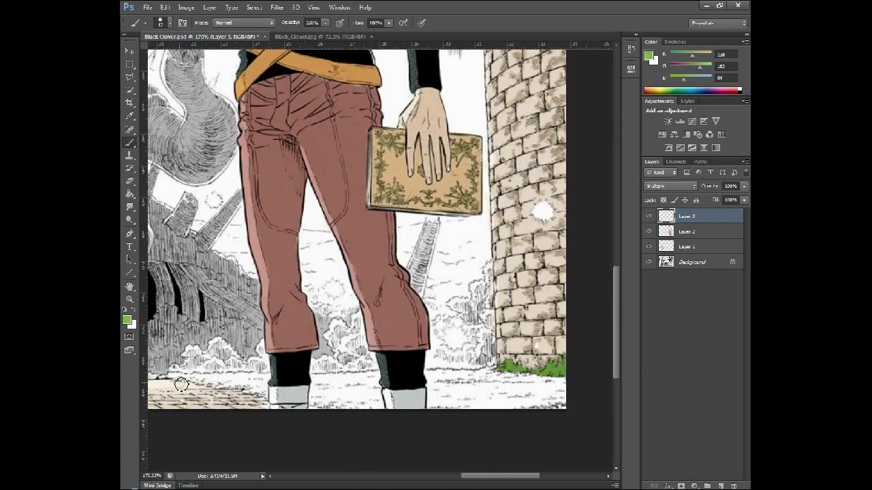
mouse_move(158, 378)
left_mouse_down()
mouse_move(259, 381)
mouse_move(221, 385)
left_mouse_up()
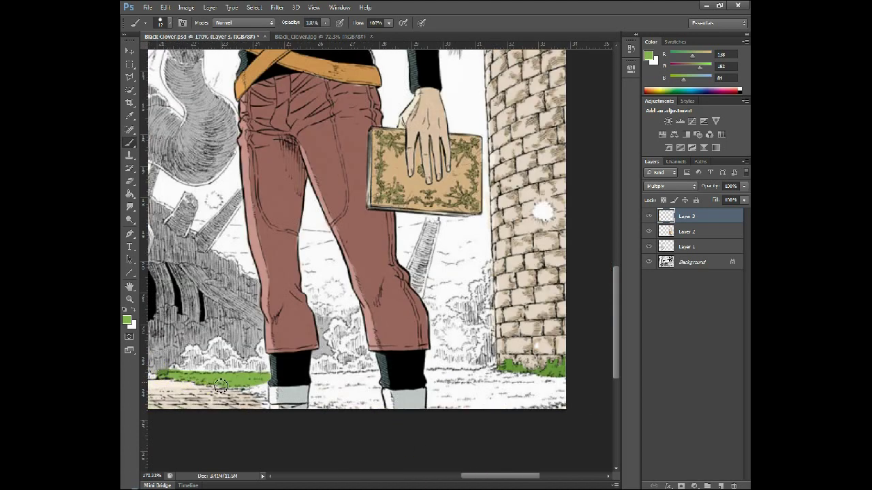
mouse_move(317, 379)
left_mouse_down()
mouse_move(376, 377)
mouse_move(258, 383)
mouse_move(356, 387)
left_mouse_up()
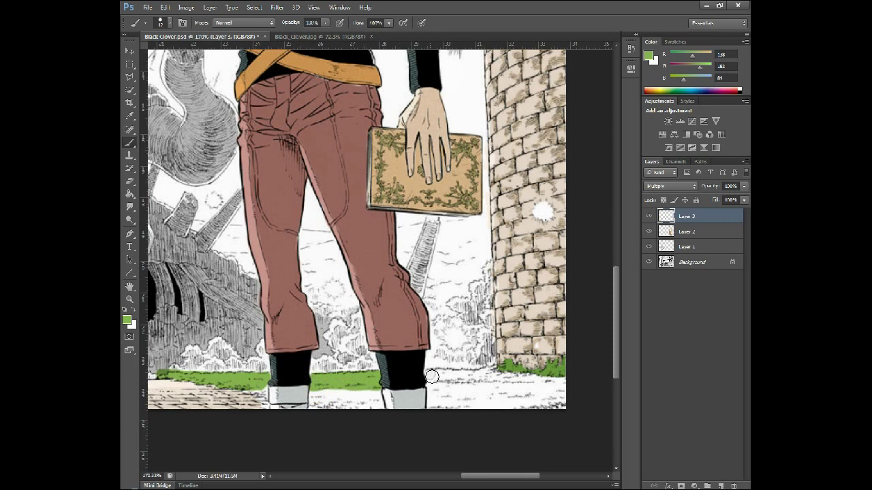
left_click_drag(431, 377, 488, 380)
key("ctrl+z")
mouse_move(431, 376)
left_mouse_down()
mouse_move(528, 379)
mouse_move(476, 385)
left_mouse_up()
- Sample the olive green from the ground dabs and paint the foreground grass between the left tower and the left boy's feet
left_click_drag(474, 476, 382, 475)
left_click(128, 322)
left_click(602, 313)
left_click(354, 398, "alt")
mouse_move(344, 386)
left_mouse_down()
mouse_move(337, 399)
mouse_move(374, 409)
left_mouse_up()
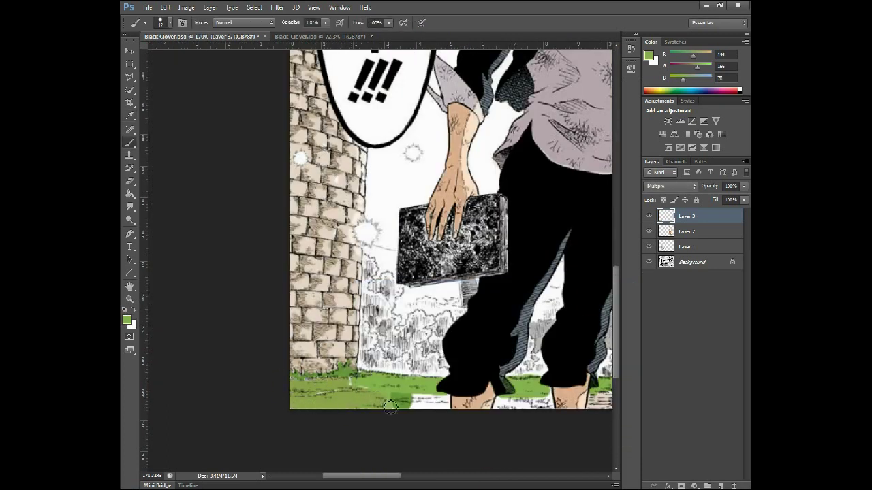
left_click_drag(383, 476, 412, 476)
left_click_drag(274, 411, 257, 407)
- Paint the foreground grass olive green between the right boy's boots and across to the base of the right tower
left_click_drag(386, 476, 497, 476)
mouse_move(332, 404)
left_mouse_down()
mouse_move(358, 410)
mouse_move(336, 400)
left_mouse_up()
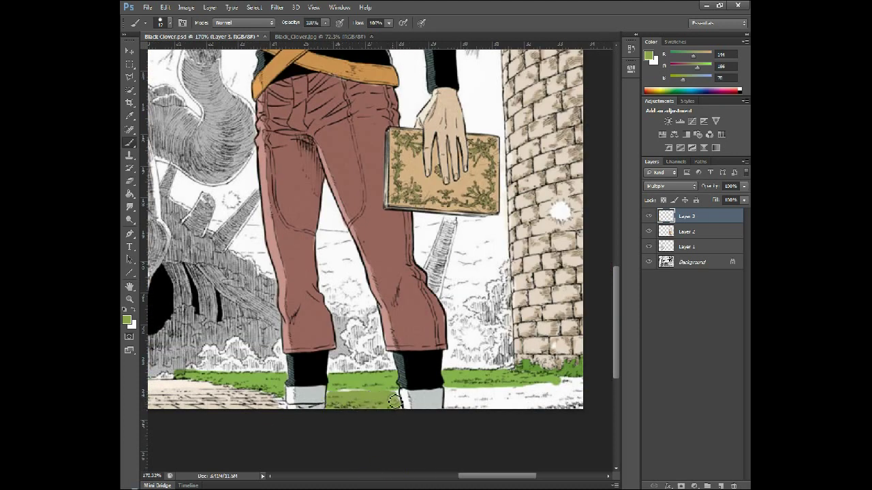
scroll(395, 401, "right", 2)
mouse_move(467, 402)
left_mouse_down()
mouse_move(497, 393)
mouse_move(395, 402)
left_mouse_up()
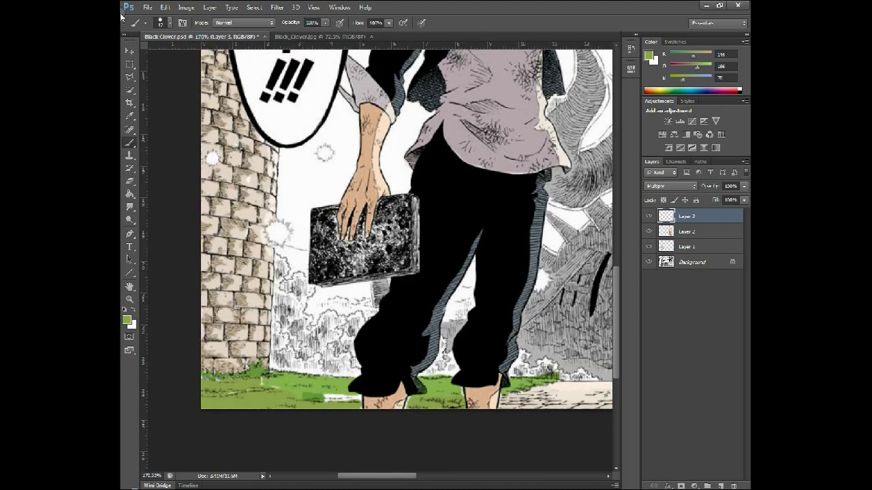
- Set the foreground colour to the darker green and place a sample dab in the white area above the black book
left_click(128, 320)
left_click(497, 401)
left_click(437, 356)
left_click(594, 300)
left_click(323, 188)
- Fill the white gap before the left boy's foot with the sampled olive green and smudge the surrounding grass tones together
left_click(130, 207)
left_click(126, 321)
left_click(275, 398)
left_click(594, 300)
left_click(129, 142)
mouse_move(329, 400)
left_mouse_down()
mouse_move(344, 403)
mouse_move(296, 398)
mouse_move(281, 387)
mouse_move(322, 393)
left_mouse_up()
left_click(130, 206)
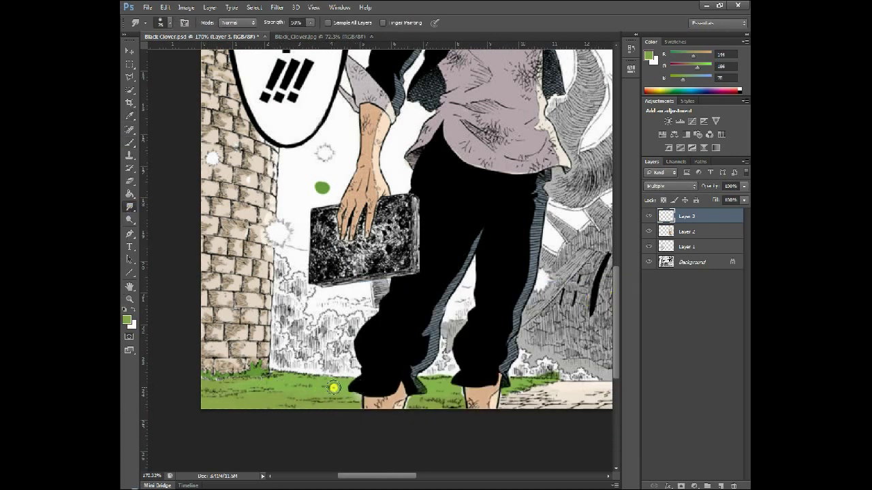
left_click_drag(446, 395, 434, 408)
- Erase the stray green around the right boy's boots with a resized eraser
left_click_drag(384, 478, 512, 478)
left_click(130, 181)
left_click(170, 22)
left_click(151, 44)
left_click(311, 390)
left_click(240, 378)
left_click(440, 369)
- Smudge the light and olive greens together in the grass from the right boy's boots to the right tower
left_click(129, 207)
left_click_drag(369, 394, 574, 391)
left_click_drag(501, 405, 603, 386)
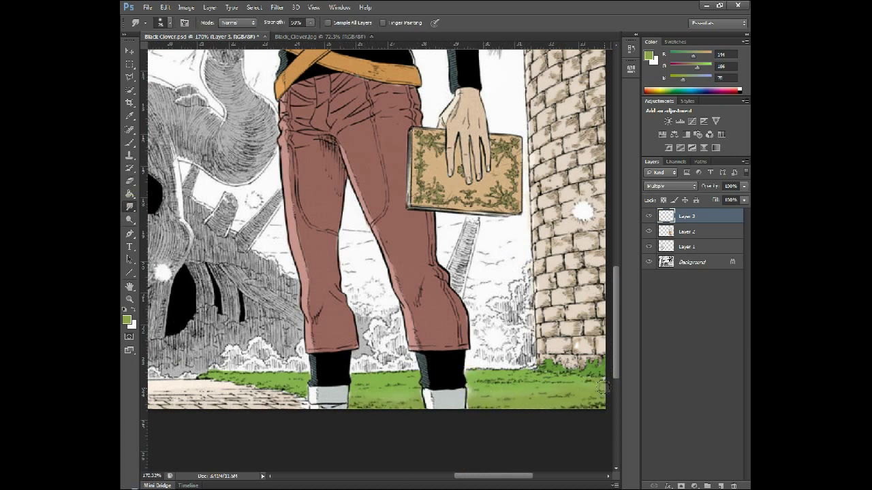
- Adjust the foreground colour to a slightly different olive green and dab it into the grass beside the right boy's boot
left_click(127, 320)
left_click_drag(491, 279, 491, 394)
left_click(486, 377)
left_click(589, 409)
left_click(130, 144)
left_click(471, 388)
left_click(127, 320)
left_click(573, 446)
left_click(474, 407)
- Smudge the light and olive greens together in the grass between the left tower and the left boy's feet
left_click(129, 300)
right_click(207, 294)
left_click(233, 301)
left_click_drag(155, 430, 357, 305)
left_click(130, 206)
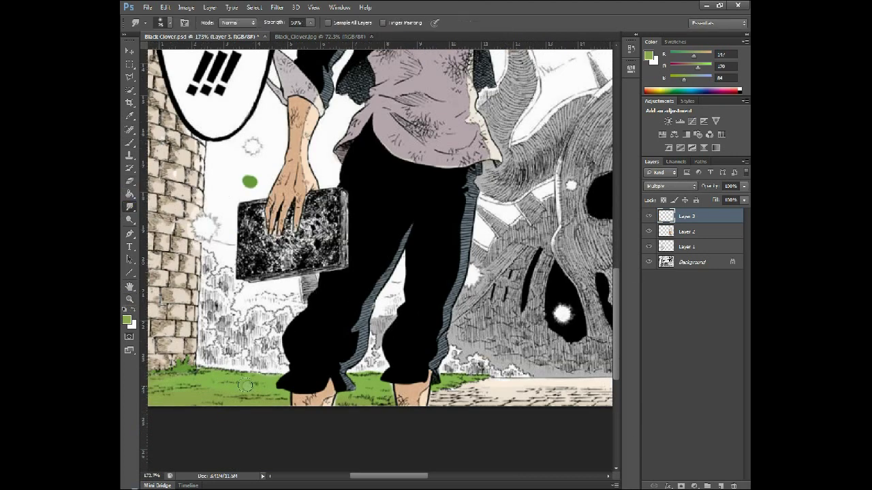
- Paint green along the base of the weeds under the left tower with the brush at 4 px
scroll(358, 396, "right", 5)
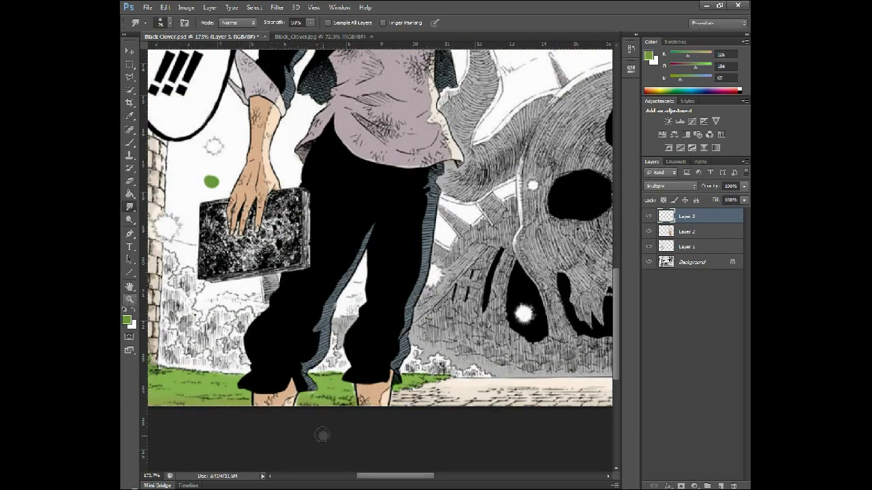
scroll(379, 225, "left", 4)
left_click(160, 23)
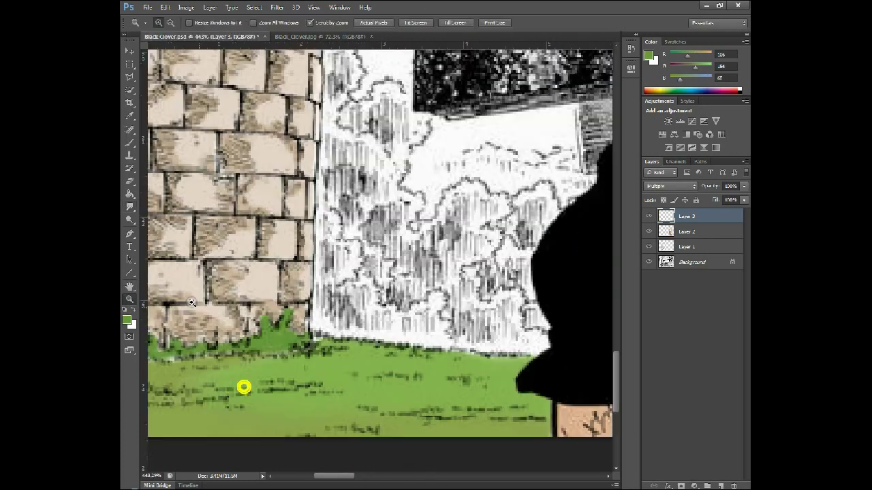
scroll(243, 387, "up", 2)
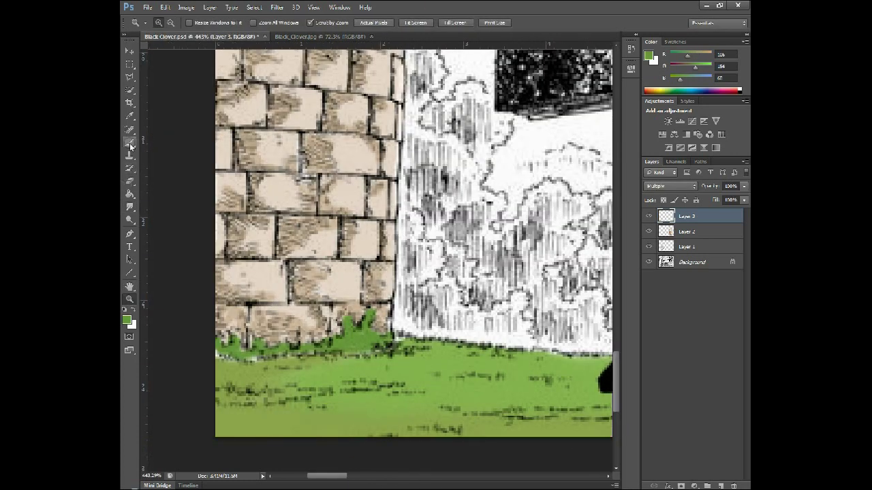
key("b")
left_click(160, 22)
left_click_drag(141, 56, 137, 56)
left_click(437, 5)
left_click_drag(219, 354, 282, 357)
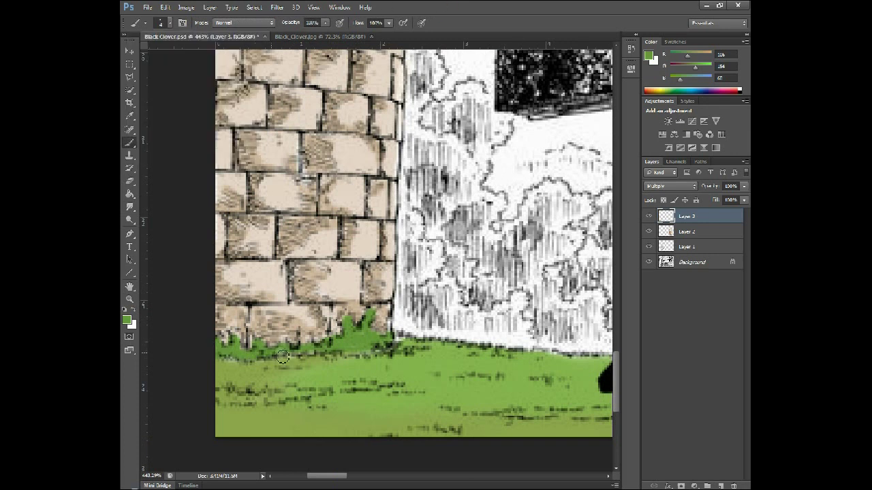
- Dab darker green with a smaller brush into the grass marks between the left tower and the left boy's feet
left_click(170, 24)
left_click_drag(137, 57, 136, 57)
key("Return")
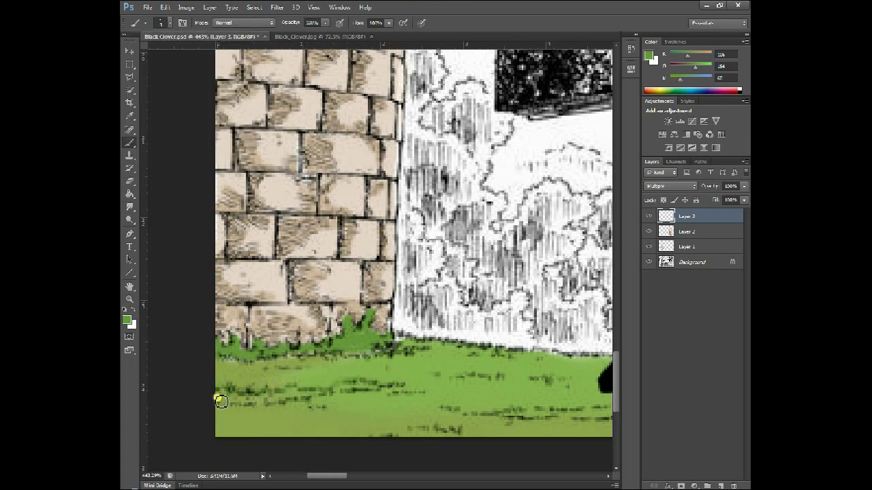
left_click(391, 393)
left_click(400, 339)
left_click(444, 407)
left_click_drag(328, 476, 344, 476)
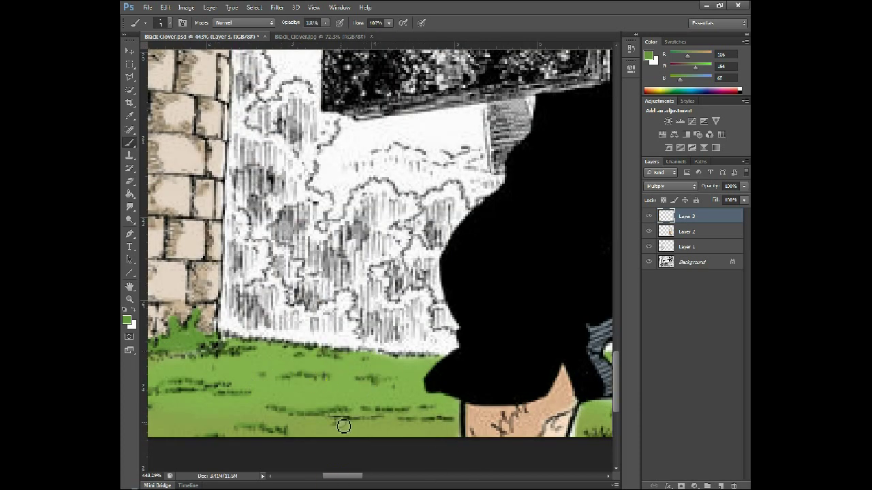
left_click(377, 479)
left_click(372, 440)
left_click(442, 418)
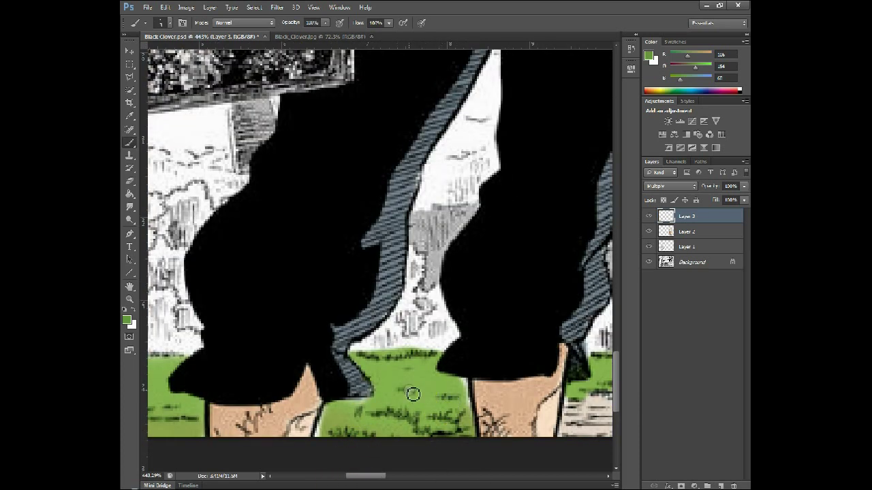
- Dab darker green into the grass marks between and beside the left boy's legs
left_click(395, 477)
left_click(340, 384)
left_click(414, 364)
left_click(465, 477)
left_click(356, 355)
left_click(525, 385)
- Dab darker green into the grass marks between the right boy's boots
scroll(543, 401, "right", 4)
left_click(361, 375)
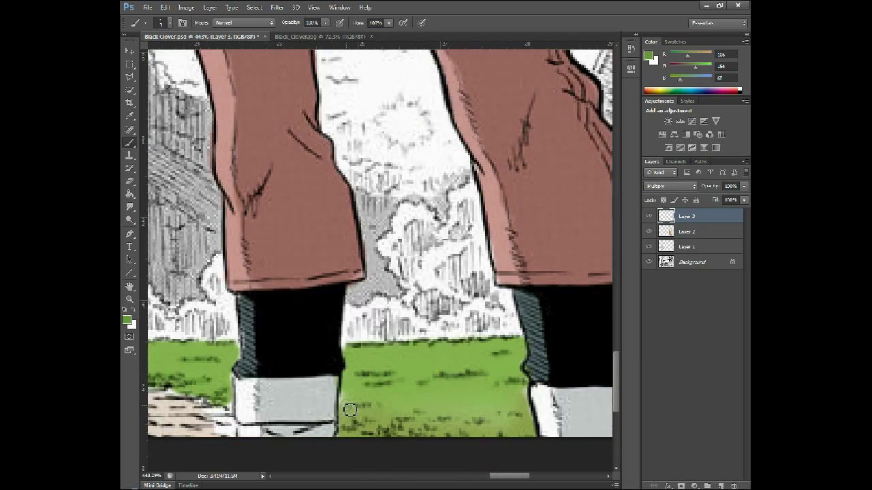
left_click(428, 418)
scroll(356, 418, "right", 4)
left_click(415, 430)
- Stroke darker green over the grass marks from the right boy's boot to the right tower
left_click_drag(337, 406, 392, 374)
mouse_move(460, 339)
left_mouse_down()
mouse_move(491, 344)
mouse_move(499, 330)
left_mouse_up()
left_click_drag(460, 354, 535, 368)
left_click(501, 398)
left_click_drag(523, 401, 597, 405)
left_click_drag(376, 405, 606, 439)
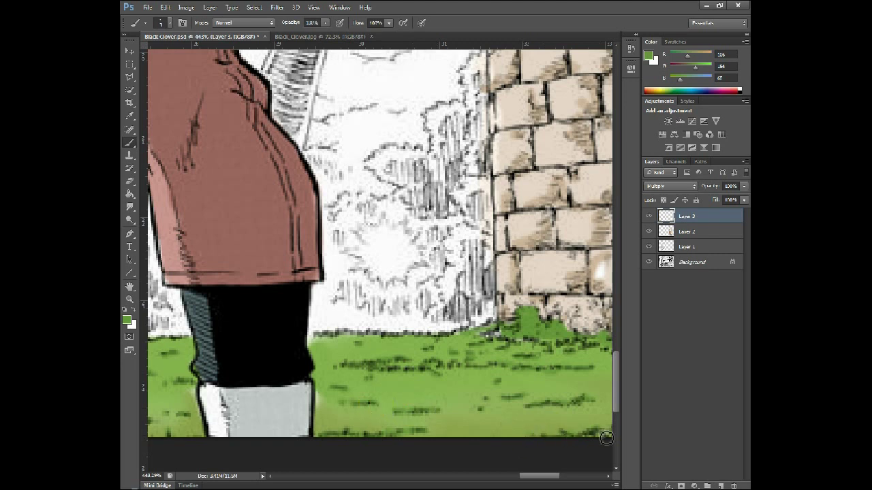
- Change the foreground colour to a lighter green and dab it onto the grass edge beside the right boy's leg
left_click(127, 322)
left_click(334, 388)
key("Return")
left_click(312, 340)
key("z")
right_click(252, 315)
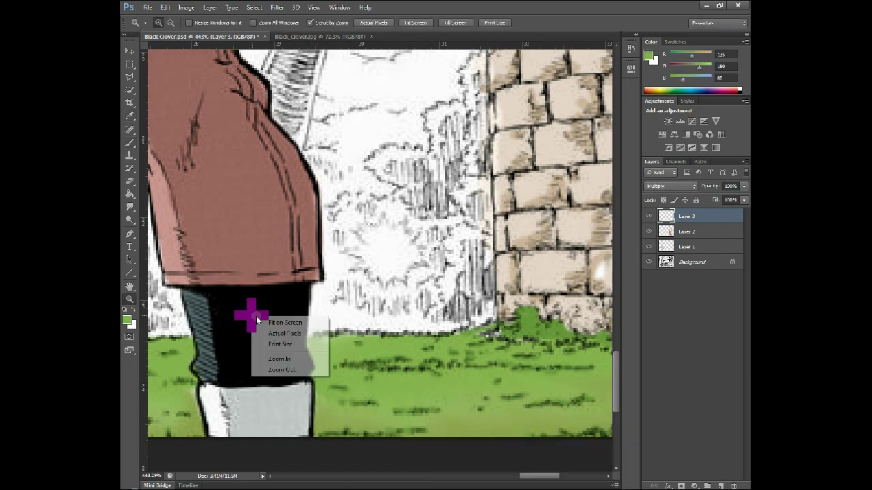
left_click(278, 323)
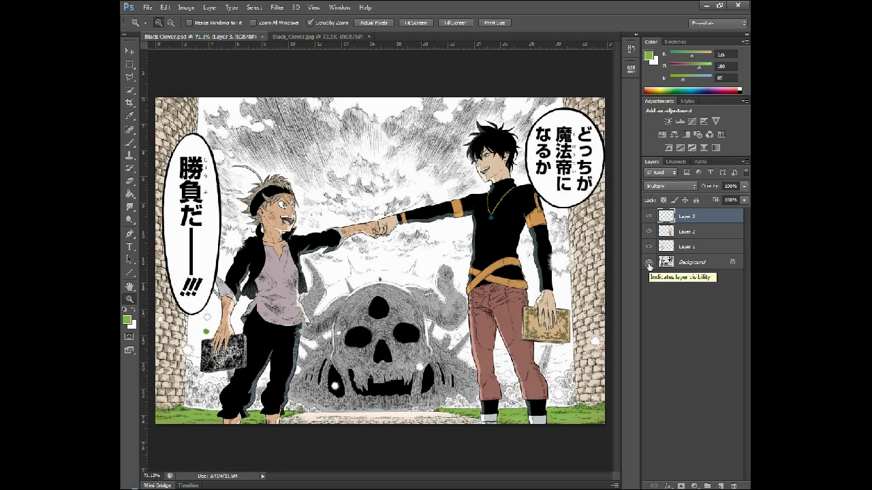
- Sample tan from the left tower with the Background layer hidden and brush it onto the paving below the skull
left_click(648, 262)
left_click(126, 319)
left_click(168, 300)
left_click(591, 446)
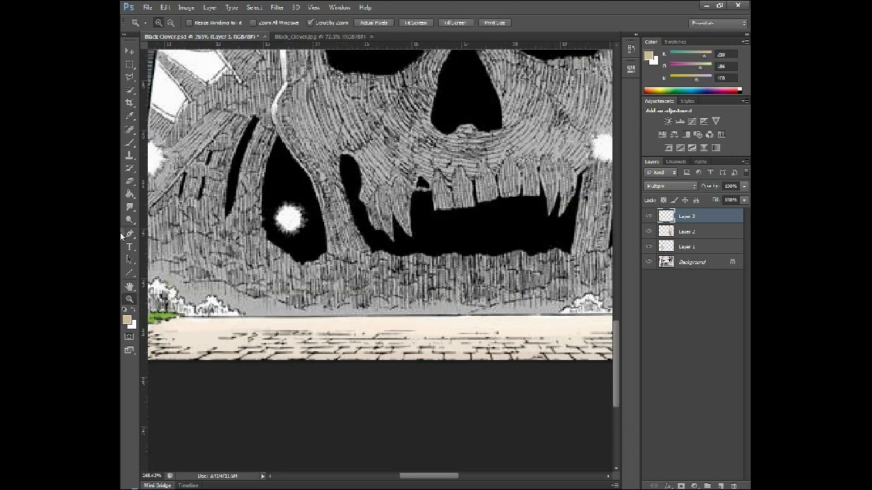
key("b")
mouse_move(235, 343)
left_mouse_down()
mouse_move(310, 352)
mouse_move(335, 341)
left_mouse_up()
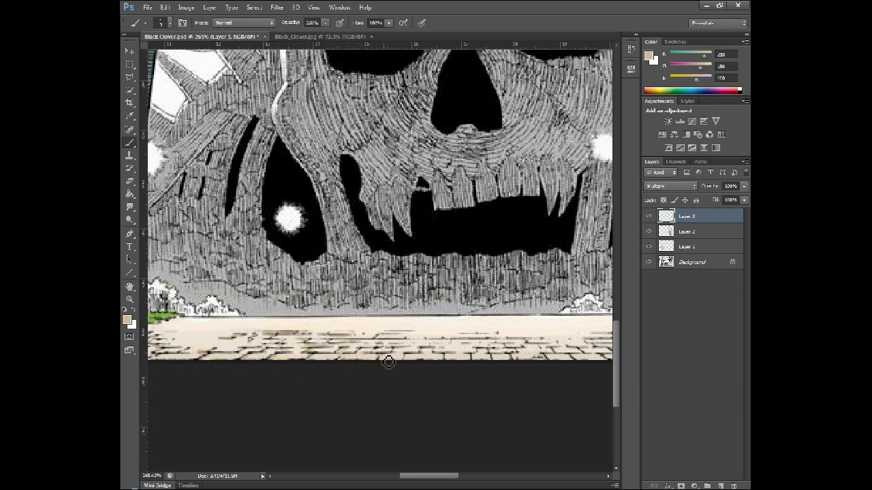
- Extend the tan shading across the paving stones below the skull's mouth towards the right-hand grass
mouse_move(394, 350)
left_mouse_down()
mouse_move(418, 360)
mouse_move(450, 342)
mouse_move(498, 346)
left_mouse_up()
left_click_drag(440, 477, 456, 476)
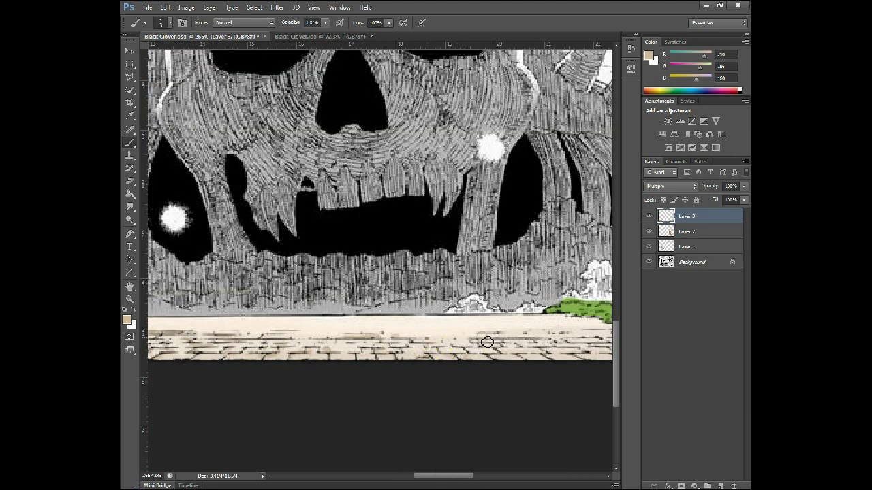
left_click_drag(492, 354, 553, 354)
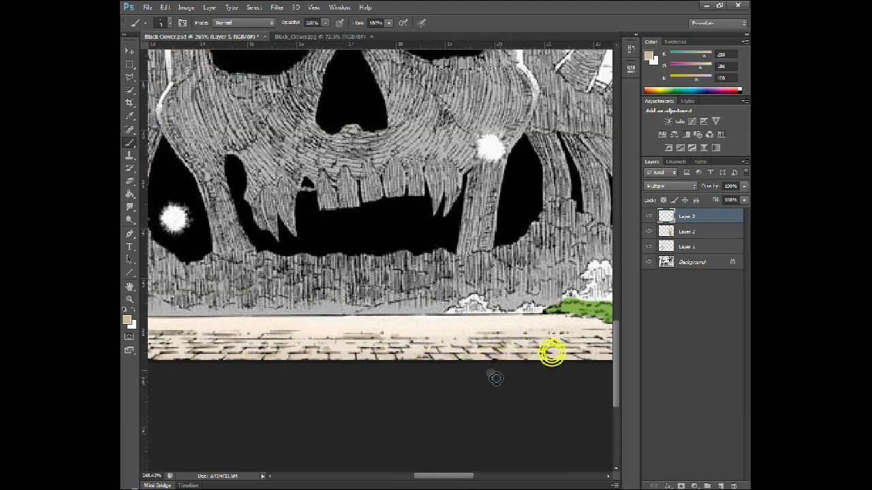
left_click_drag(444, 477, 414, 477)
left_click_drag(285, 352, 271, 357)
scroll(414, 346, "right", 5)
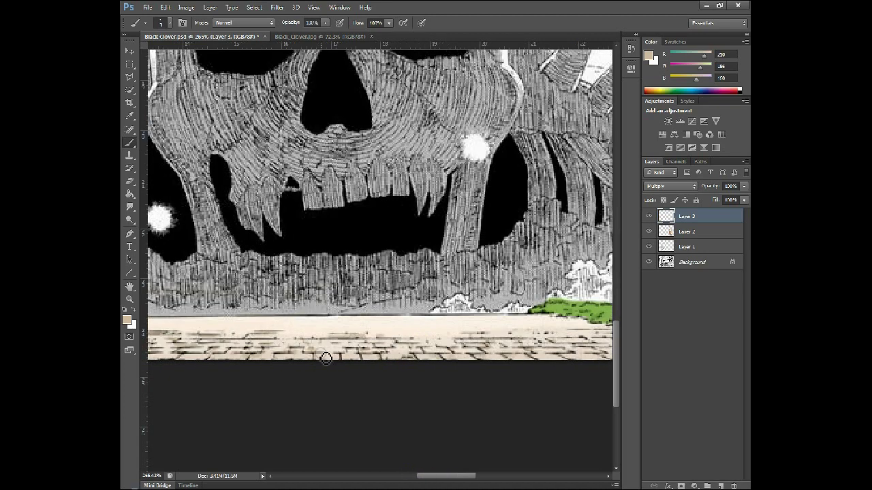
- Touch up the remaining paving stones in front of the skull with the tan brush
left_click(130, 300)
right_click(233, 312)
left_click(248, 318)
left_click_drag(402, 440, 470, 440)
left_click(129, 142)
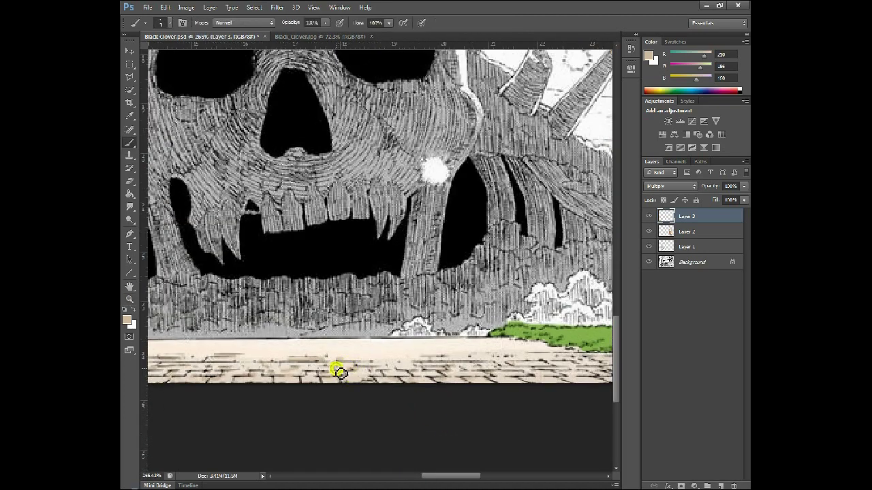
left_click_drag(444, 476, 424, 476)
left_click_drag(275, 376, 262, 377)
left_click(129, 299)
right_click(246, 322)
left_click(262, 327)
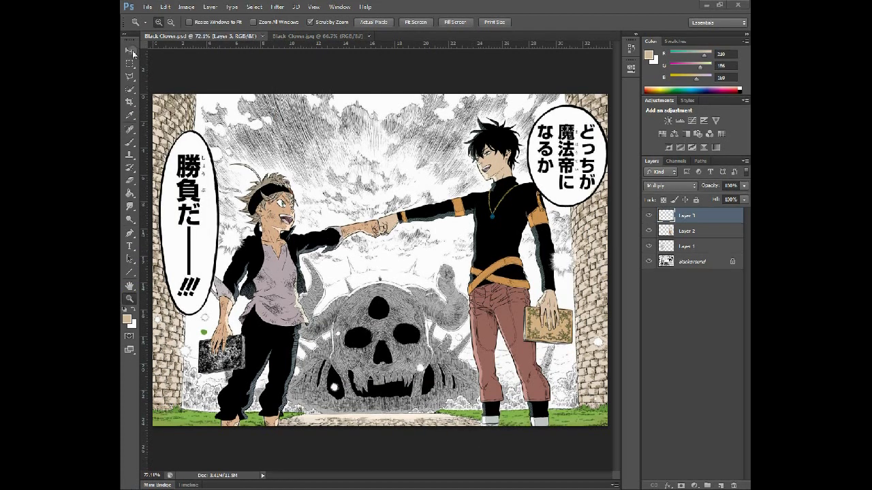
- Sample a pale grey from the stone figure's face in the coloured reference as the foreground colour
left_click(318, 36)
left_click(128, 319)
left_click(412, 146)
left_click(592, 445)
left_click(208, 37)
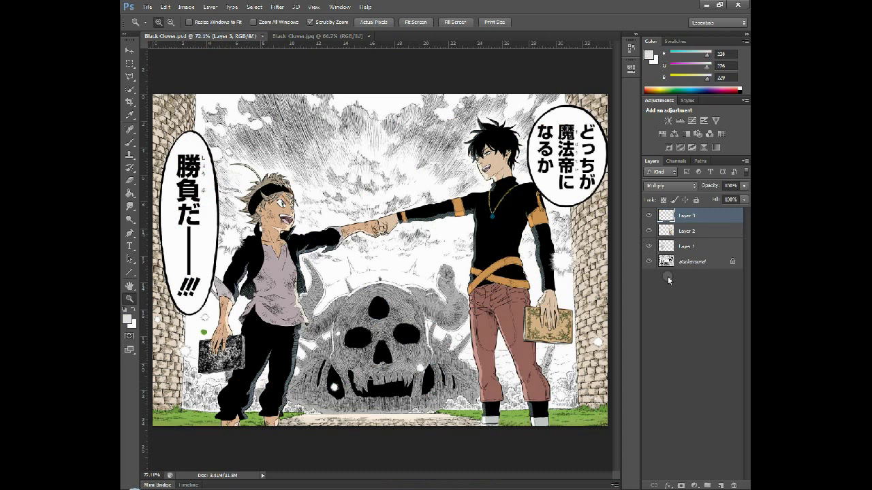
- Brush the pale grey over the skull, its horns and the ruins beside it
left_click(129, 142)
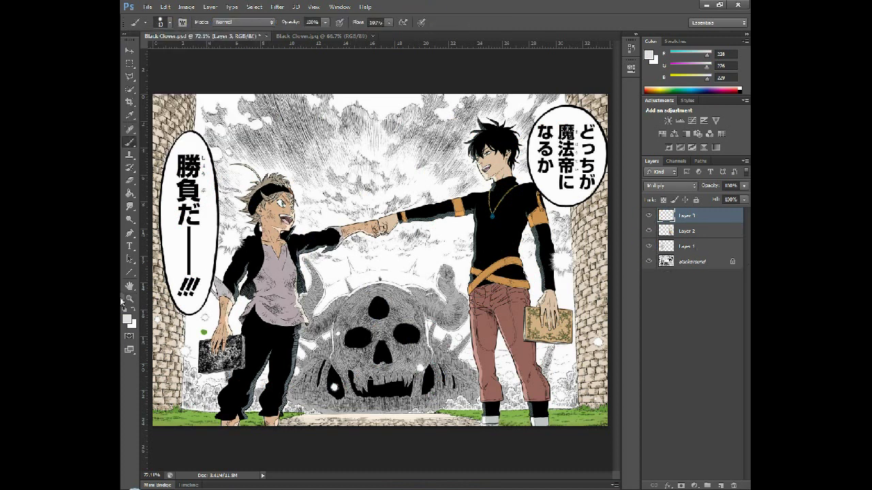
left_click(129, 299)
left_click_drag(397, 373, 426, 373)
left_click(130, 141)
mouse_move(318, 256)
left_mouse_down()
mouse_move(312, 261)
mouse_move(418, 243)
mouse_move(401, 236)
left_mouse_up()
mouse_move(369, 222)
left_mouse_down()
mouse_move(454, 254)
mouse_move(468, 235)
mouse_move(508, 255)
left_mouse_up()
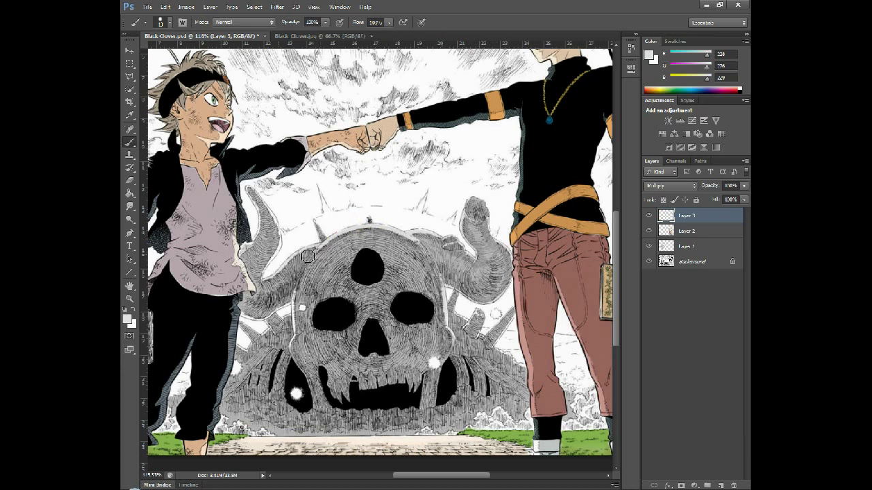
left_click_drag(268, 216, 260, 280)
left_click_drag(253, 203, 248, 257)
mouse_move(249, 317)
left_mouse_down()
mouse_move(291, 303)
mouse_move(294, 349)
left_mouse_up()
- Sample a darker grey from the reference's stone figure and paint it over the skull's face and left horn
scroll(463, 293, "down", 2)
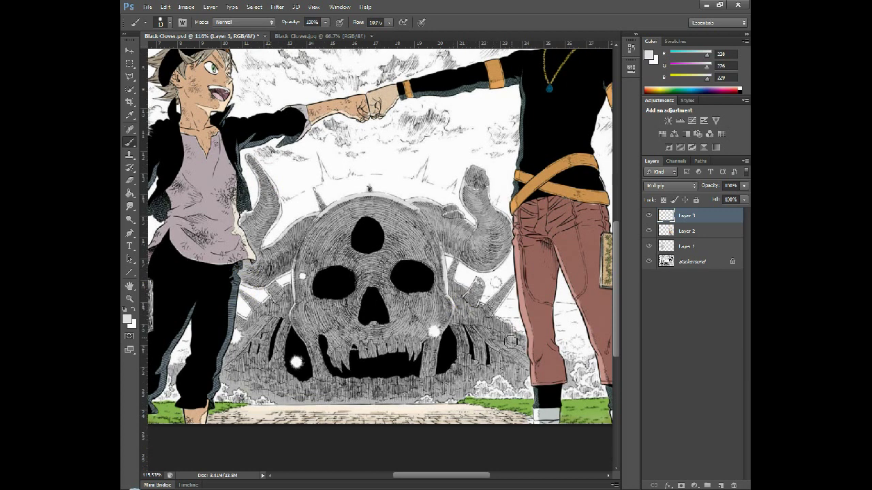
left_click(365, 170)
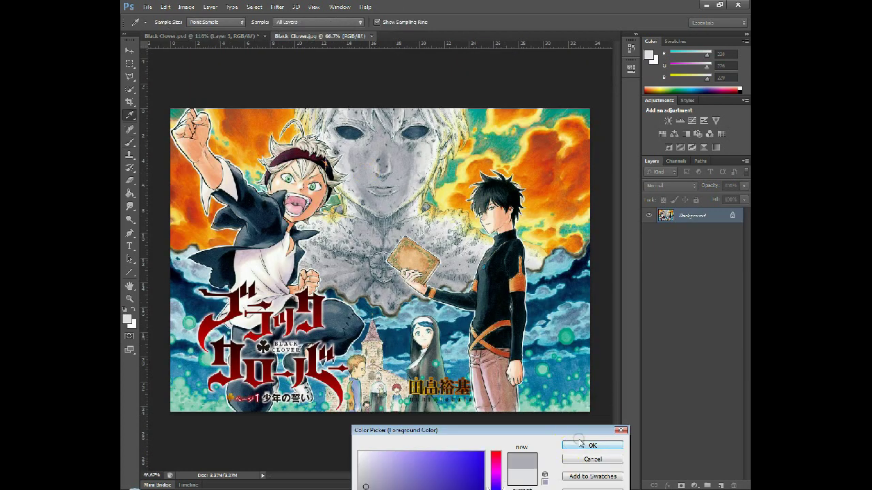
left_click(580, 444)
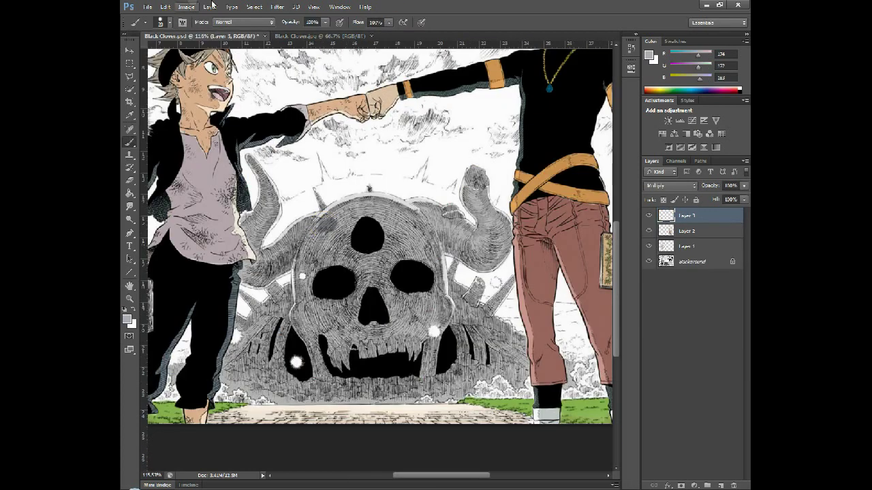
mouse_move(344, 228)
left_mouse_down()
mouse_move(357, 256)
mouse_move(381, 273)
mouse_move(367, 220)
mouse_move(387, 228)
mouse_move(353, 325)
mouse_move(371, 358)
mouse_move(409, 345)
mouse_move(323, 326)
mouse_move(332, 267)
mouse_move(380, 320)
mouse_move(420, 304)
mouse_move(433, 251)
mouse_move(443, 318)
left_mouse_up()
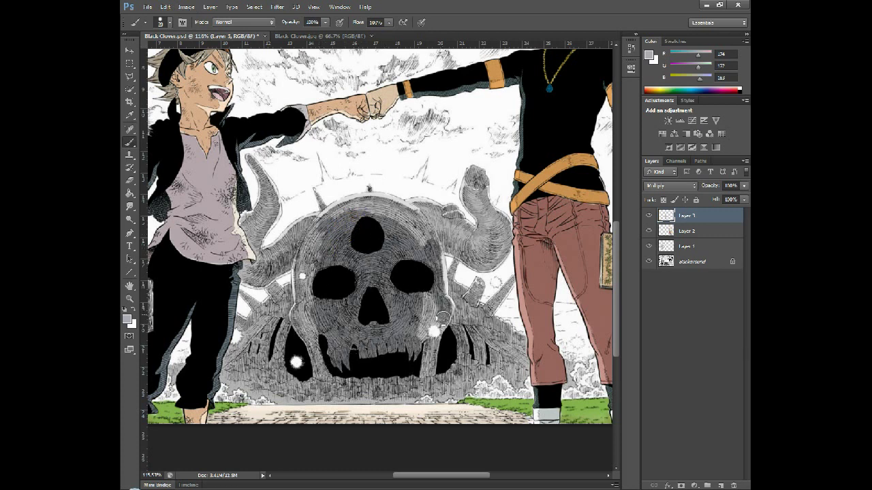
mouse_move(324, 372)
left_mouse_down()
mouse_move(305, 330)
mouse_move(317, 301)
mouse_move(322, 315)
mouse_move(309, 313)
mouse_move(313, 287)
mouse_move(276, 335)
mouse_move(248, 340)
mouse_move(265, 327)
mouse_move(251, 291)
left_mouse_up()
scroll(310, 329, "up", 3)
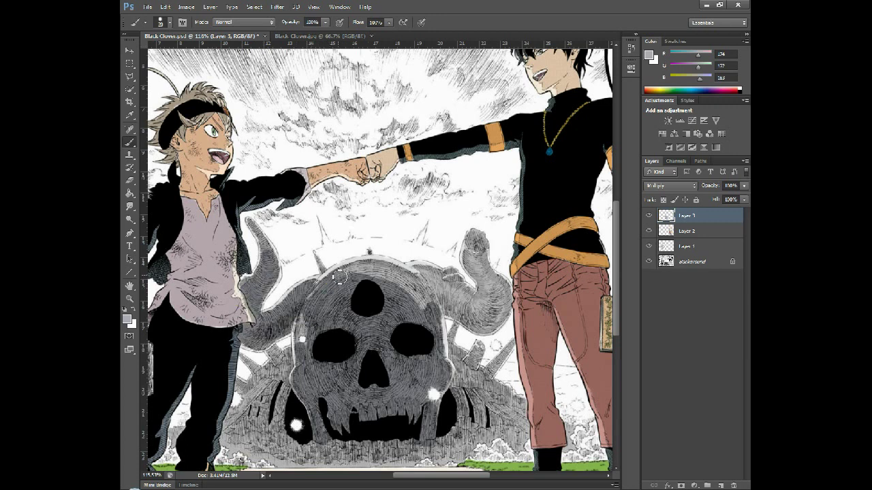
- Paint the darker grey over the skull's forehead and right horn, comparing the last stroke undone and restored
mouse_move(332, 292)
left_mouse_down()
mouse_move(345, 273)
mouse_move(385, 270)
mouse_move(432, 220)
mouse_move(357, 276)
mouse_move(376, 268)
mouse_move(421, 285)
mouse_move(438, 313)
mouse_move(403, 288)
mouse_move(451, 277)
mouse_move(463, 317)
mouse_move(464, 294)
mouse_move(499, 320)
left_mouse_up()
key("ctrl+z")
key("ctrl+z")
- Dab a darker grey swatch spot in the sky and sample a colour near the right horn with the Background layer hidden
left_click(451, 225)
left_click(128, 319)
left_click(592, 459)
left_click(648, 262)
left_click(127, 318)
left_click(496, 346)
left_click(591, 446)
left_click(648, 261)
- Resample the darker grey from the spot in the sky and touch up the lower curve of the right horn
left_click(127, 319)
left_click(453, 225)
left_click(592, 447)
mouse_move(477, 327)
left_mouse_down()
mouse_move(502, 313)
mouse_move(484, 300)
left_mouse_up()
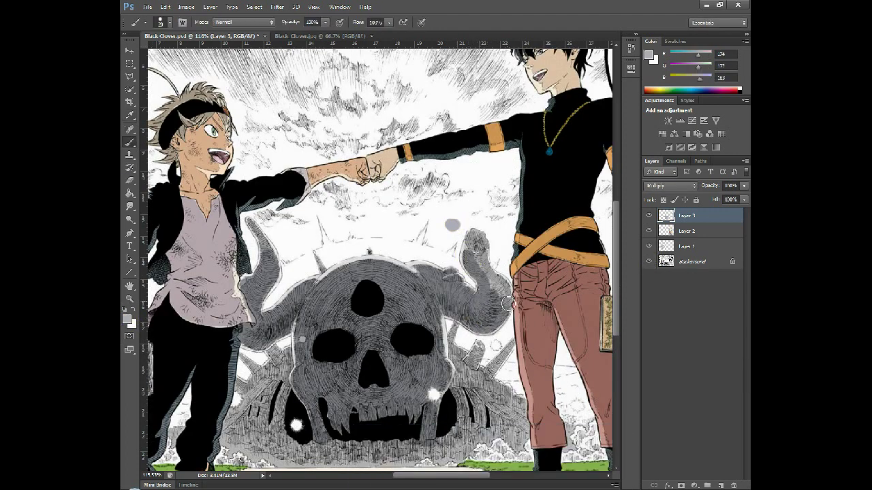
- Brush the darker grey over the ribbed ruins on both sides of the skull
key("e")
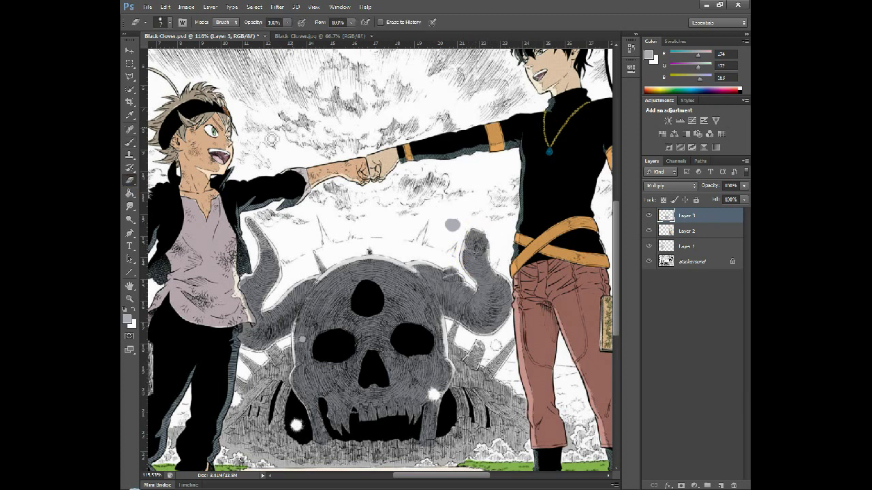
key("b")
scroll(298, 322, "down", 3)
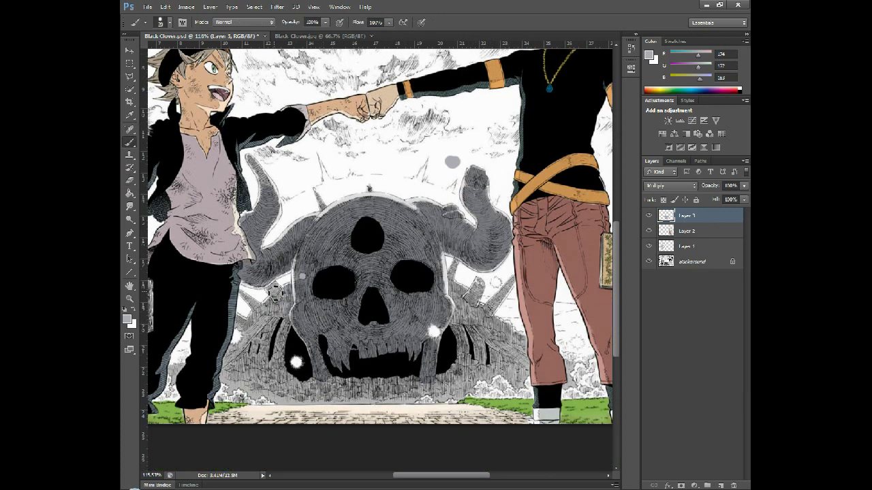
mouse_move(283, 296)
left_mouse_down()
mouse_move(251, 347)
mouse_move(279, 361)
left_mouse_up()
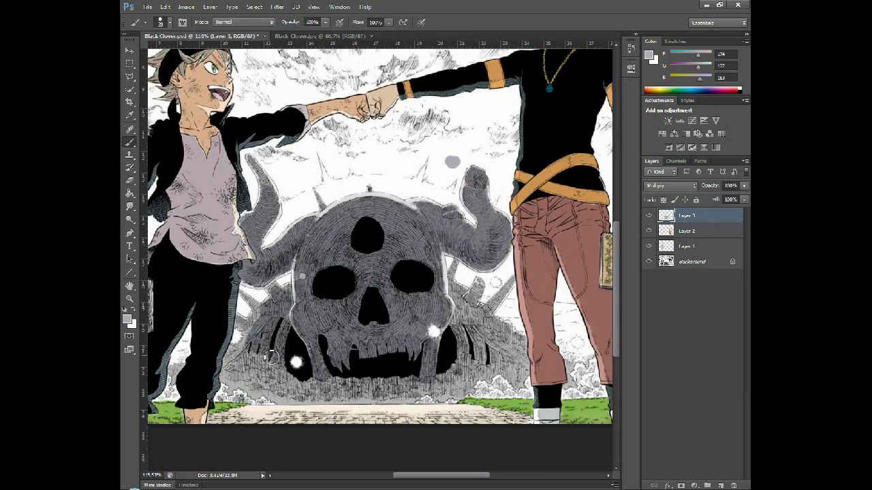
scroll(270, 357, "up", 1)
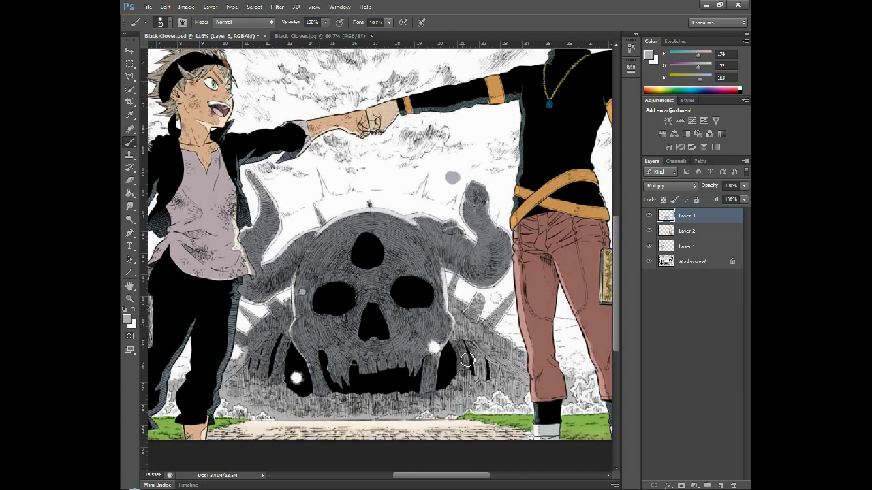
left_click_drag(467, 360, 487, 357)
- Fill the ruins beside the left boy's leg with a smaller grey brush and erase grey from the skull's bright spot
left_click(170, 22)
left_click(492, 6)
scroll(282, 324, "up", 5)
scroll(252, 283, "down", 2)
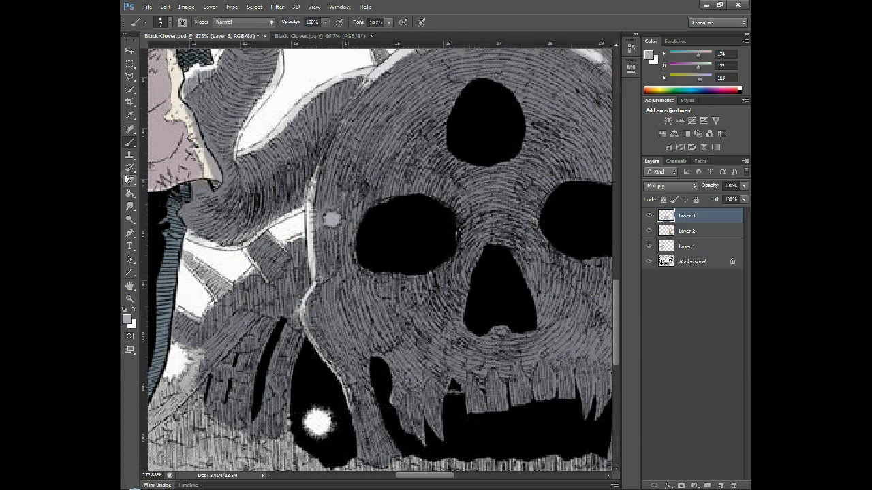
key("e")
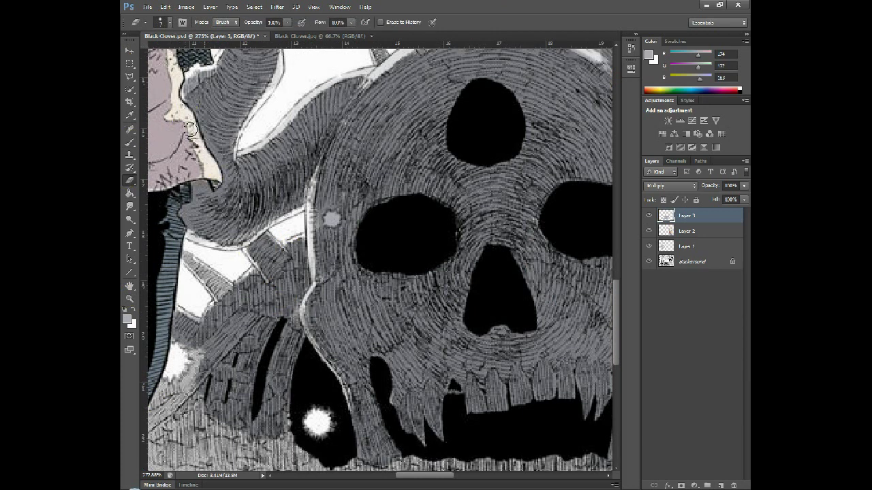
key("b")
scroll(189, 227, "down", 8)
scroll(272, 259, "left", 5)
left_click_drag(272, 259, 254, 257)
key("e")
scroll(424, 147, "up", 4)
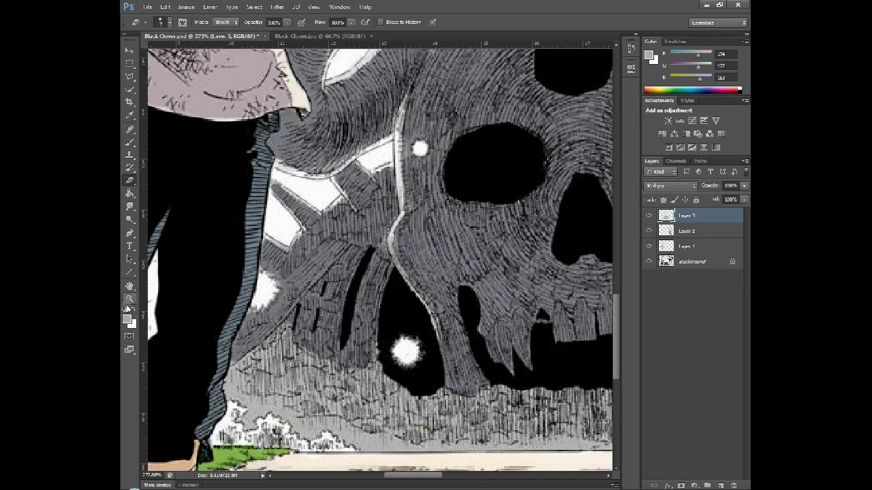
- Brush the grey over the spikes and ruins between the skull and the right boy's leg
left_click(130, 298)
left_click_drag(381, 266, 299, 266)
left_click_drag(422, 266, 503, 266)
left_click(130, 142)
left_click_drag(411, 348, 495, 418)
scroll(314, 218, "up", 1)
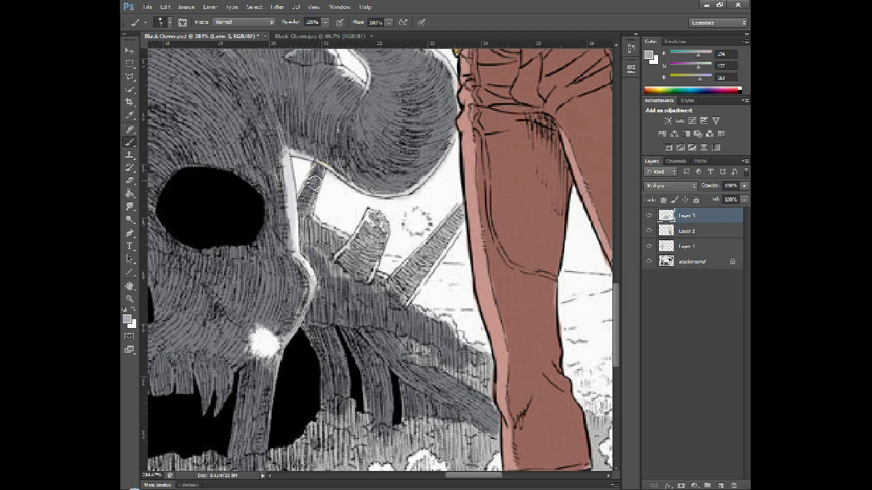
mouse_move(309, 235)
left_mouse_down()
mouse_move(323, 273)
mouse_move(343, 271)
mouse_move(367, 235)
mouse_move(383, 240)
mouse_move(375, 217)
left_mouse_up()
mouse_move(459, 217)
left_mouse_down()
mouse_move(428, 253)
mouse_move(460, 212)
left_mouse_up()
- Clean up the grey around the spikes and fill the sloping ruins beside the right boy's leg
left_click(130, 181)
scroll(700, 323, "down", 2)
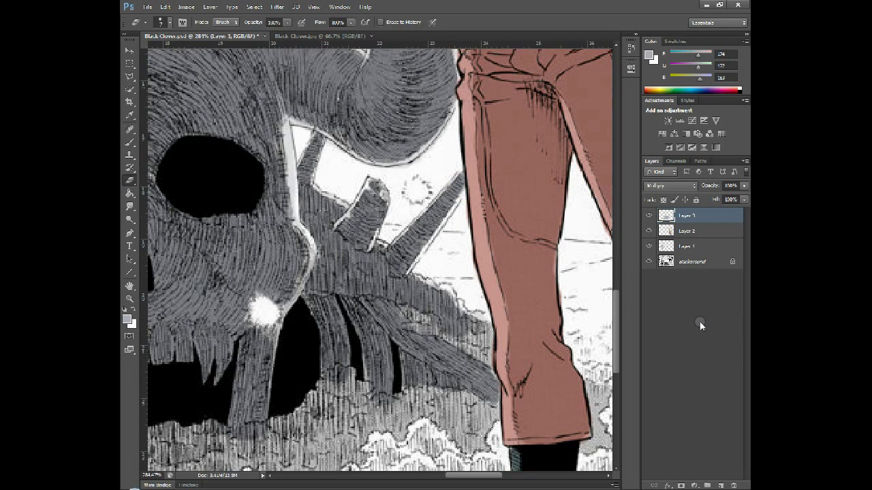
left_click(130, 155)
scroll(418, 306, "down", 1)
left_click(448, 351)
left_click(438, 190)
left_click(129, 143)
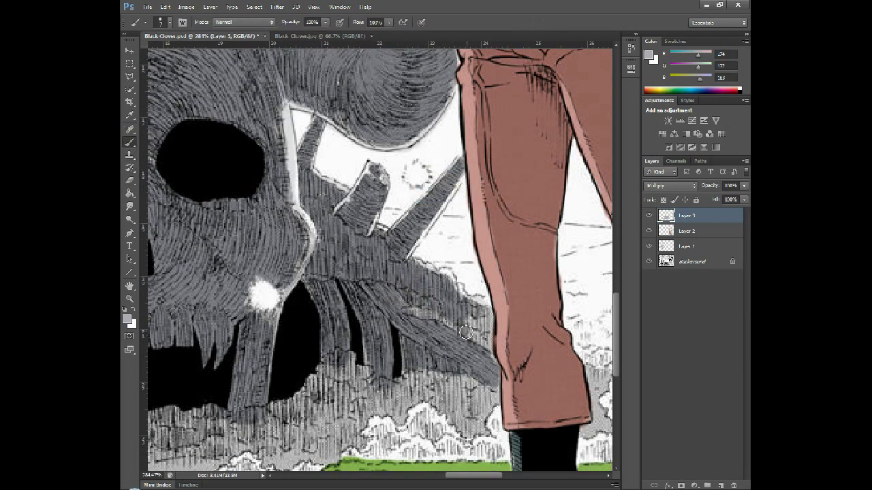
left_click_drag(465, 333, 461, 329)
left_click(486, 359)
- Set the foreground colour to a darker grey, RGB 139, 141, 153
mouse_move(478, 476)
left_mouse_down()
mouse_move(498, 476)
mouse_move(475, 476)
left_mouse_up()
left_click_drag(616, 360, 616, 320)
left_click(649, 262)
left_click(127, 320)
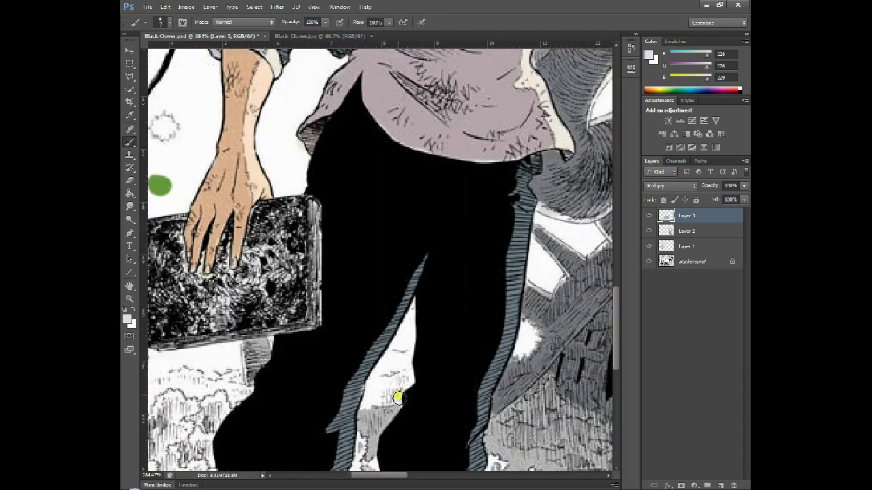
key("z")
key("ctrl+0")
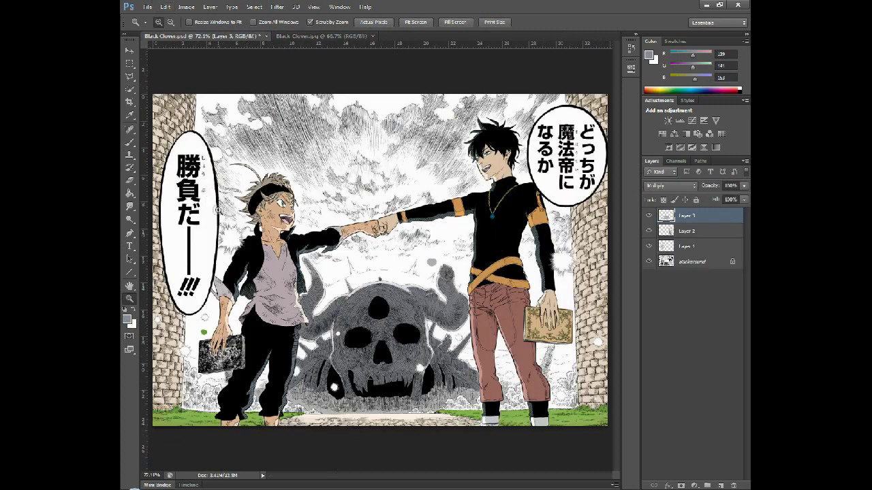
- Shade the skull's jaw and teeth with the darker grey, reducing the brush size for the smaller parts
key("i")
left_click(409, 367)
left_click_drag(408, 367, 422, 366)
key("b")
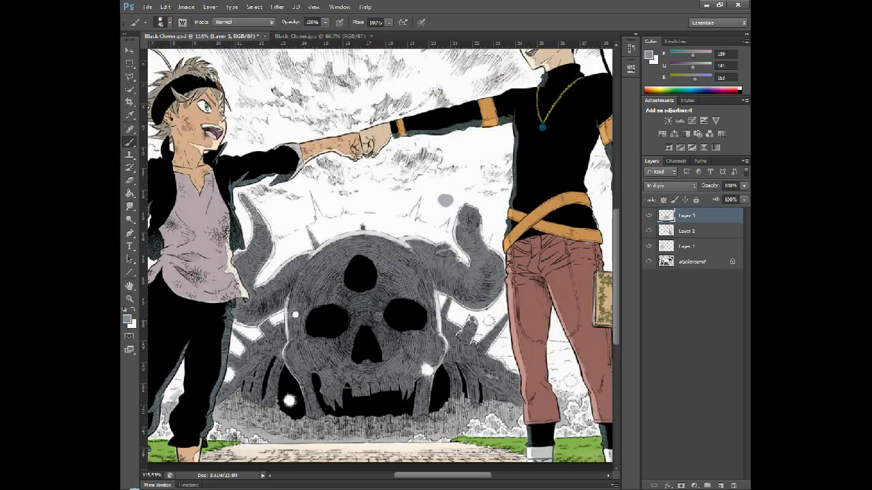
left_click_drag(339, 409, 354, 405)
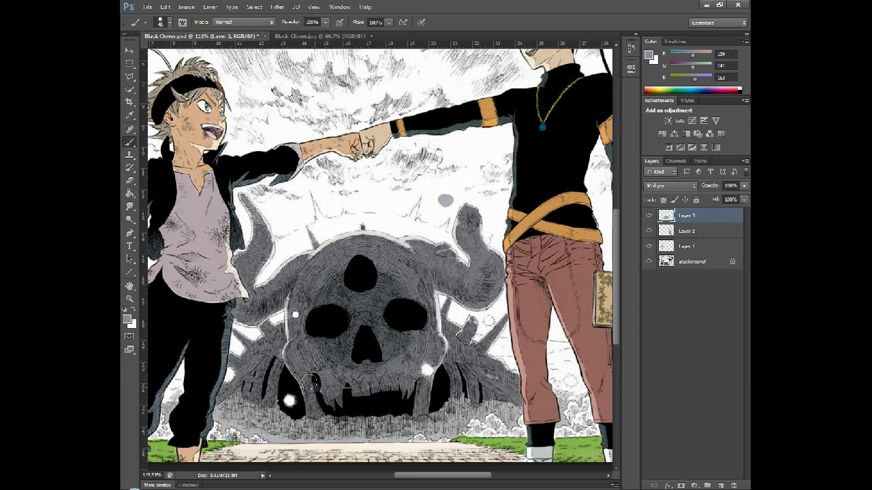
mouse_move(312, 371)
left_mouse_down()
mouse_move(321, 406)
mouse_move(346, 409)
mouse_move(373, 395)
left_mouse_up()
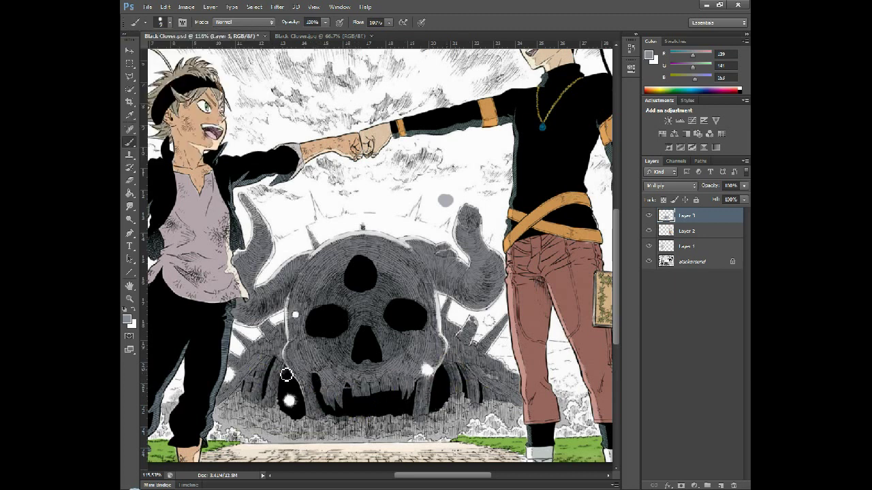
- Erase the grey swatch spot from the sky and save the file
left_click(129, 205)
left_click(329, 300)
left_click(321, 310)
left_click(334, 358)
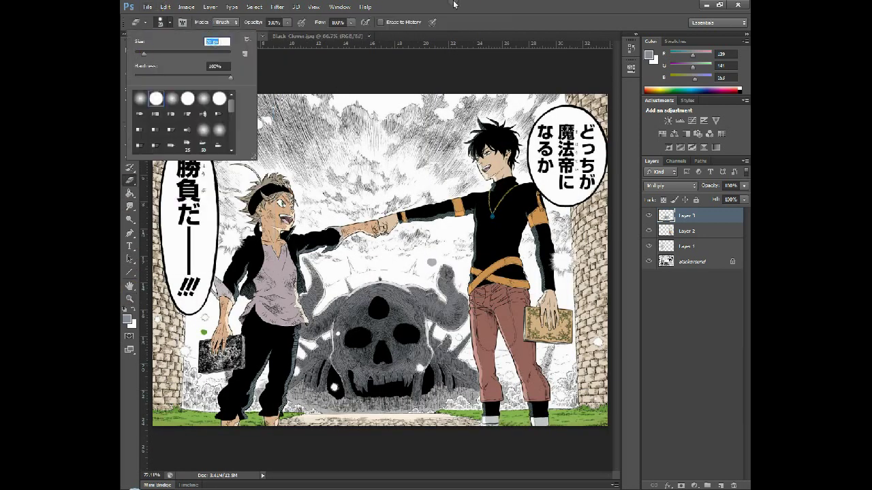
left_click(429, 262)
left_click(147, 7)
left_click(172, 116)
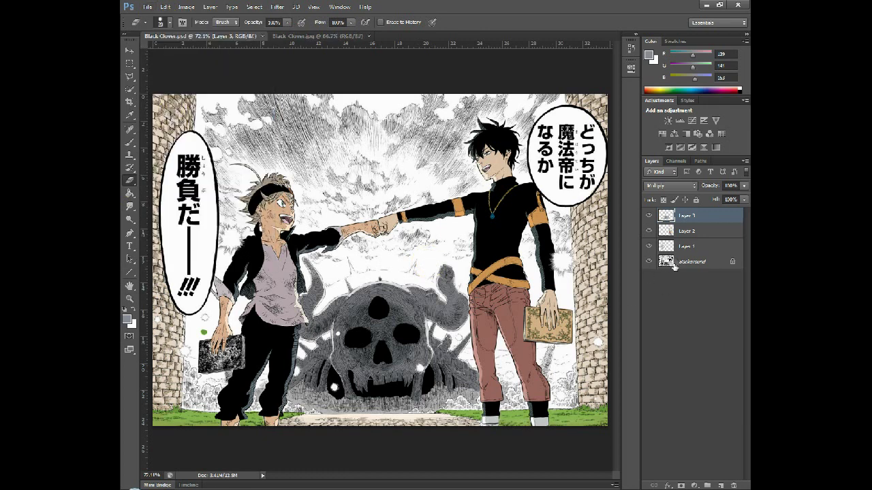
- Sample the dark green swatch, RGB 72, 106, 41, and dab it on the bushes beside the left tower
left_click(126, 322)
left_click(205, 333)
left_click_drag(516, 431, 527, 244)
mouse_move(422, 331)
left_mouse_down()
mouse_move(424, 344)
mouse_move(445, 348)
left_mouse_up()
left_click(601, 257)
key("b")
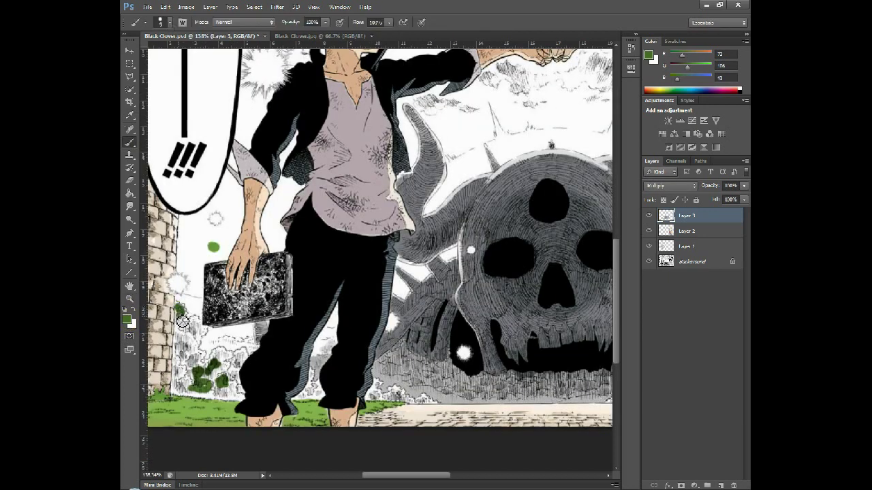
- Add a new Multiply layer above Layer 3 and erase the green swatch and bush dabs from Layer 3
key("ctrl+shift+n")
key("Return")
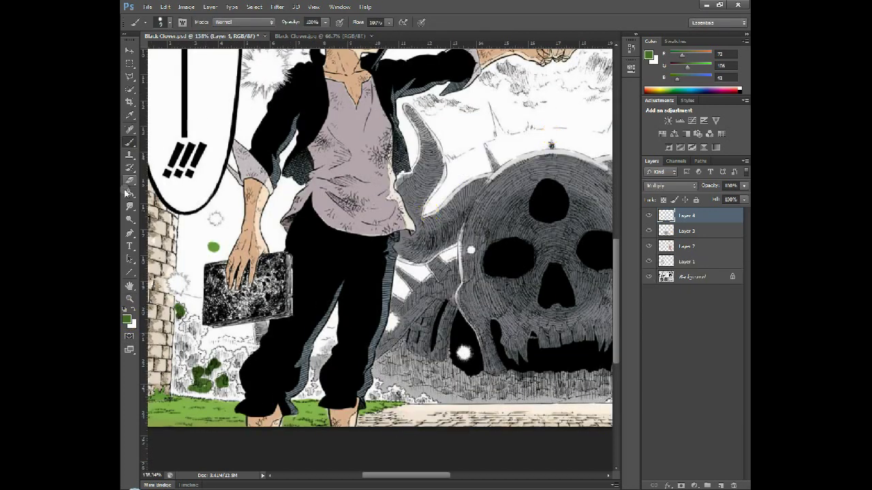
key("e")
left_click(692, 231)
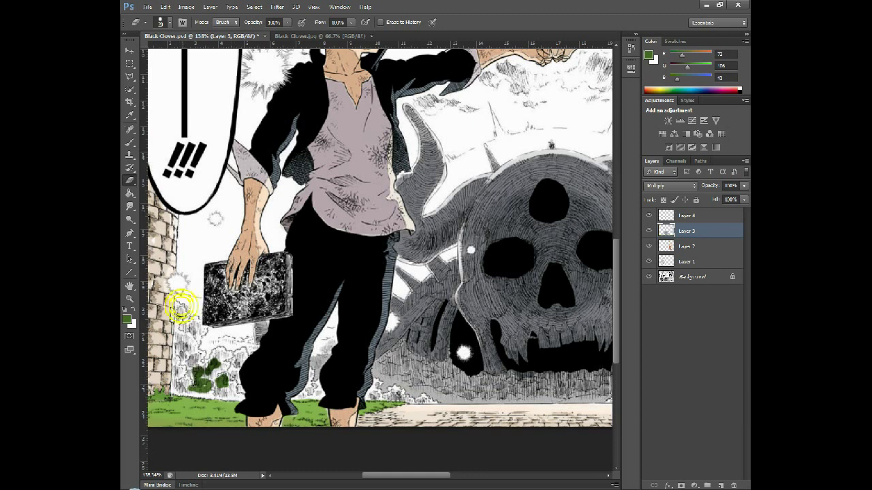
left_click_drag(206, 365, 222, 381)
- Paint the bushes between the left tower and the left boy's leg dark green on the top layer
left_click(688, 216)
left_click(129, 142)
mouse_move(179, 305)
left_mouse_down()
mouse_move(182, 336)
mouse_move(225, 343)
left_mouse_up()
left_click(128, 297)
left_click(129, 142)
mouse_move(195, 284)
left_mouse_down()
mouse_move(184, 412)
mouse_move(339, 432)
mouse_move(340, 357)
mouse_move(374, 330)
mouse_move(350, 322)
mouse_move(279, 329)
mouse_move(295, 317)
mouse_move(321, 357)
mouse_move(298, 413)
mouse_move(314, 394)
mouse_move(281, 342)
mouse_move(293, 398)
mouse_move(181, 416)
mouse_move(200, 377)
mouse_move(250, 369)
mouse_move(247, 327)
mouse_move(231, 336)
mouse_move(201, 313)
mouse_move(222, 348)
mouse_move(212, 305)
mouse_move(232, 287)
mouse_move(252, 314)
mouse_move(235, 329)
left_mouse_up()
- Touch up the bush edges next to the left tower with a 2 px brush
scroll(189, 340, "down", 1)
scroll(198, 311, "up", 2)
left_click(168, 23)
type("2")
left_click(206, 254)
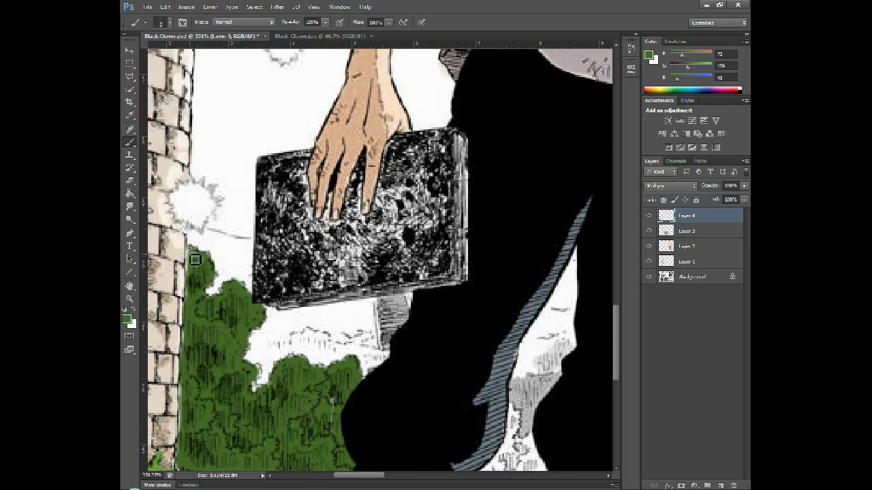
- Enlarge the brush and paint the bush between the left boy's legs dark green
scroll(336, 376, "down", 1)
left_click(170, 24)
left_click_drag(136, 54, 141, 54)
left_click_drag(378, 475, 401, 476)
scroll(318, 333, "down", 2)
mouse_move(313, 323)
left_mouse_down()
mouse_move(311, 358)
mouse_move(329, 356)
mouse_move(343, 331)
mouse_move(345, 347)
mouse_move(325, 361)
mouse_move(274, 364)
mouse_move(310, 333)
mouse_move(302, 351)
left_mouse_up()
scroll(330, 356, "down", 1)
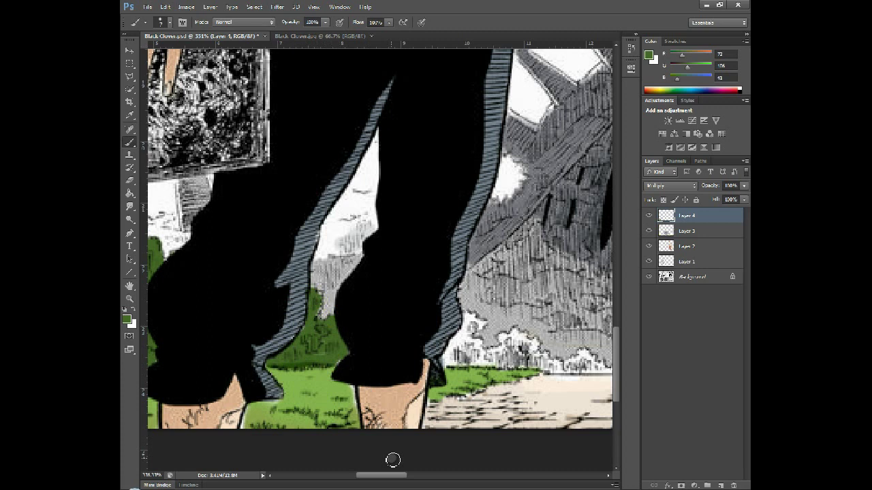
- Paint the bushes and mound between the left boy's leg and the skull's left jaw dark green
scroll(392, 459, "right", 3)
mouse_move(376, 342)
left_mouse_down()
mouse_move(439, 358)
mouse_move(426, 300)
mouse_move(407, 361)
mouse_move(521, 363)
mouse_move(443, 334)
mouse_move(395, 299)
mouse_move(365, 339)
mouse_move(381, 304)
mouse_move(440, 300)
mouse_move(491, 320)
mouse_move(532, 368)
mouse_move(530, 315)
mouse_move(523, 354)
left_mouse_up()
scroll(423, 280, "up", 2)
left_click_drag(394, 476, 425, 476)
mouse_move(269, 339)
left_mouse_down()
mouse_move(267, 382)
mouse_move(347, 342)
mouse_move(420, 350)
left_mouse_up()
- Try brushing a dark green strip across the mound below the skull's teeth, stepping back through the History
left_click_drag(436, 477, 445, 476)
left_click_drag(339, 350, 562, 354)
left_click_drag(431, 477, 446, 477)
left_click_drag(434, 354, 446, 354)
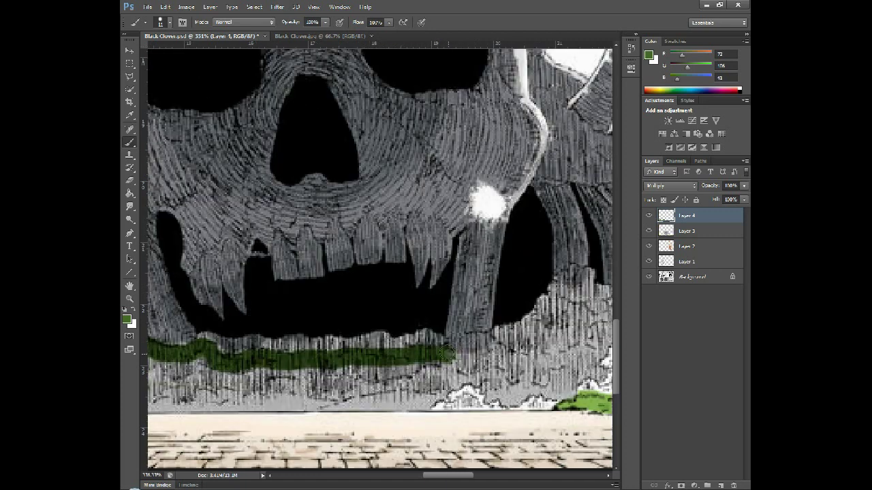
left_click(631, 49)
left_click(579, 54)
left_click_drag(439, 476, 421, 476)
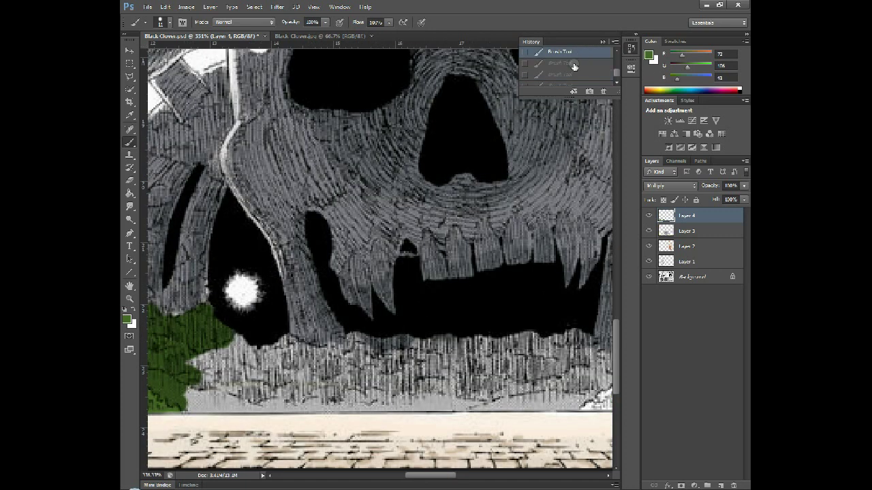
left_click(573, 64)
- Brush dark green over the vegetation below the skull's mouth and around its right jaw
left_click(130, 181)
mouse_move(359, 350)
left_mouse_down()
mouse_move(275, 352)
mouse_move(408, 355)
mouse_move(461, 381)
left_mouse_up()
key("s")
key("b")
mouse_move(462, 382)
left_mouse_down()
mouse_move(272, 383)
mouse_move(471, 340)
left_mouse_up()
left_click_drag(448, 475, 463, 479)
mouse_move(323, 338)
left_mouse_down()
mouse_move(375, 299)
mouse_move(405, 290)
mouse_move(407, 275)
mouse_move(394, 273)
mouse_move(417, 307)
mouse_move(435, 309)
mouse_move(402, 330)
mouse_move(341, 357)
left_mouse_up()
mouse_move(429, 343)
left_mouse_down()
mouse_move(471, 351)
mouse_move(264, 382)
mouse_move(298, 363)
left_mouse_up()
- Fill the lower left part of the mound under the skull with dark green along the paving edge
left_click_drag(449, 476, 409, 475)
mouse_move(211, 381)
left_mouse_down()
mouse_move(348, 391)
mouse_move(385, 368)
mouse_move(470, 395)
mouse_move(310, 404)
mouse_move(446, 390)
left_mouse_up()
scroll(250, 393, "right", 5)
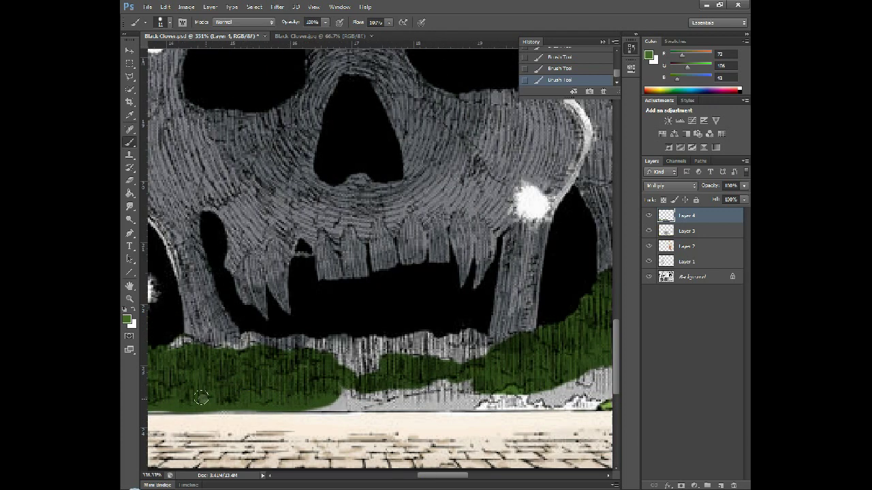
scroll(154, 401, "left", 4)
left_click(183, 404)
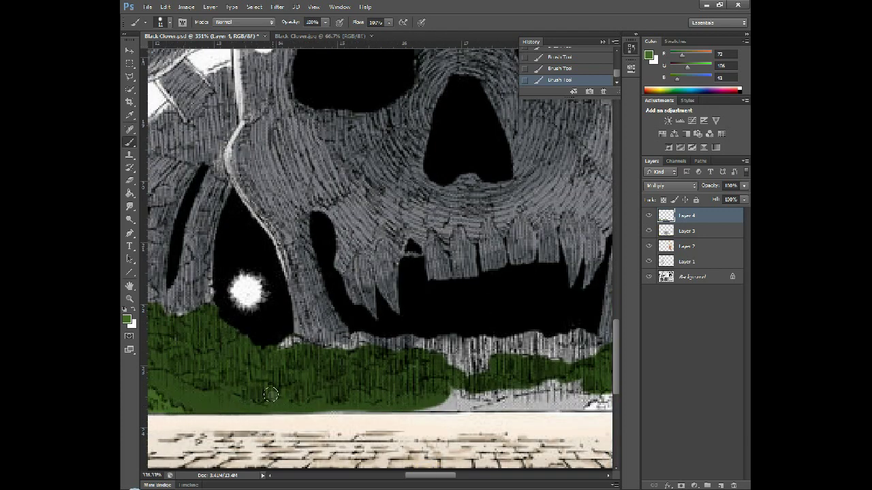
scroll(336, 402, "right", 4)
left_click_drag(337, 388, 390, 402)
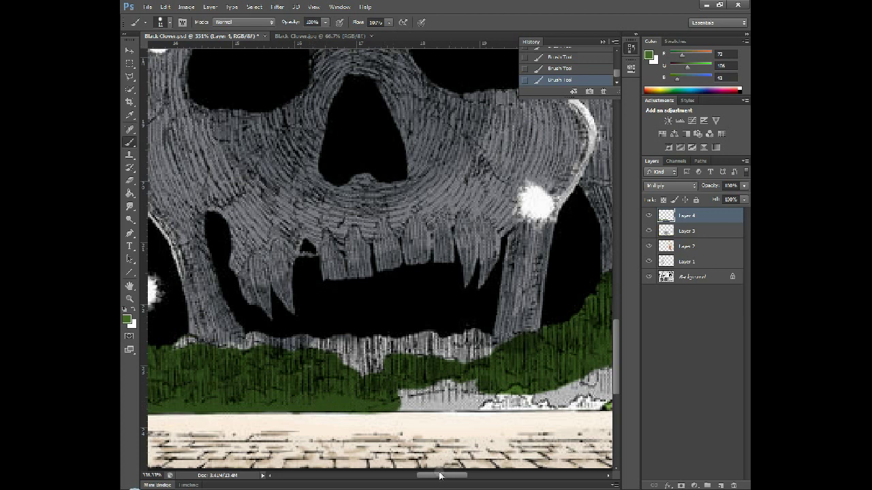
- Fill the remaining lower strip of vegetation under the skull's right side with dark green
left_click_drag(439, 475, 450, 475)
left_click_drag(361, 400, 370, 391)
scroll(469, 479, "down", 4)
scroll(469, 478, "up", 3)
left_click_drag(513, 388, 433, 388)
- Paint the vegetation from the skull's right side to the right boy's legs dark green
left_click_drag(453, 475, 479, 475)
mouse_move(376, 298)
left_mouse_down()
mouse_move(443, 301)
mouse_move(482, 336)
mouse_move(358, 382)
mouse_move(265, 388)
mouse_move(477, 354)
mouse_move(388, 344)
mouse_move(436, 314)
left_mouse_up()
left_click(496, 380)
left_click_drag(489, 475, 519, 475)
mouse_move(327, 363)
left_mouse_down()
mouse_move(344, 369)
mouse_move(341, 378)
left_mouse_up()
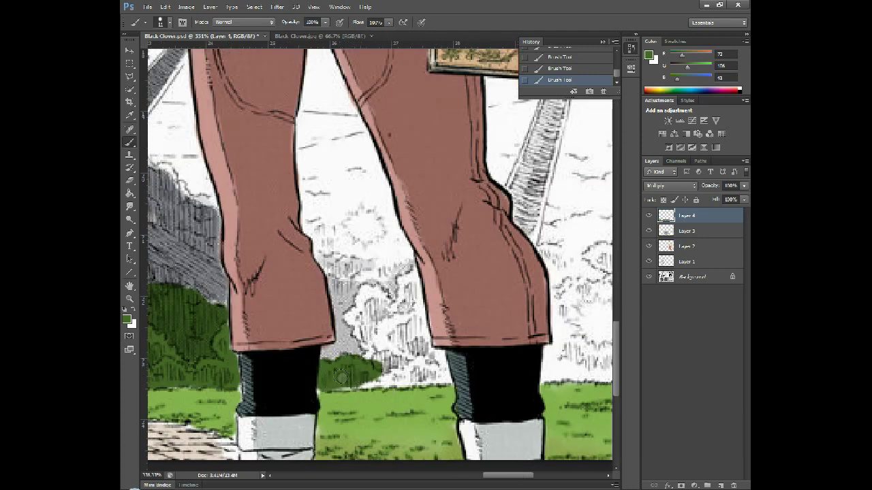
- Paint the bush between the right boy's legs and the lower bush edge beside the right tower dark green
scroll(341, 378, "up", 3)
mouse_move(374, 407)
left_mouse_down()
mouse_move(358, 328)
mouse_move(390, 359)
mouse_move(406, 328)
left_mouse_up()
mouse_move(500, 475)
left_mouse_down()
mouse_move(480, 478)
mouse_move(512, 476)
left_mouse_up()
mouse_move(286, 404)
left_mouse_down()
mouse_move(310, 327)
mouse_move(306, 393)
mouse_move(345, 418)
mouse_move(330, 398)
left_mouse_up()
scroll(443, 417, "up", 2)
mouse_move(444, 416)
left_mouse_down()
mouse_move(508, 439)
mouse_move(569, 436)
left_mouse_up()
scroll(552, 284, "up", 2)
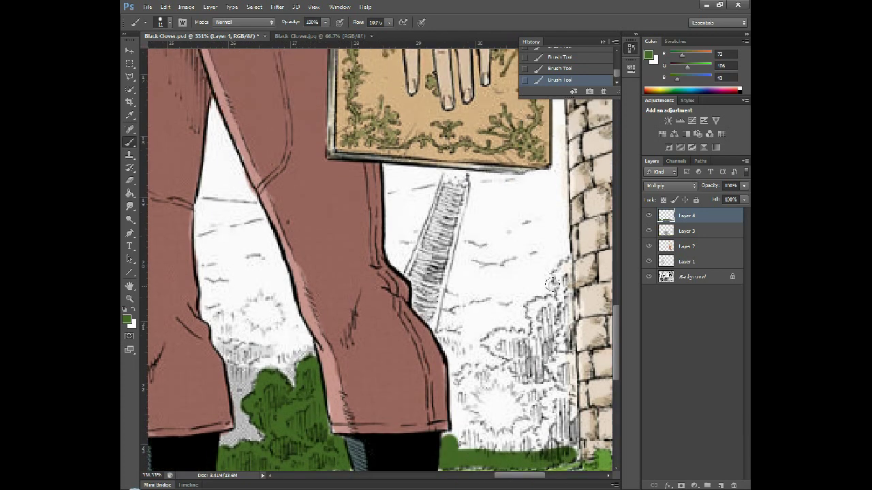
left_click(715, 246)
key("e")
key("ctrl+z")
left_click(704, 230)
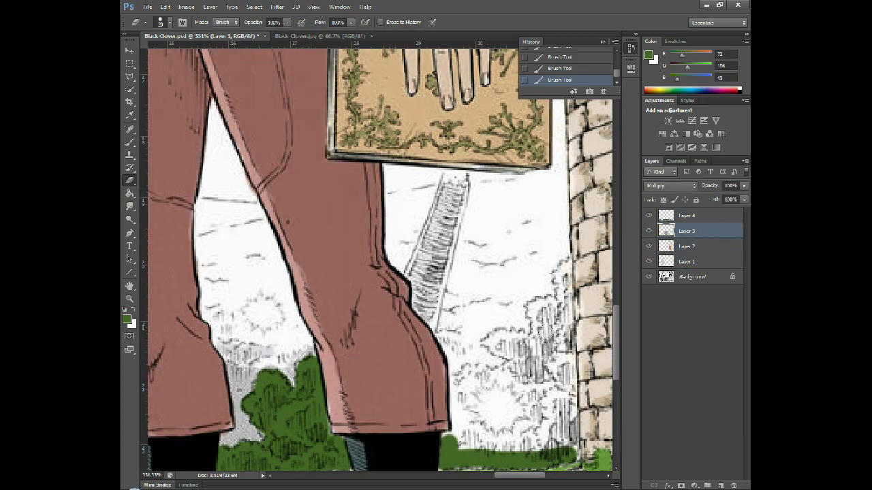
scroll(544, 327, "down", 5)
- Fill the bushes beside the right tower on the top layer with dark green, finishing details with a 3 px brush
left_click(701, 215)
key("b")
left_click_drag(562, 201, 569, 390)
mouse_move(569, 318)
left_mouse_down()
mouse_move(457, 371)
mouse_move(535, 358)
mouse_move(524, 321)
mouse_move(535, 249)
mouse_move(518, 291)
mouse_move(489, 294)
mouse_move(456, 337)
mouse_move(449, 376)
mouse_move(520, 326)
left_mouse_up()
left_click(170, 23)
left_click_drag(142, 55, 137, 55)
left_click(481, 4)
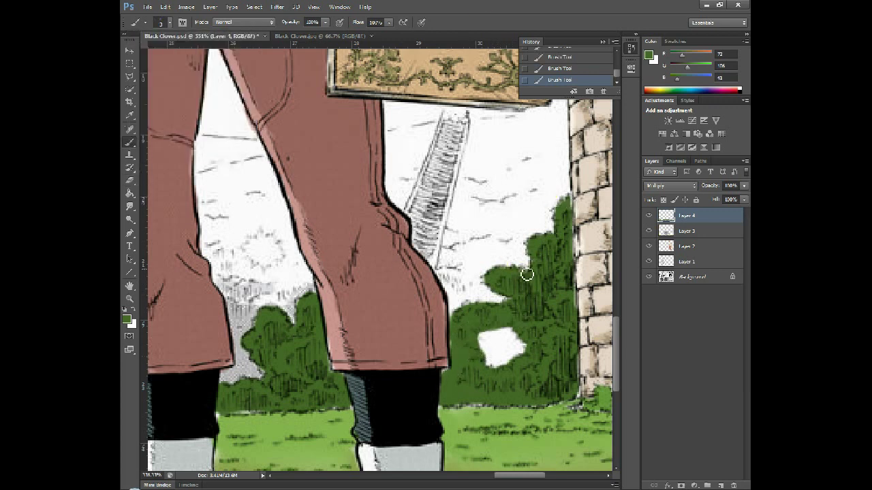
- Erase the green around the white spot in the right bush, starting with a 4 px eraser and enlarging it
key("e")
left_click(170, 22)
left_click_drag(138, 55, 139, 56)
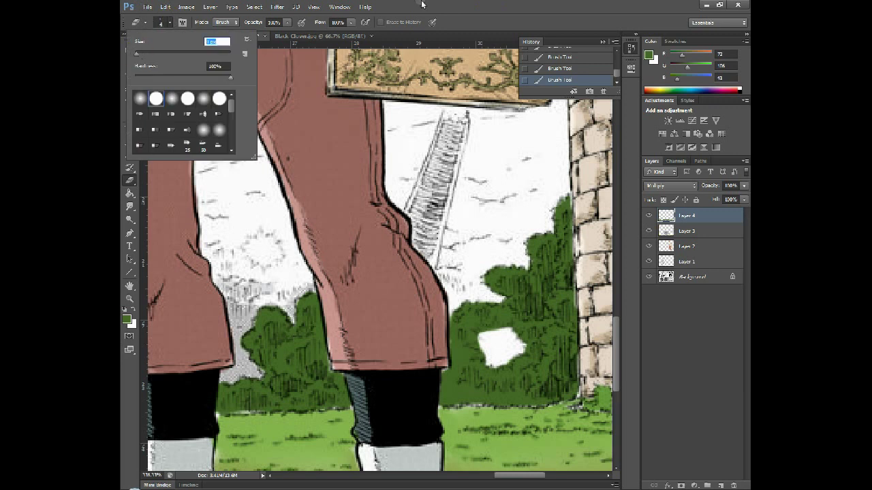
left_click(422, 4)
left_click_drag(497, 326, 516, 335)
left_click(169, 22)
left_click(463, 4)
left_click_drag(139, 55, 146, 55)
left_click(169, 22)
left_click(462, 4)
left_click_drag(496, 333, 502, 352)
- Try a lighter green, RGB 82, 122, 46, on the bush near the left tower
left_click(130, 299)
right_click(318, 295)
left_click(322, 302)
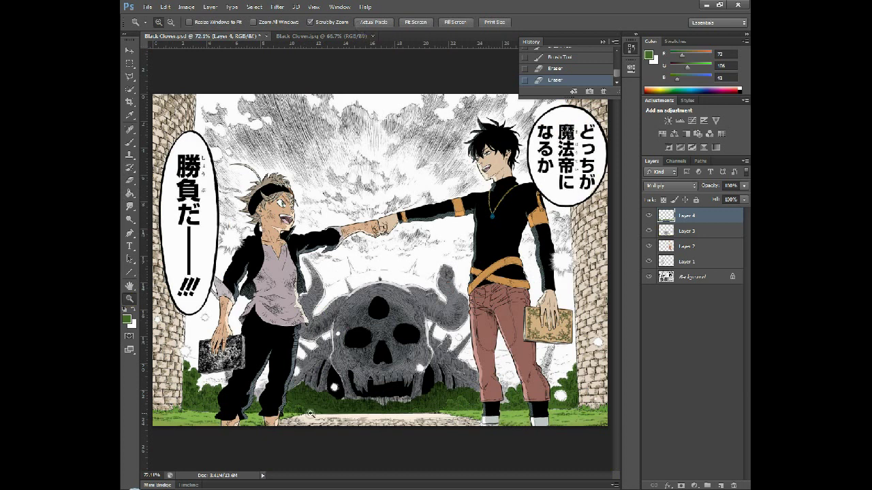
left_click(127, 319)
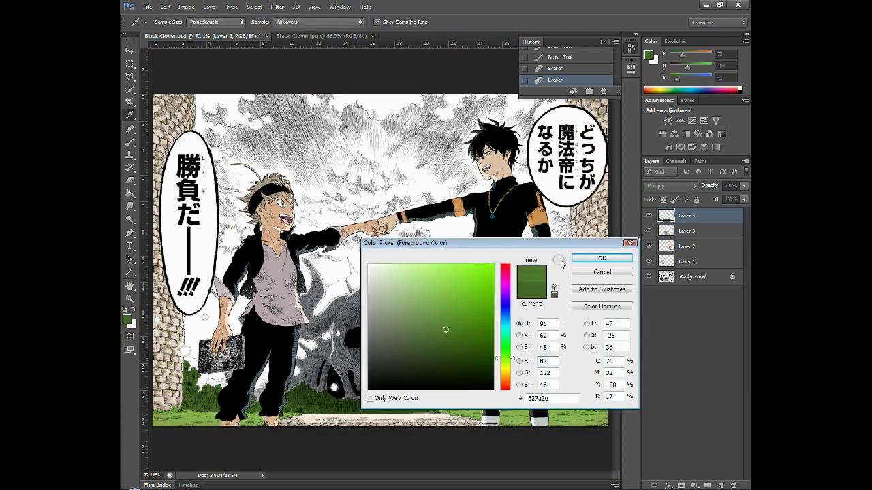
left_click(586, 259)
left_click(130, 141)
left_click(165, 22)
left_click(208, 398)
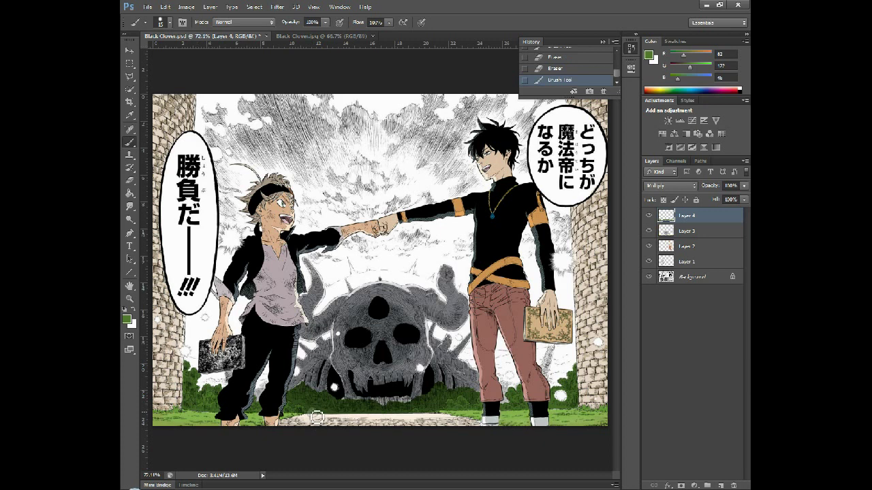
left_click(571, 62)
- Reset the foreground and background colours to the default black and white
left_click(128, 318)
left_click(446, 331)
left_click(602, 257)
left_click(124, 310)
left_click(127, 319)
left_click(621, 256)
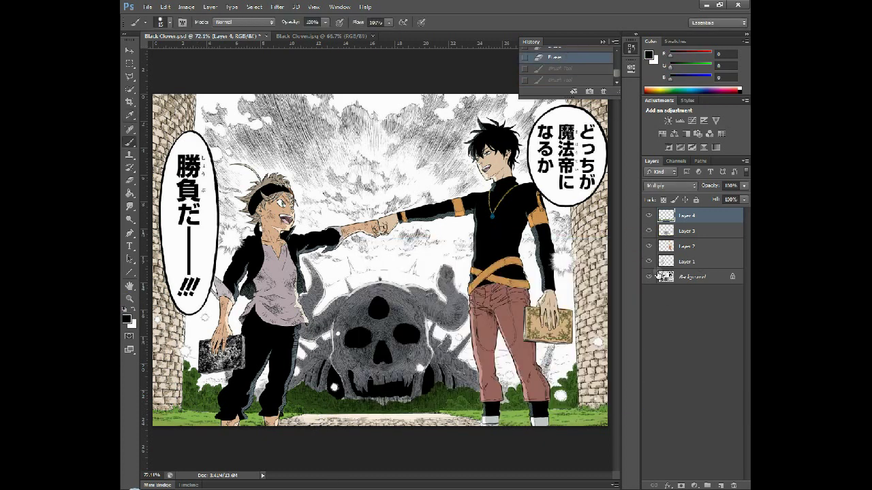
- Brush along the paving's upper edge and beside the left tower's base with an adjusted grass green, sampled with the Background layer temporarily hidden
left_click(649, 277)
left_click(128, 319)
left_click(293, 414)
left_click(602, 257)
left_click(649, 277)
left_click(127, 319)
left_click(440, 322)
left_click(597, 257)
left_click_drag(304, 413, 470, 417)
left_click_drag(196, 405, 214, 413)
key("z")
left_click_drag(171, 429, 192, 429)
mouse_move(218, 378)
left_mouse_down()
mouse_move(194, 381)
mouse_move(207, 388)
left_mouse_up()
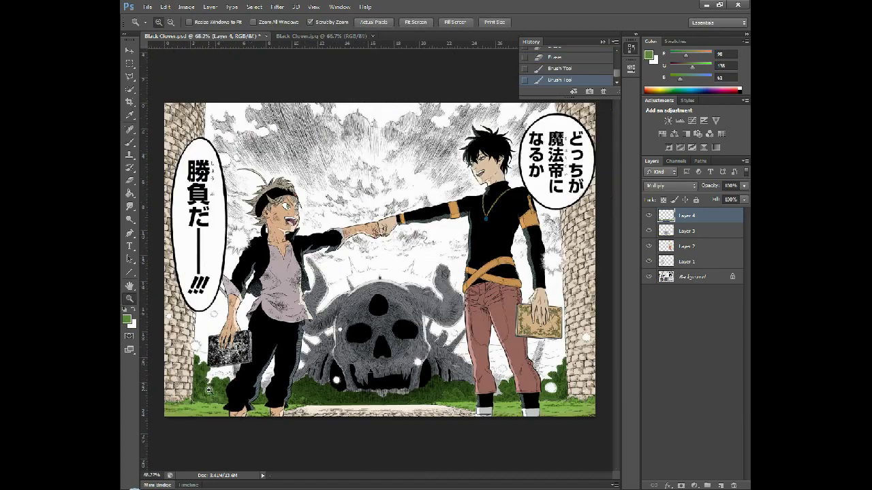
left_click(130, 141)
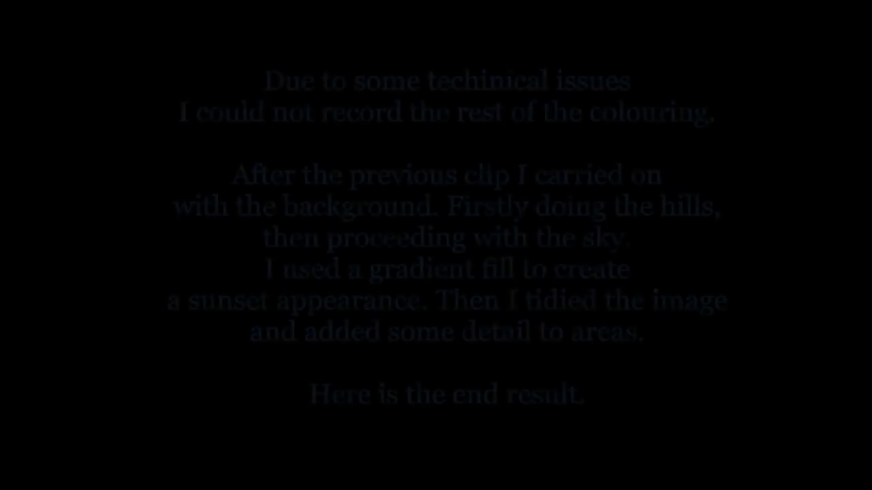